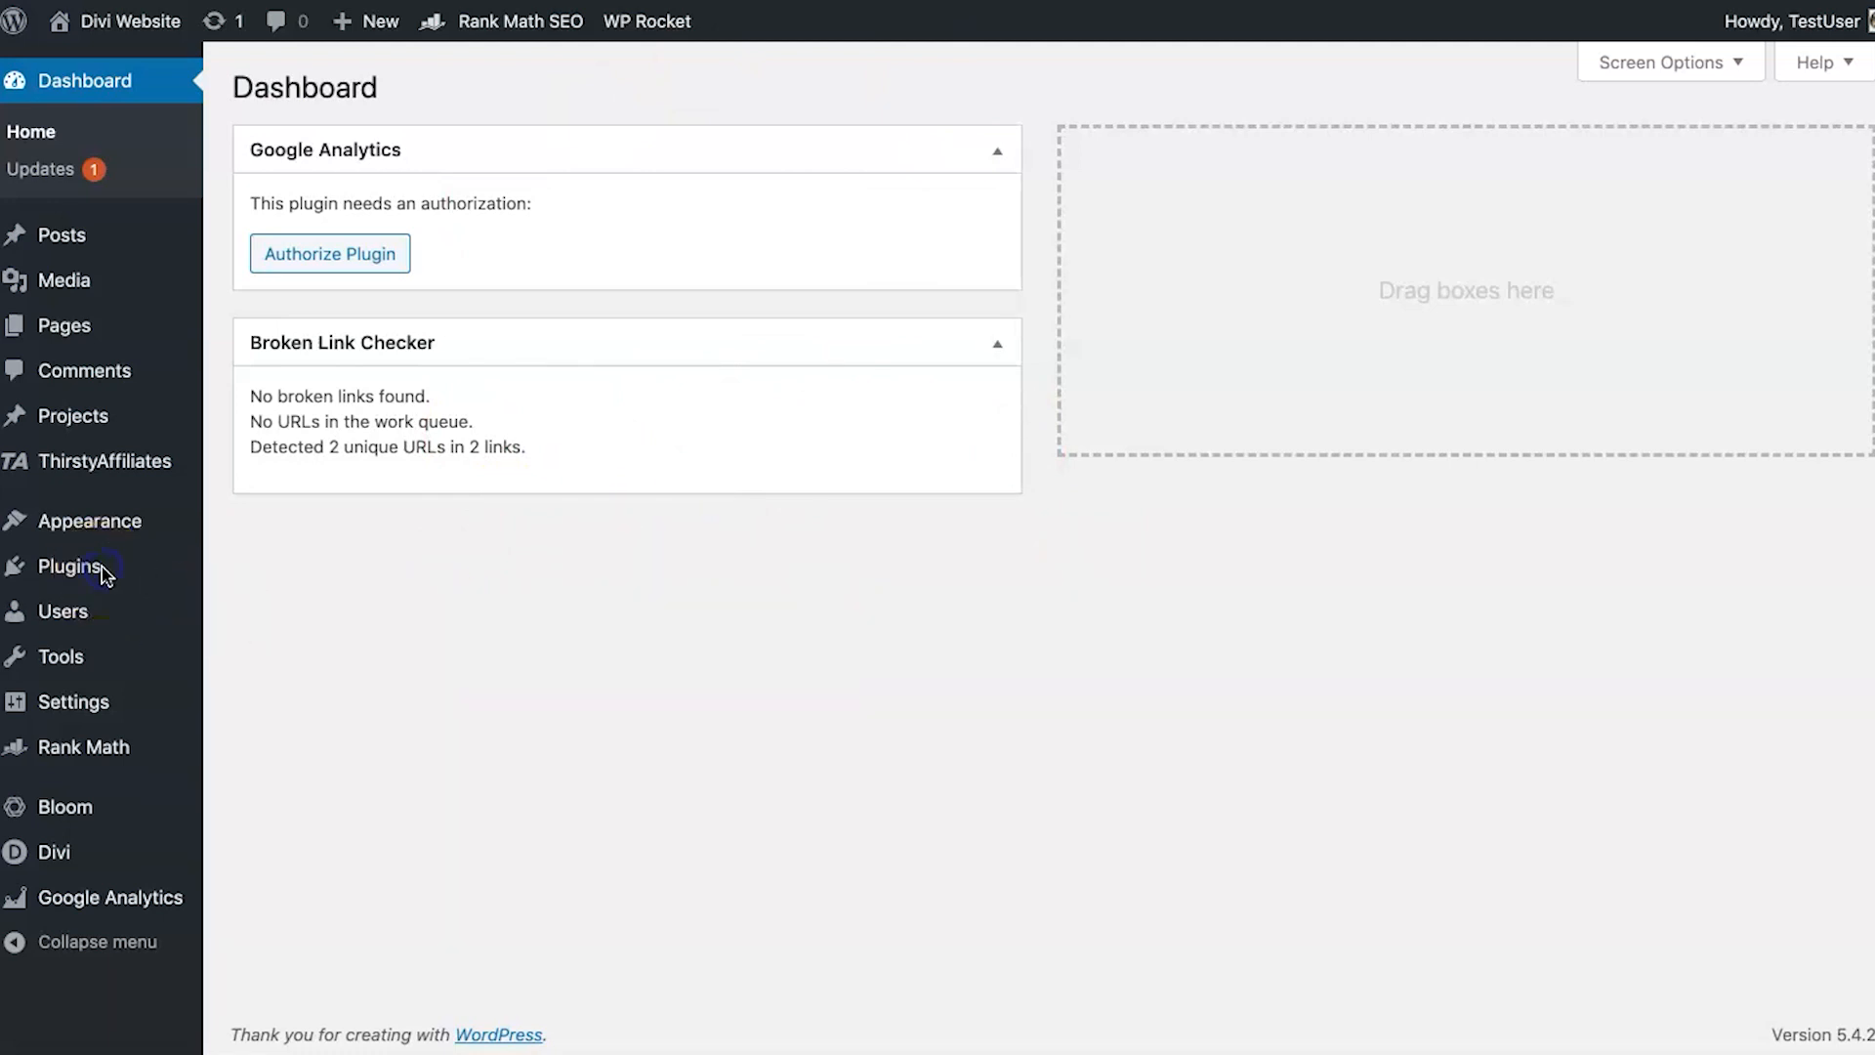
Activate the Monarch Plugin from the list of installed plugins
mouse_move(105, 575)
left_click(306, 568)
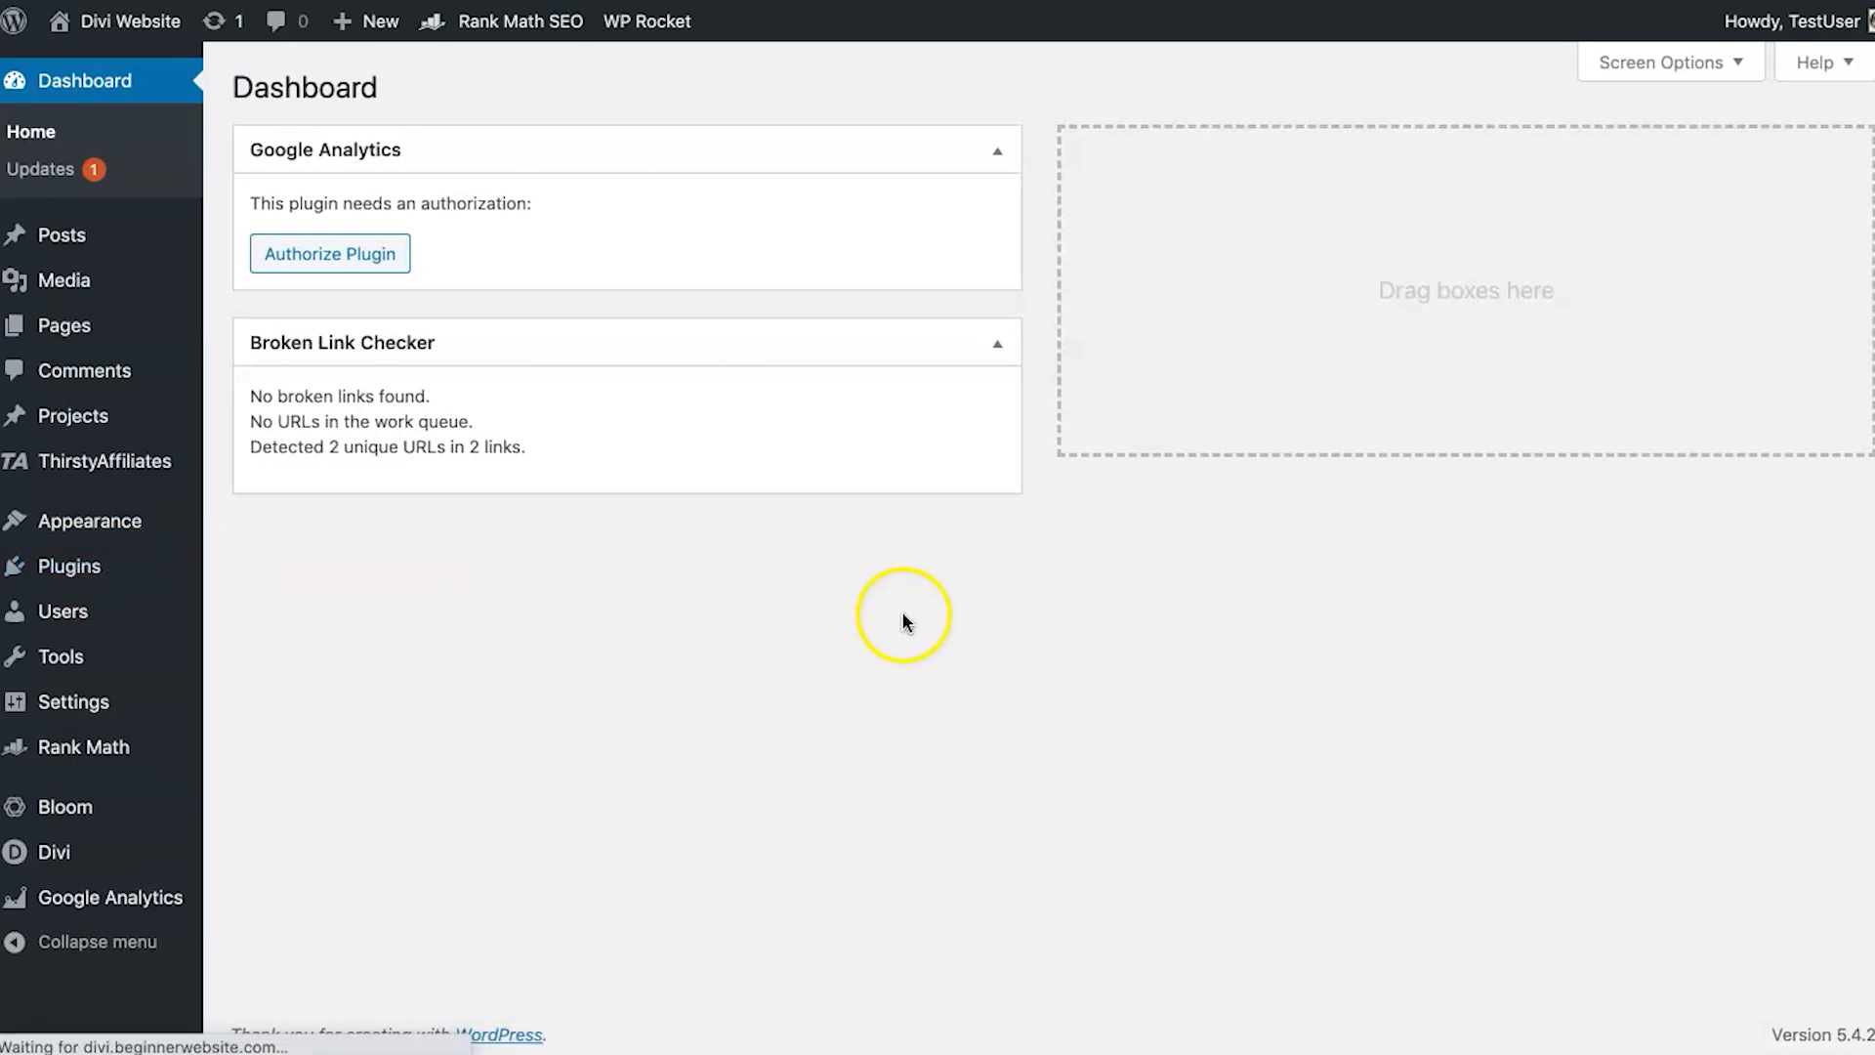
scroll(840, 810, "down", 3)
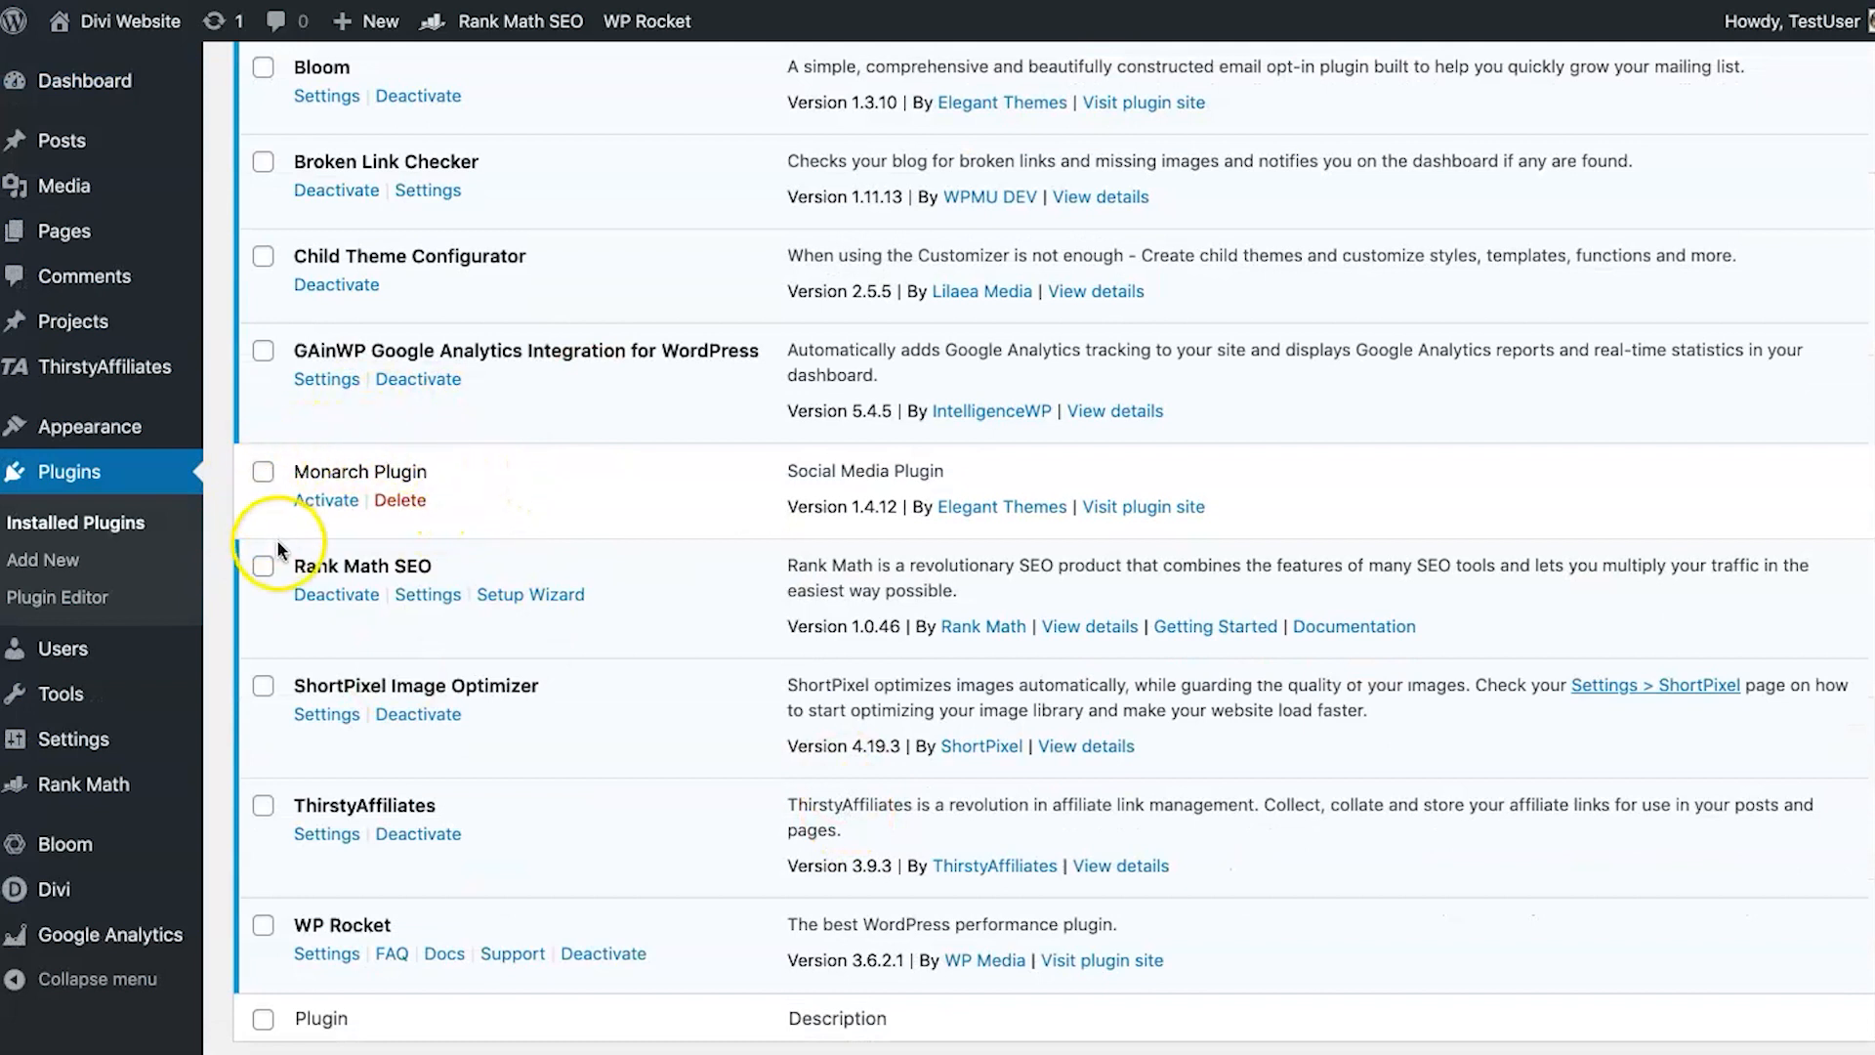
left_click(321, 500)
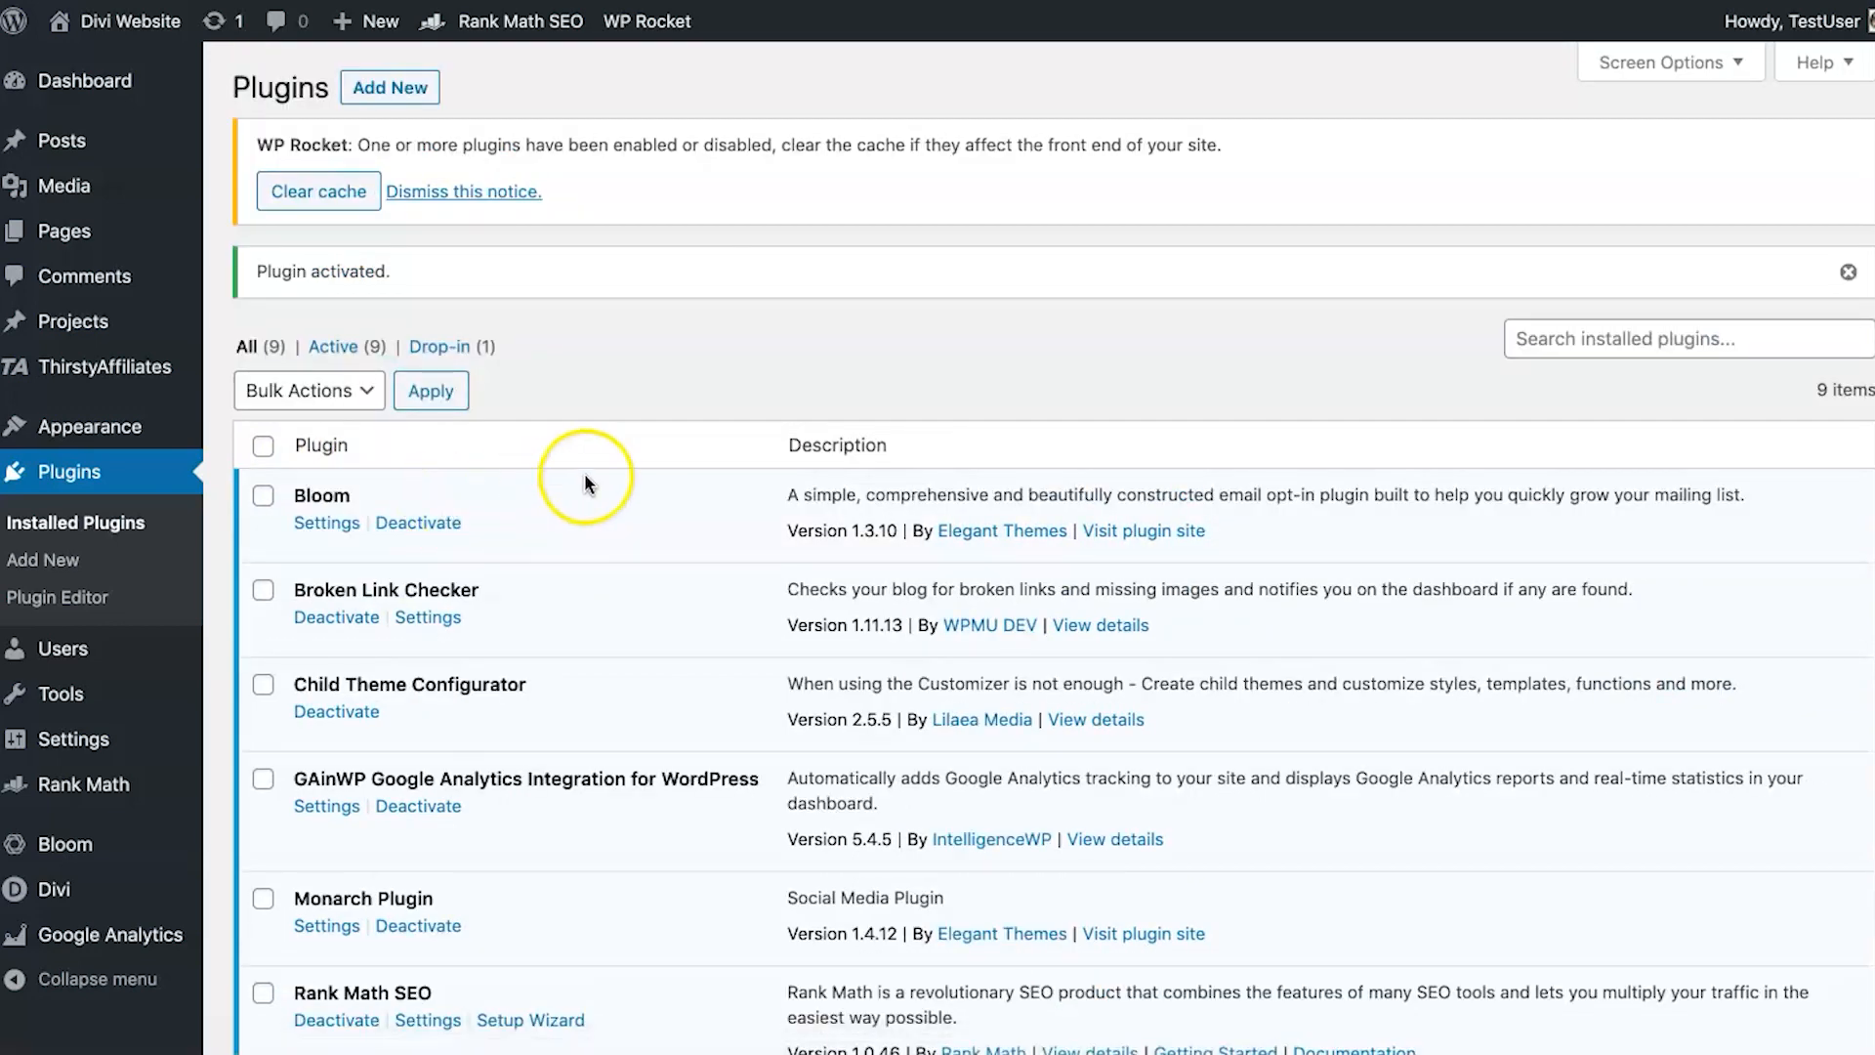
Clear the WP Rocket cache from the notice on the Plugins page
scroll(585, 472, "down", 3)
scroll(586, 449, "up", 2)
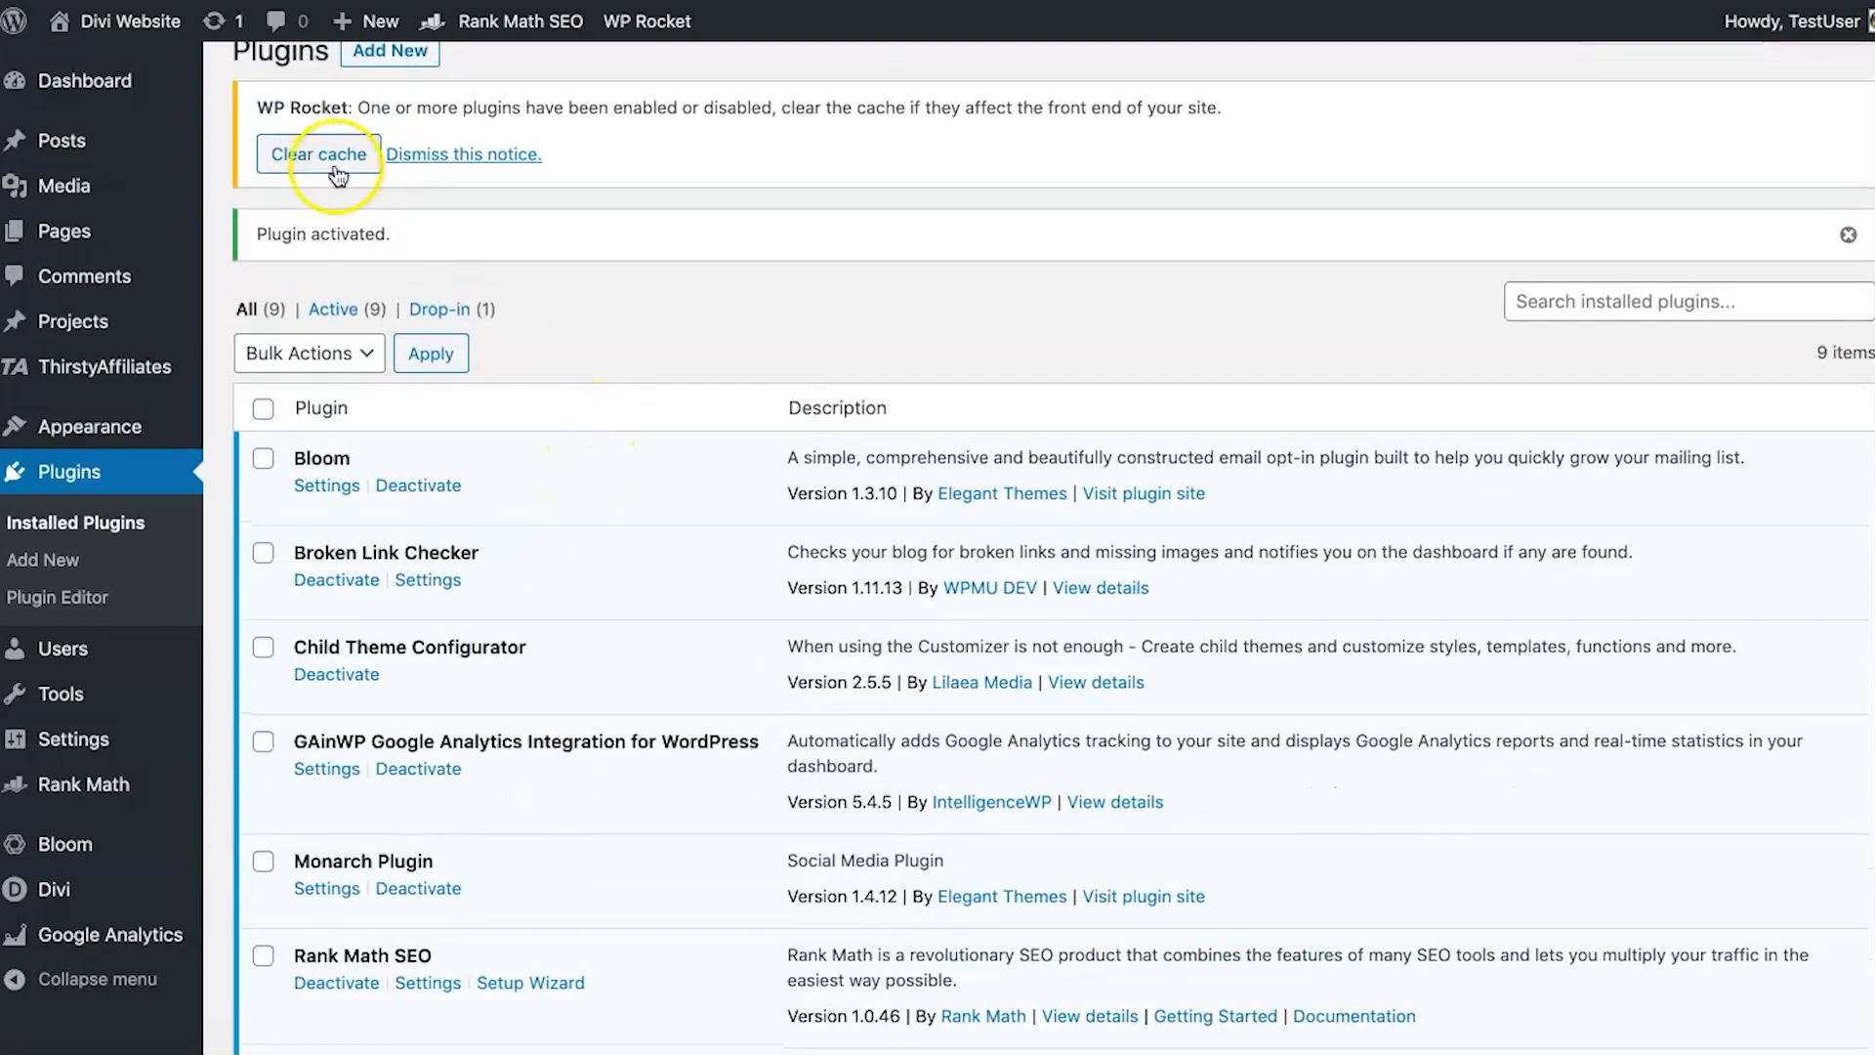
left_click(332, 162)
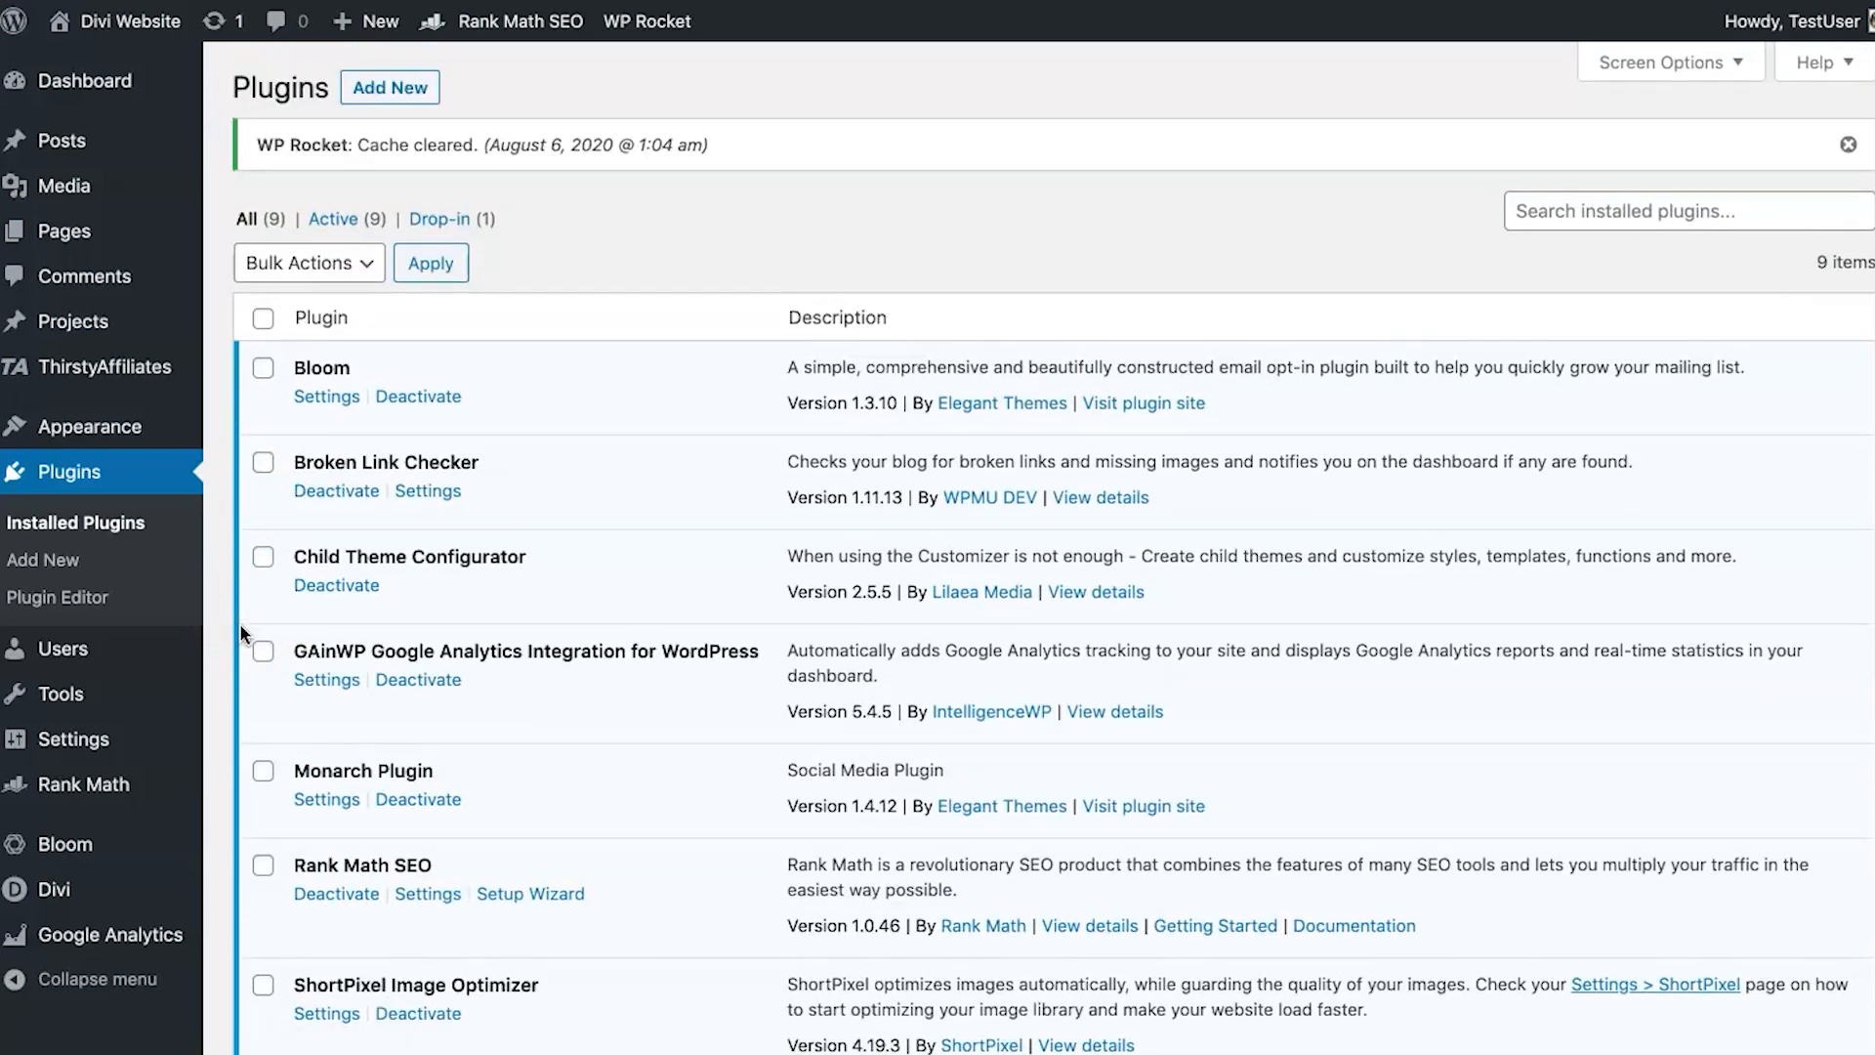
Go to the Monarch Settings and review the available social sharing locations
mouse_move(108, 693)
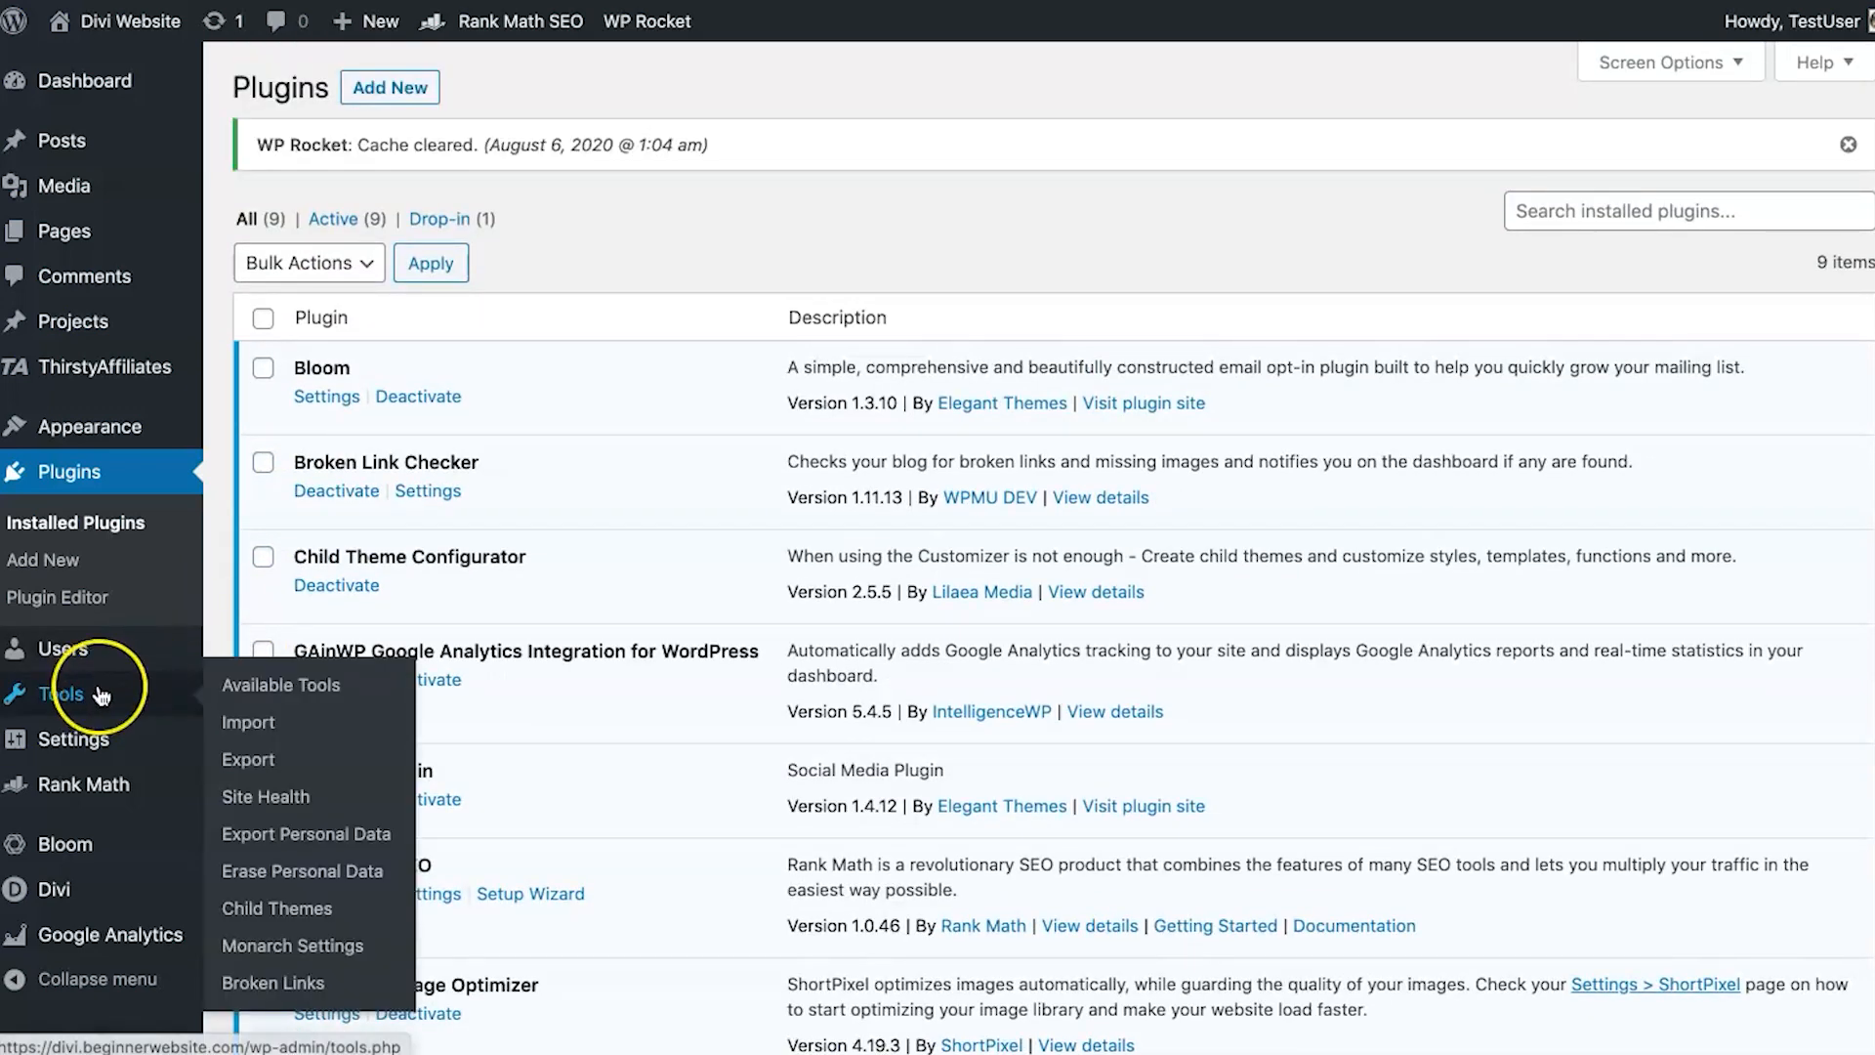
left_click(298, 950)
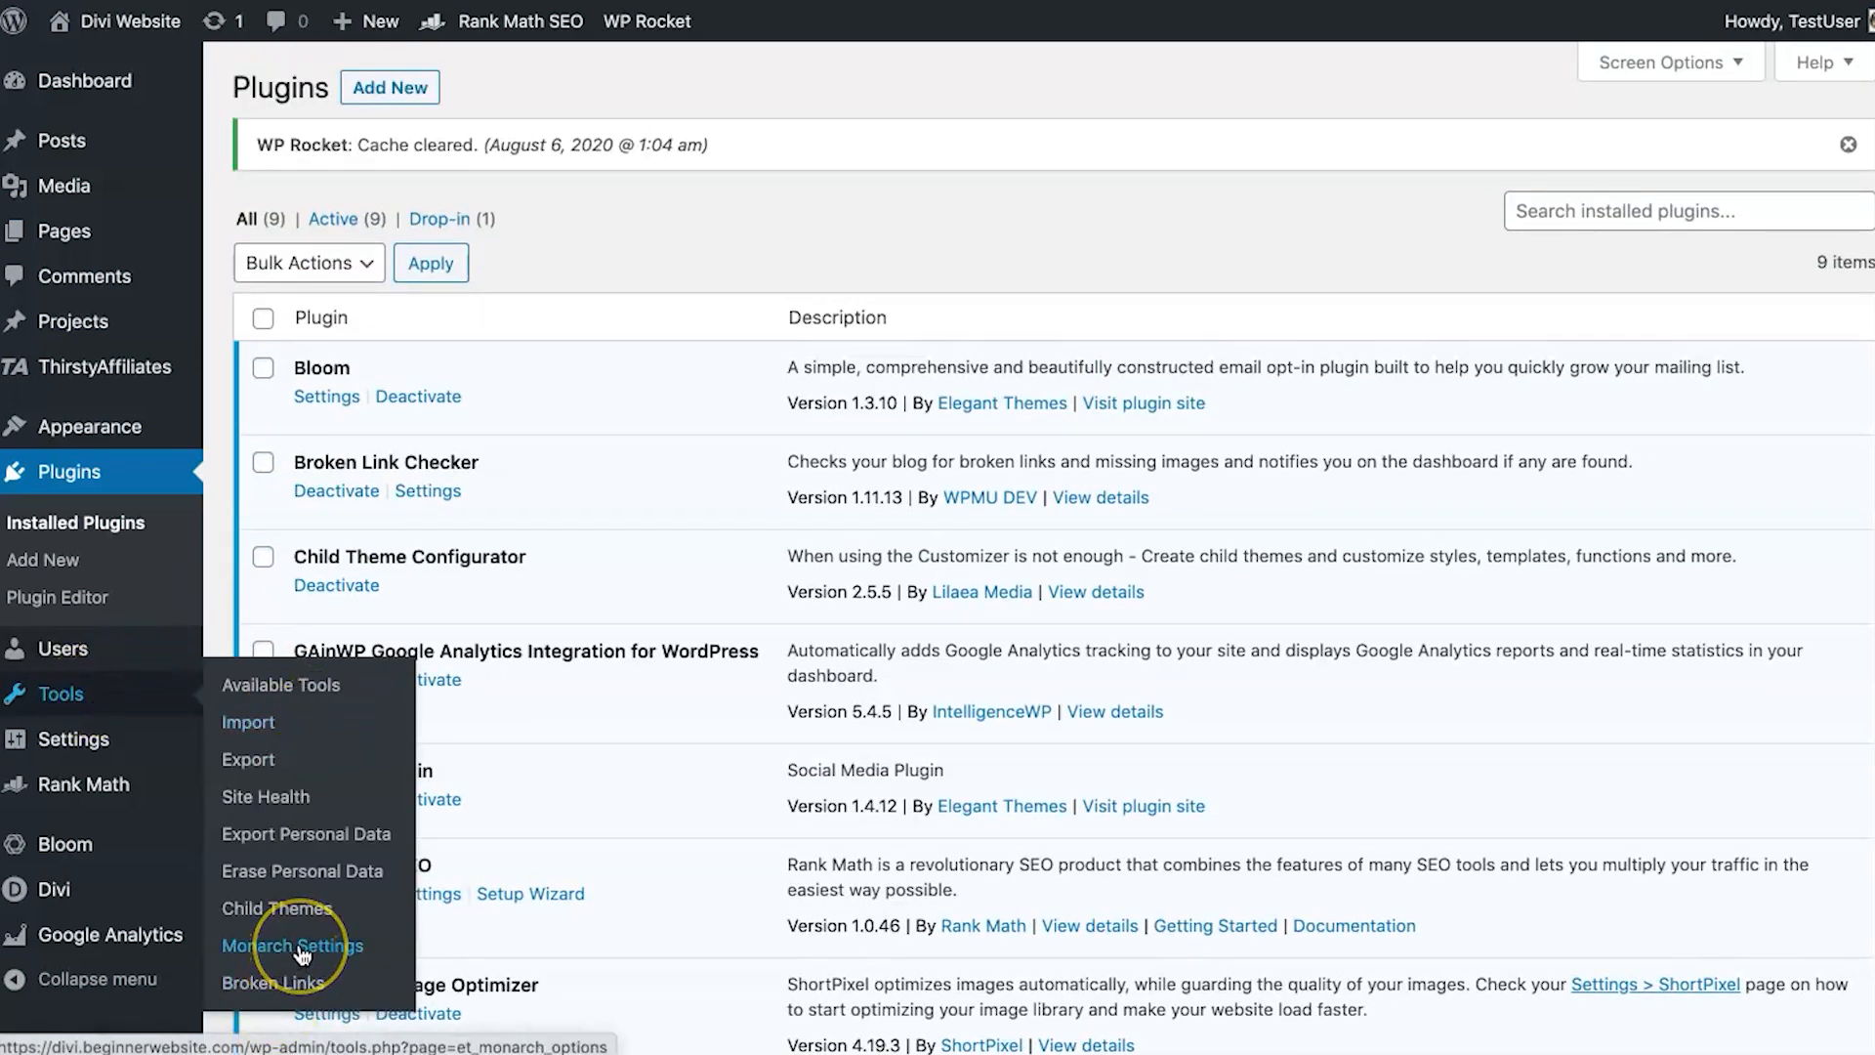
left_click(303, 953)
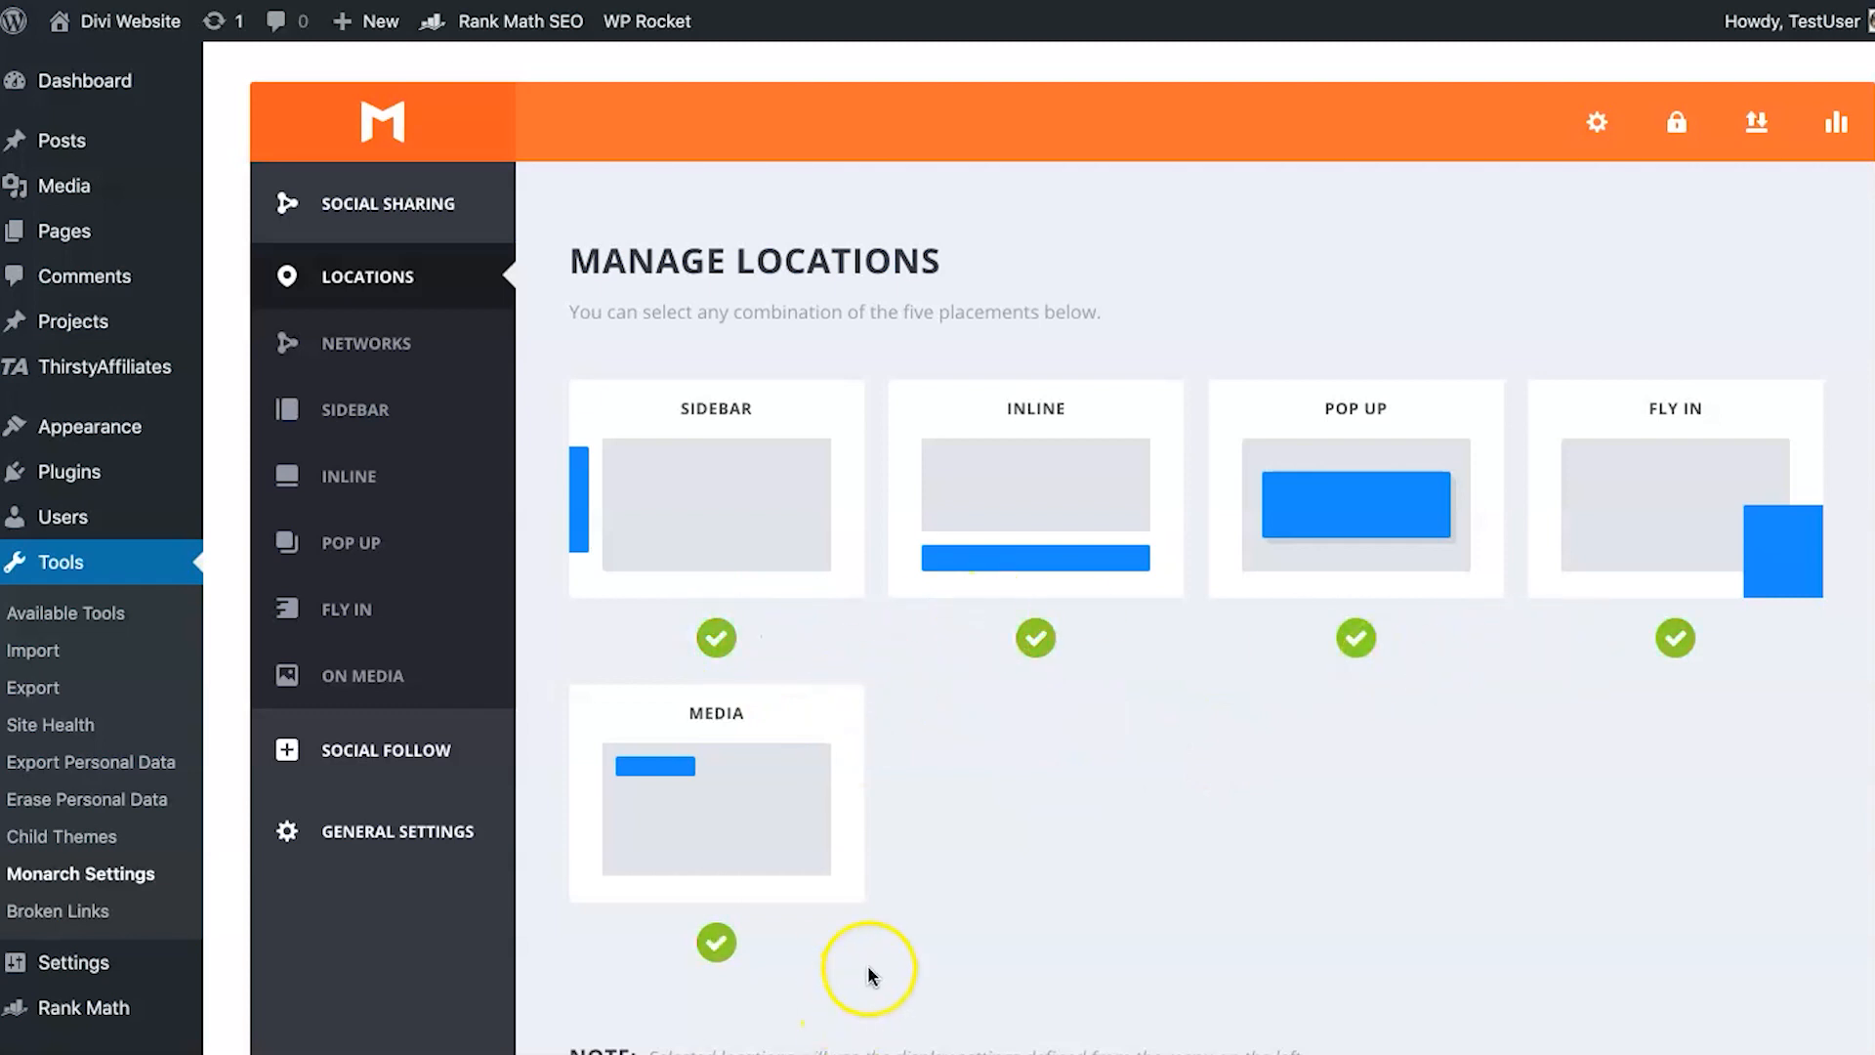
scroll(714, 967, "down", 1)
scroll(712, 967, "up", 1)
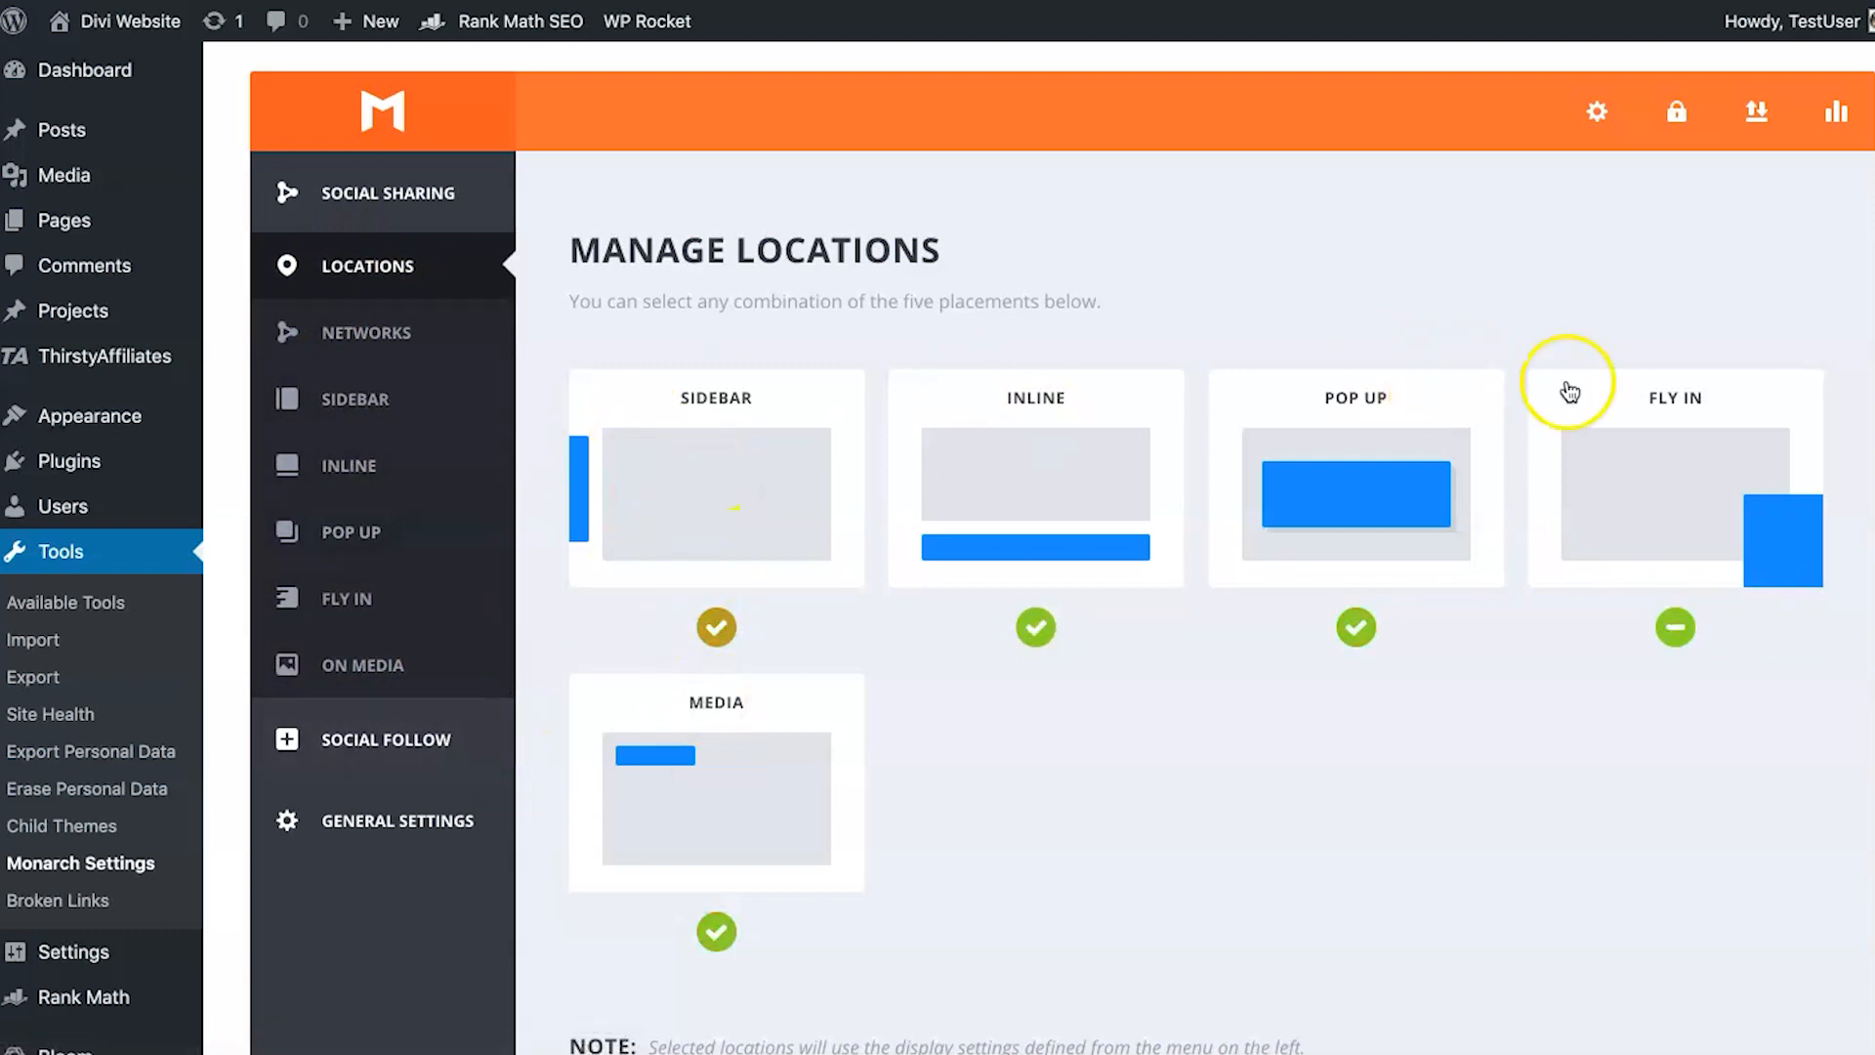
Remove the Facebook, Twitter and Pinterest entries from Monarch's social sharing networks
left_click(337, 332)
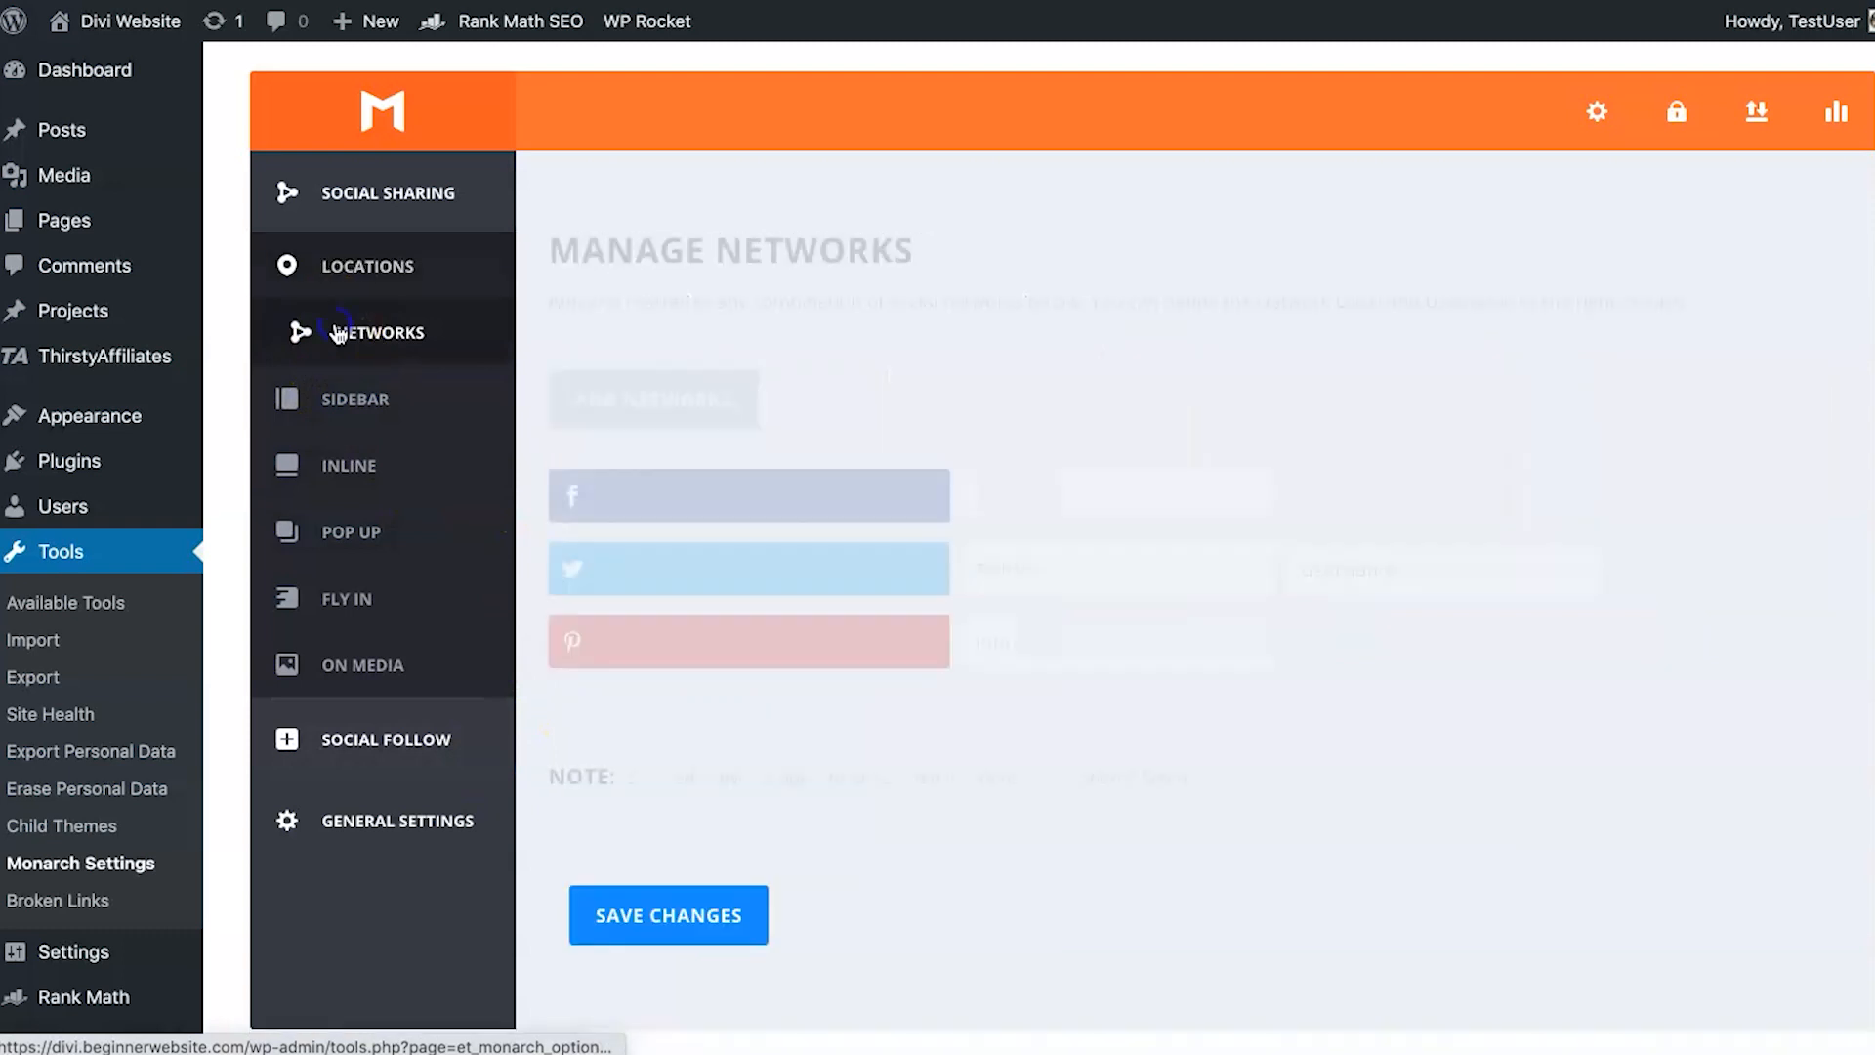
left_click(946, 504)
left_click(946, 504)
left_click(945, 504)
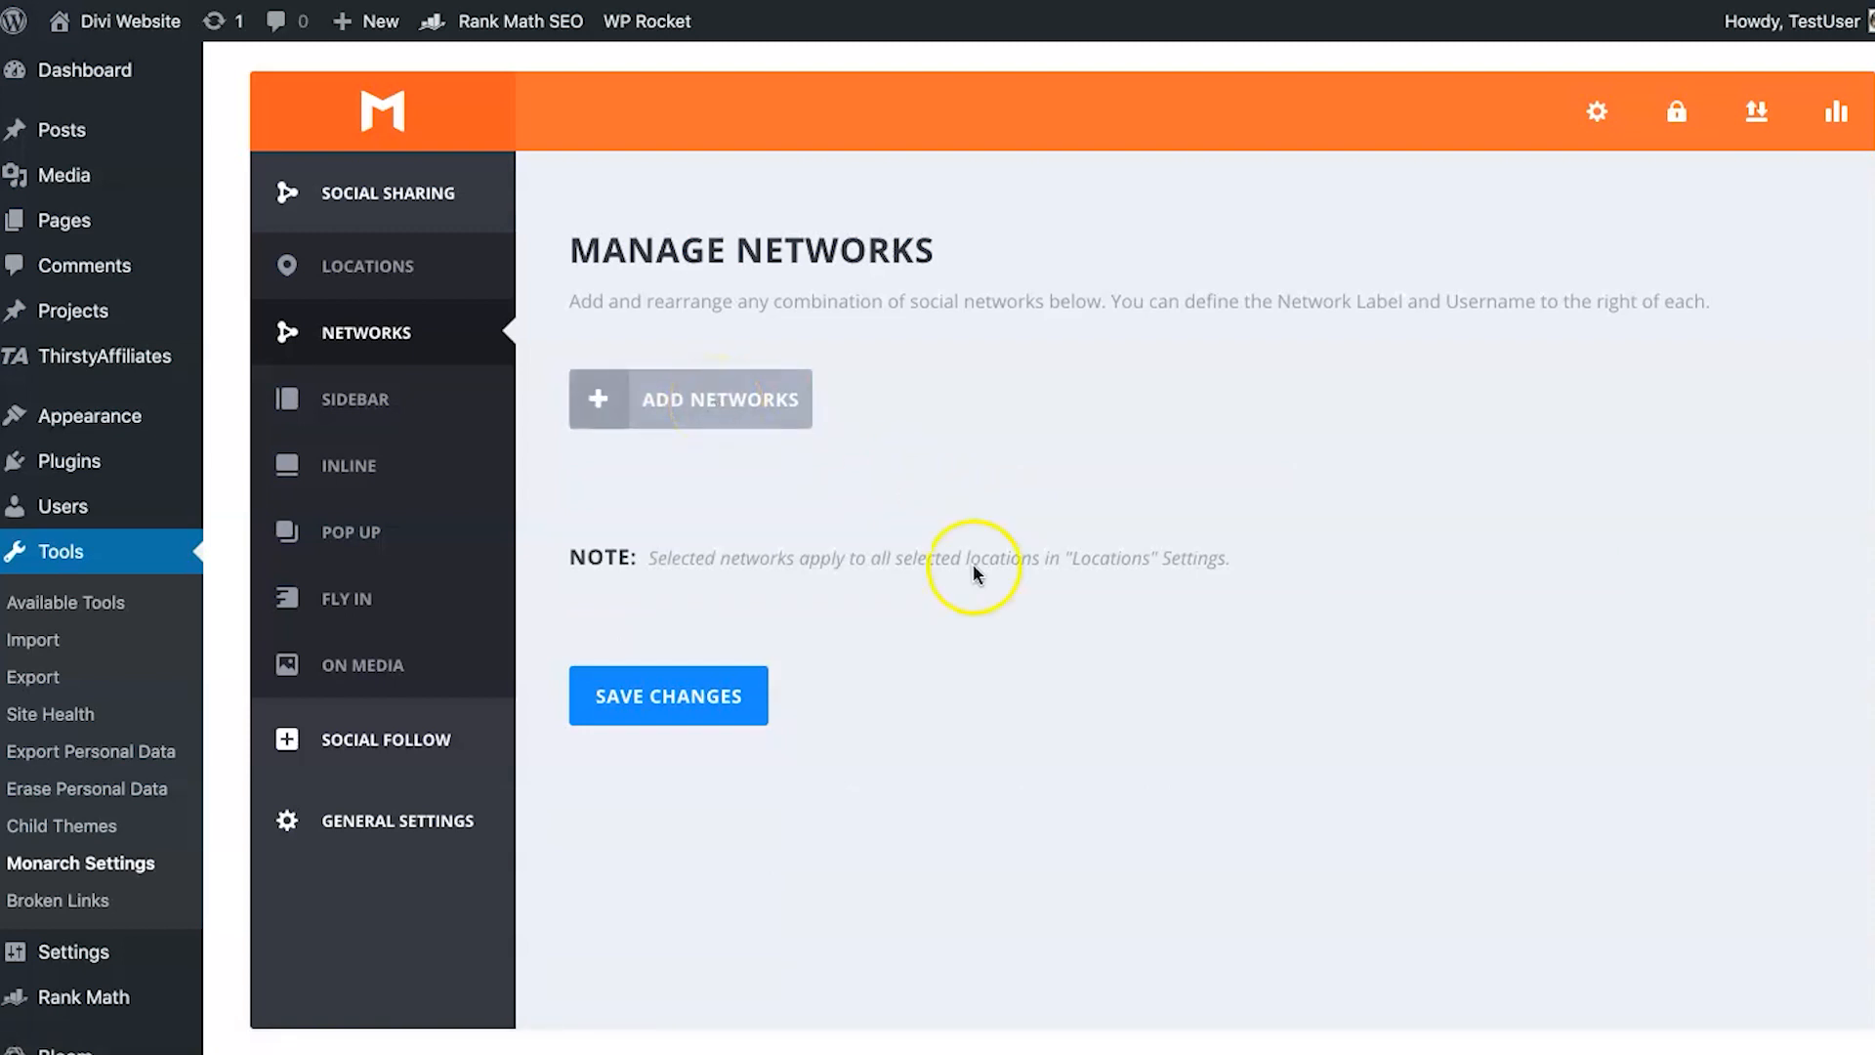
Add Facebook, Twitter, Pinterest and LinkedIn as the social sharing networks and save the changes
left_click(712, 426)
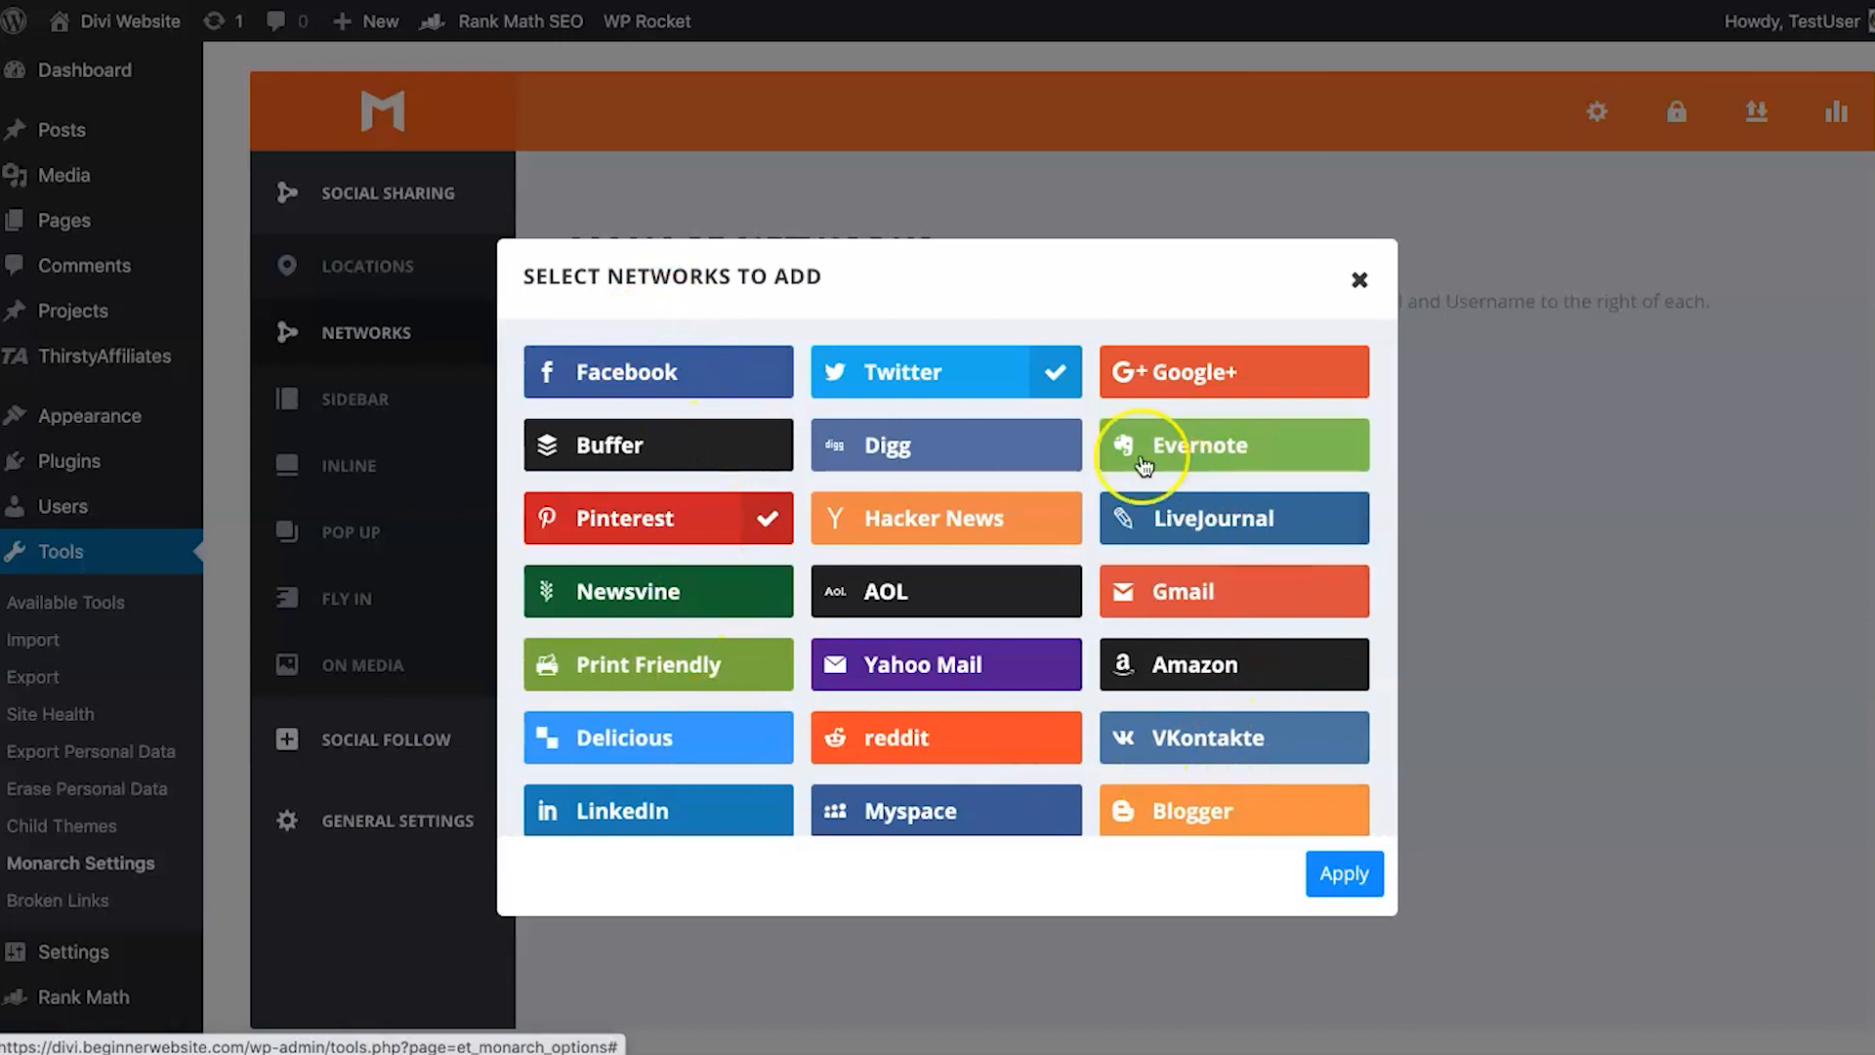
scroll(890, 606, "down", 2)
scroll(891, 605, "up", 2)
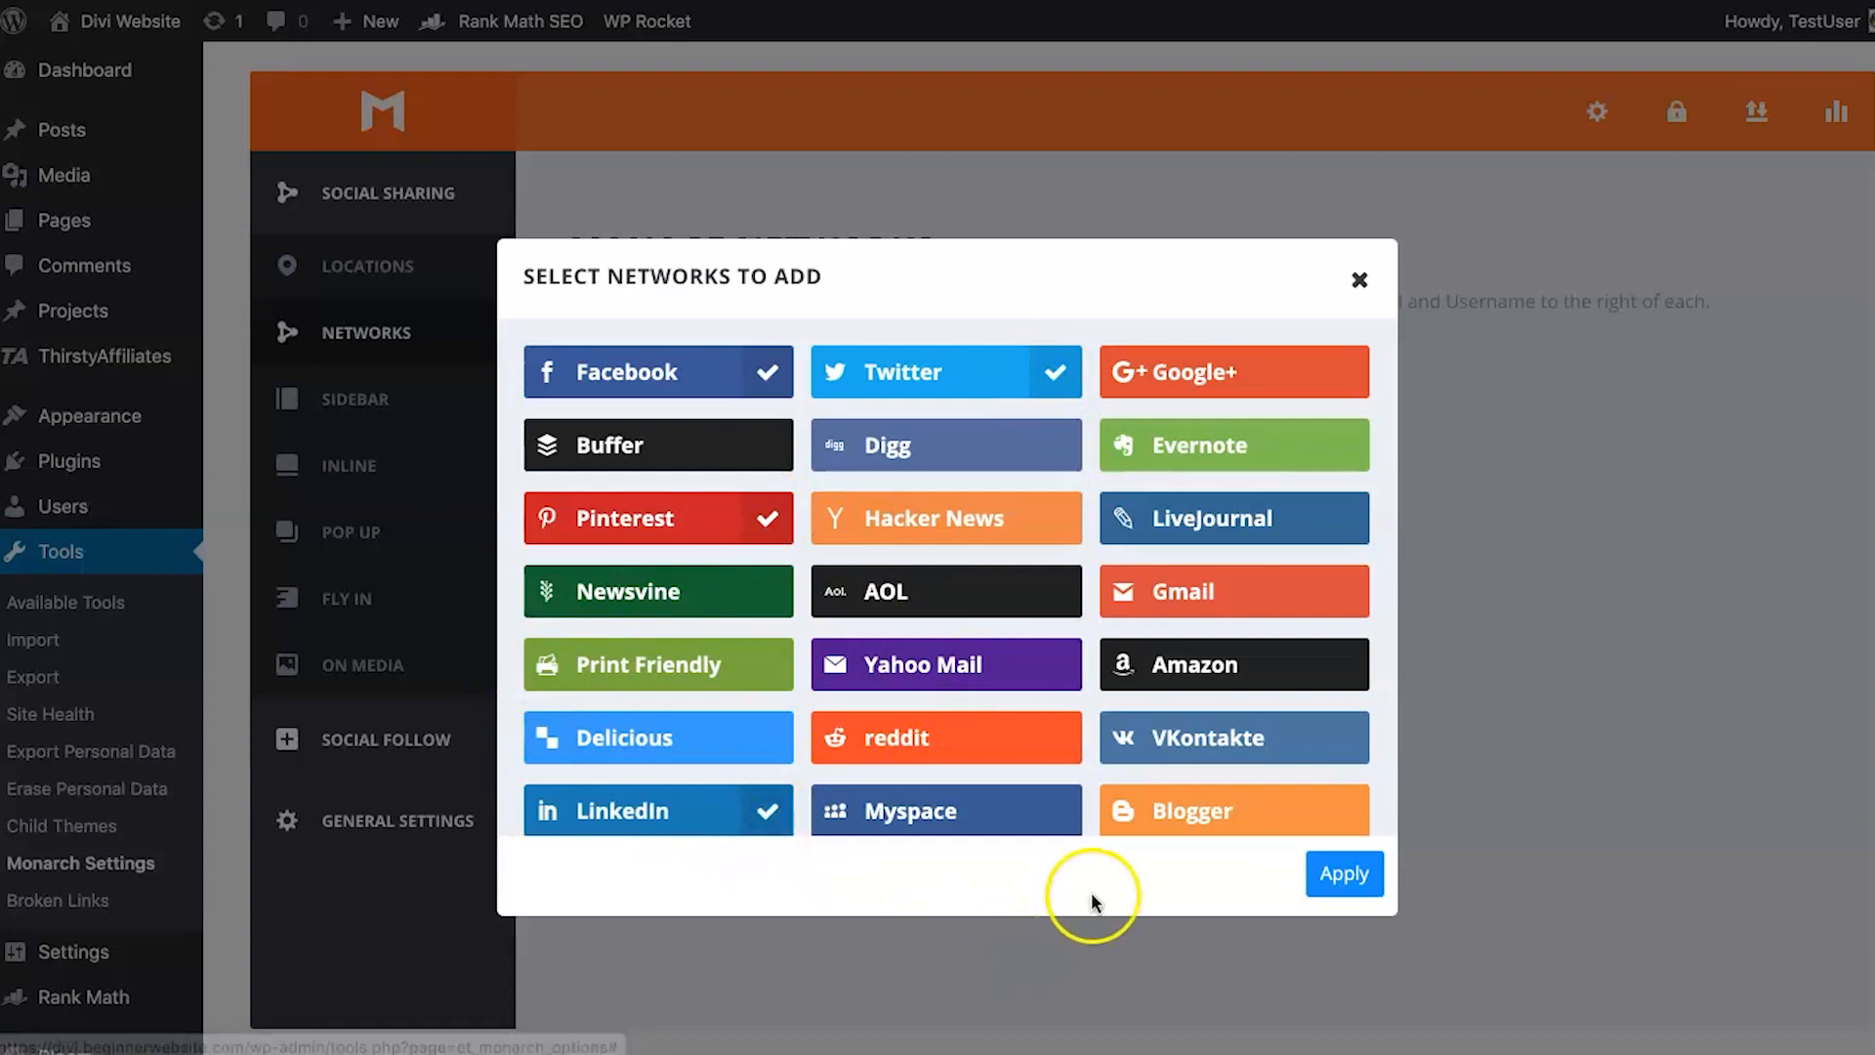
left_click(1344, 873)
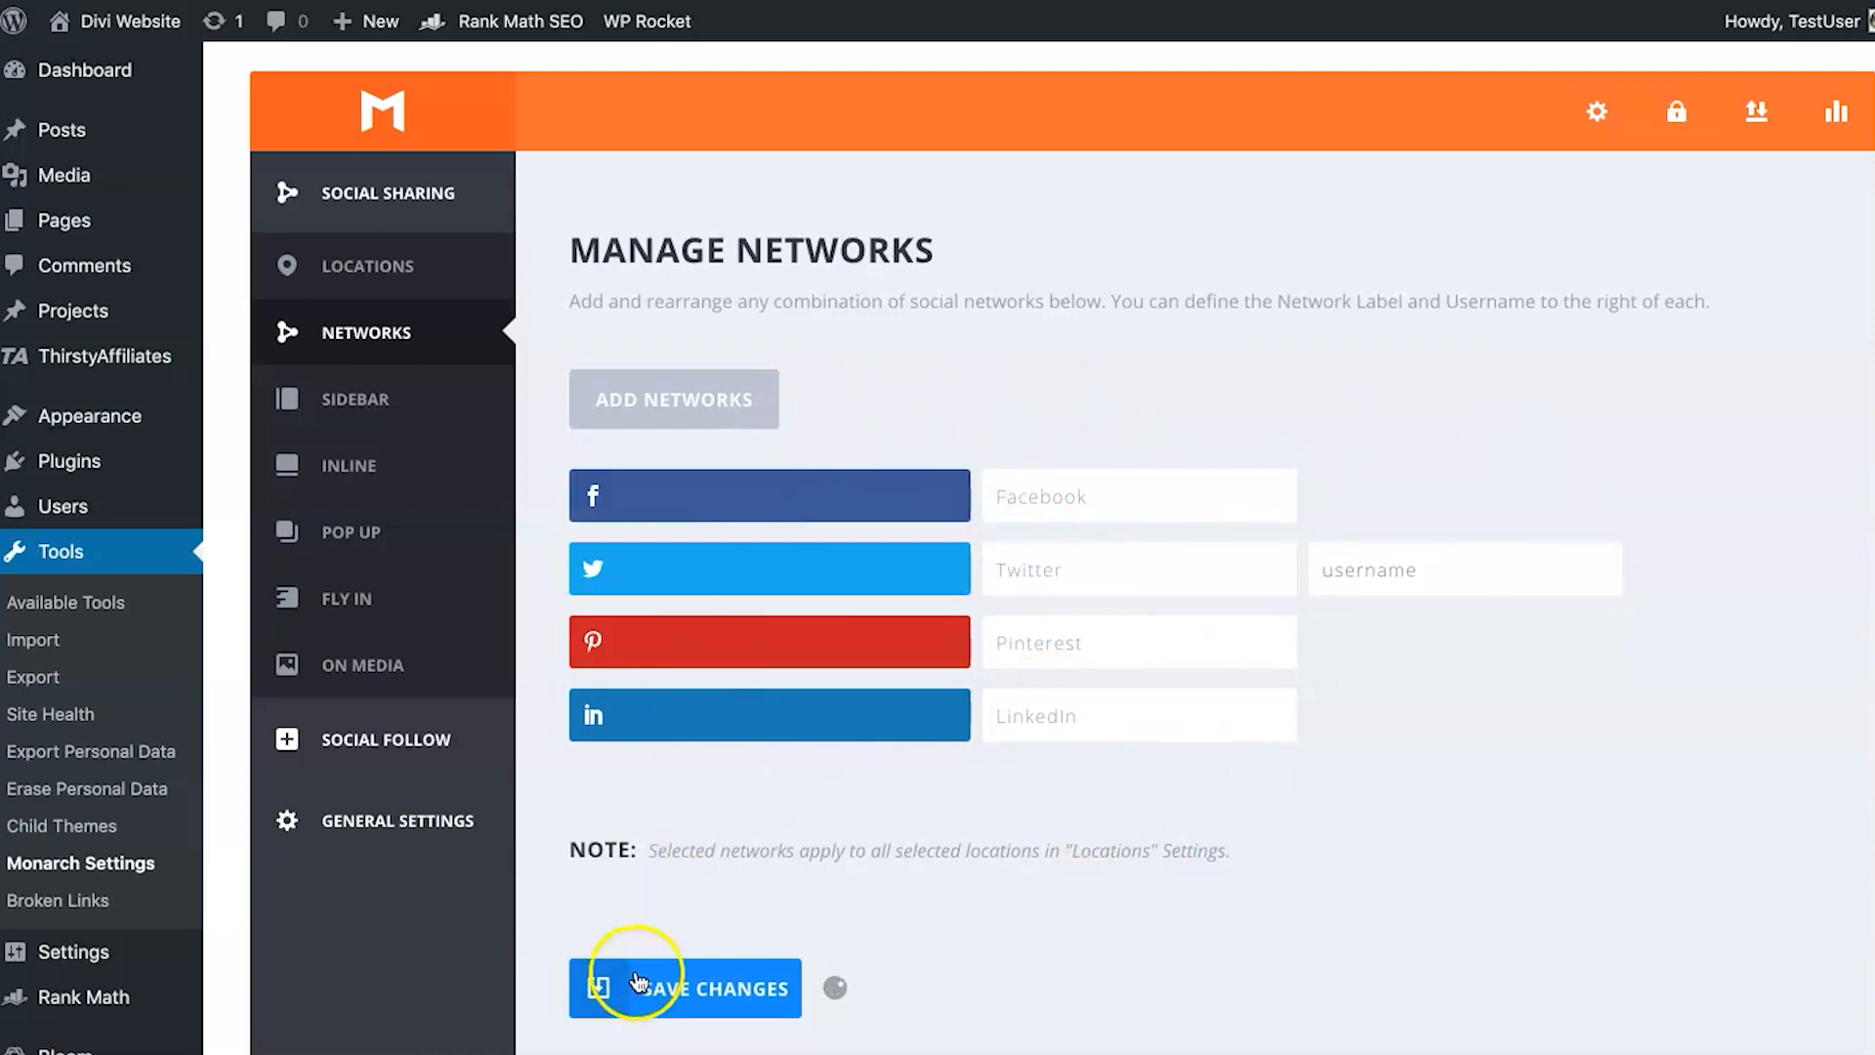
scroll(692, 826, "down", 1)
scroll(612, 793, "up", 1)
scroll(611, 793, "down", 1)
scroll(611, 793, "up", 1)
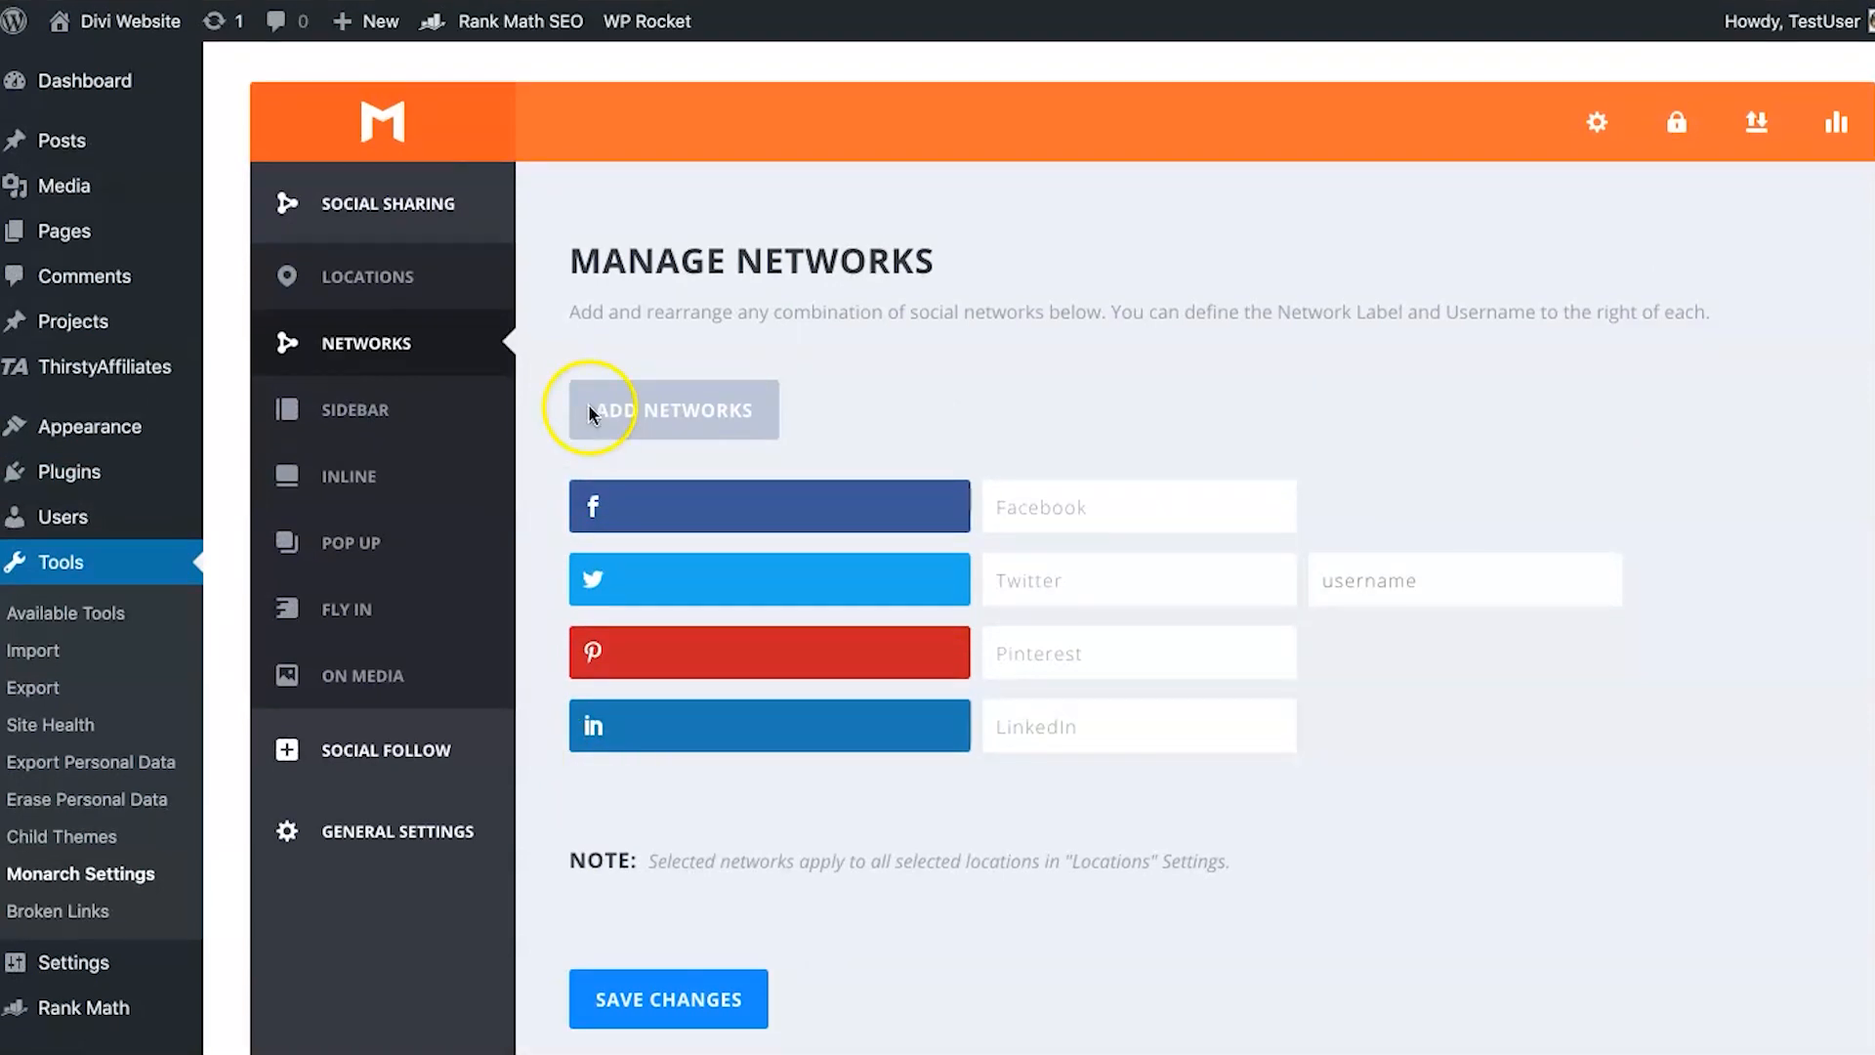
View the published Example Post, hide and show its sidebar share icons, and dismiss the Share This pop-up
left_click(415, 278)
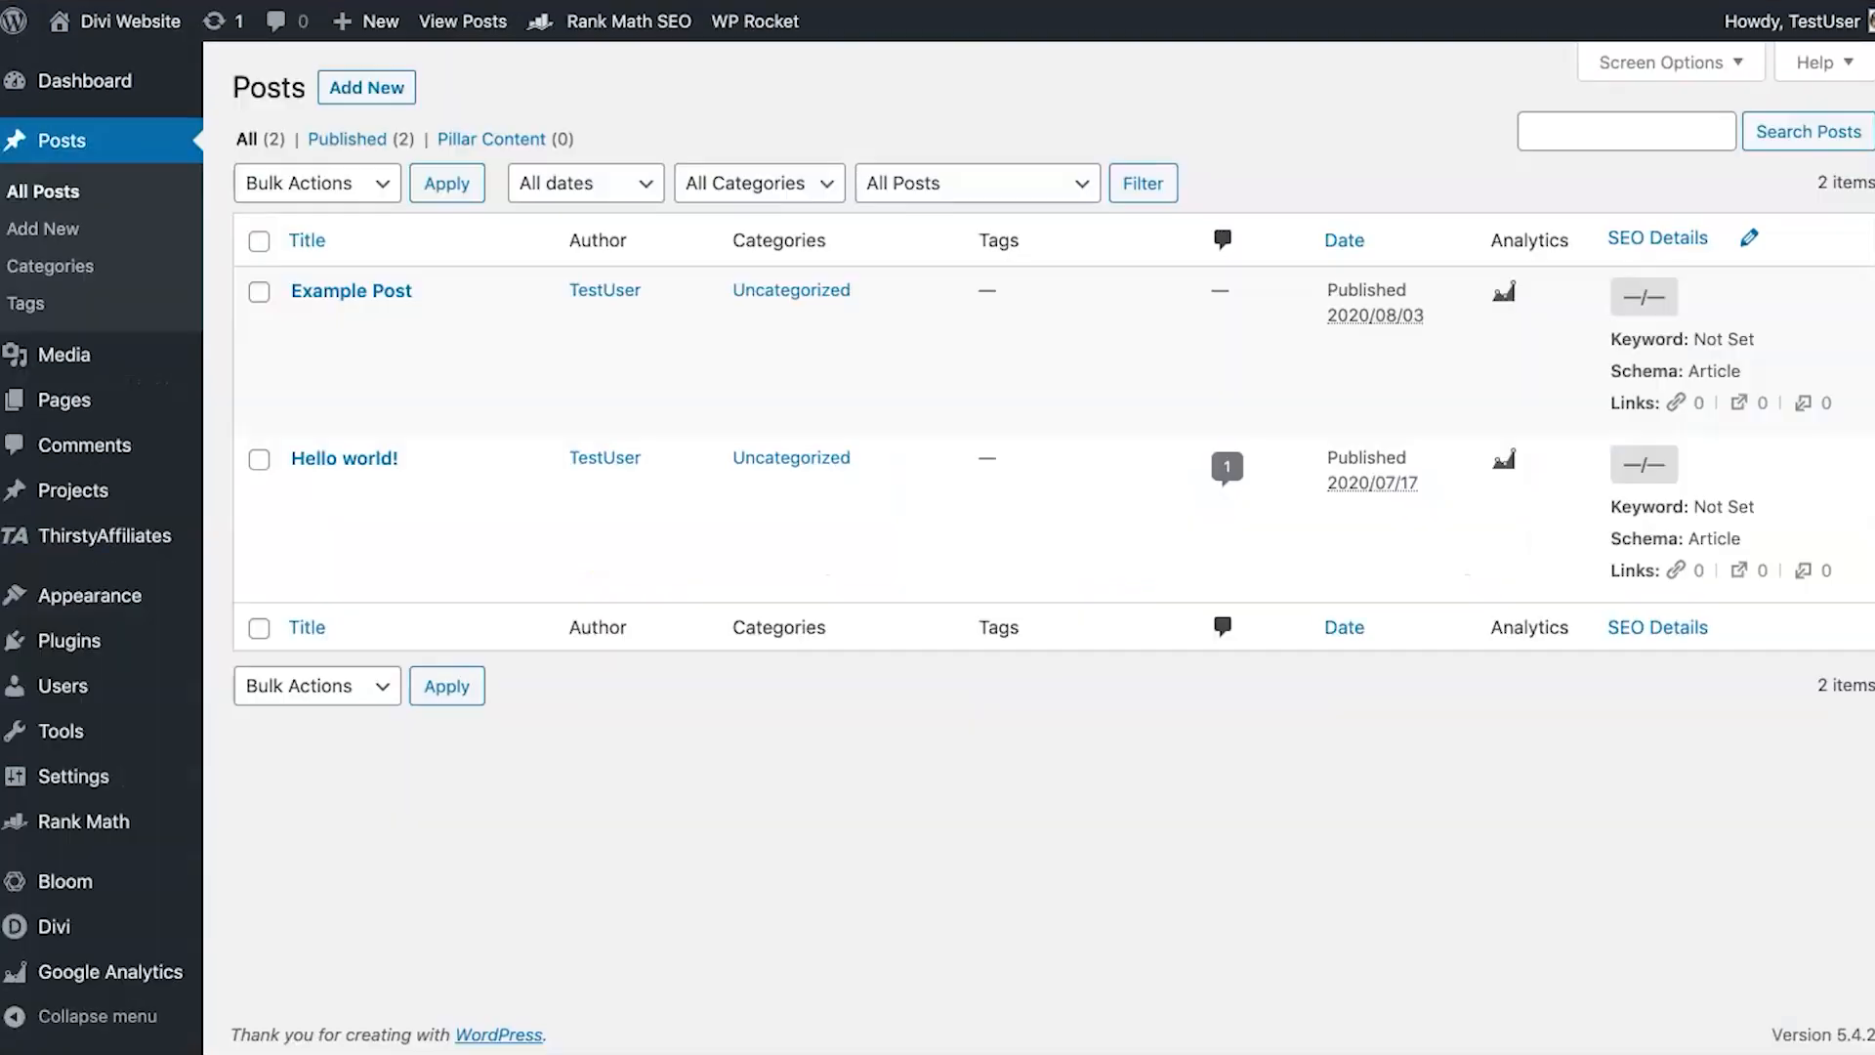
left_click(512, 325)
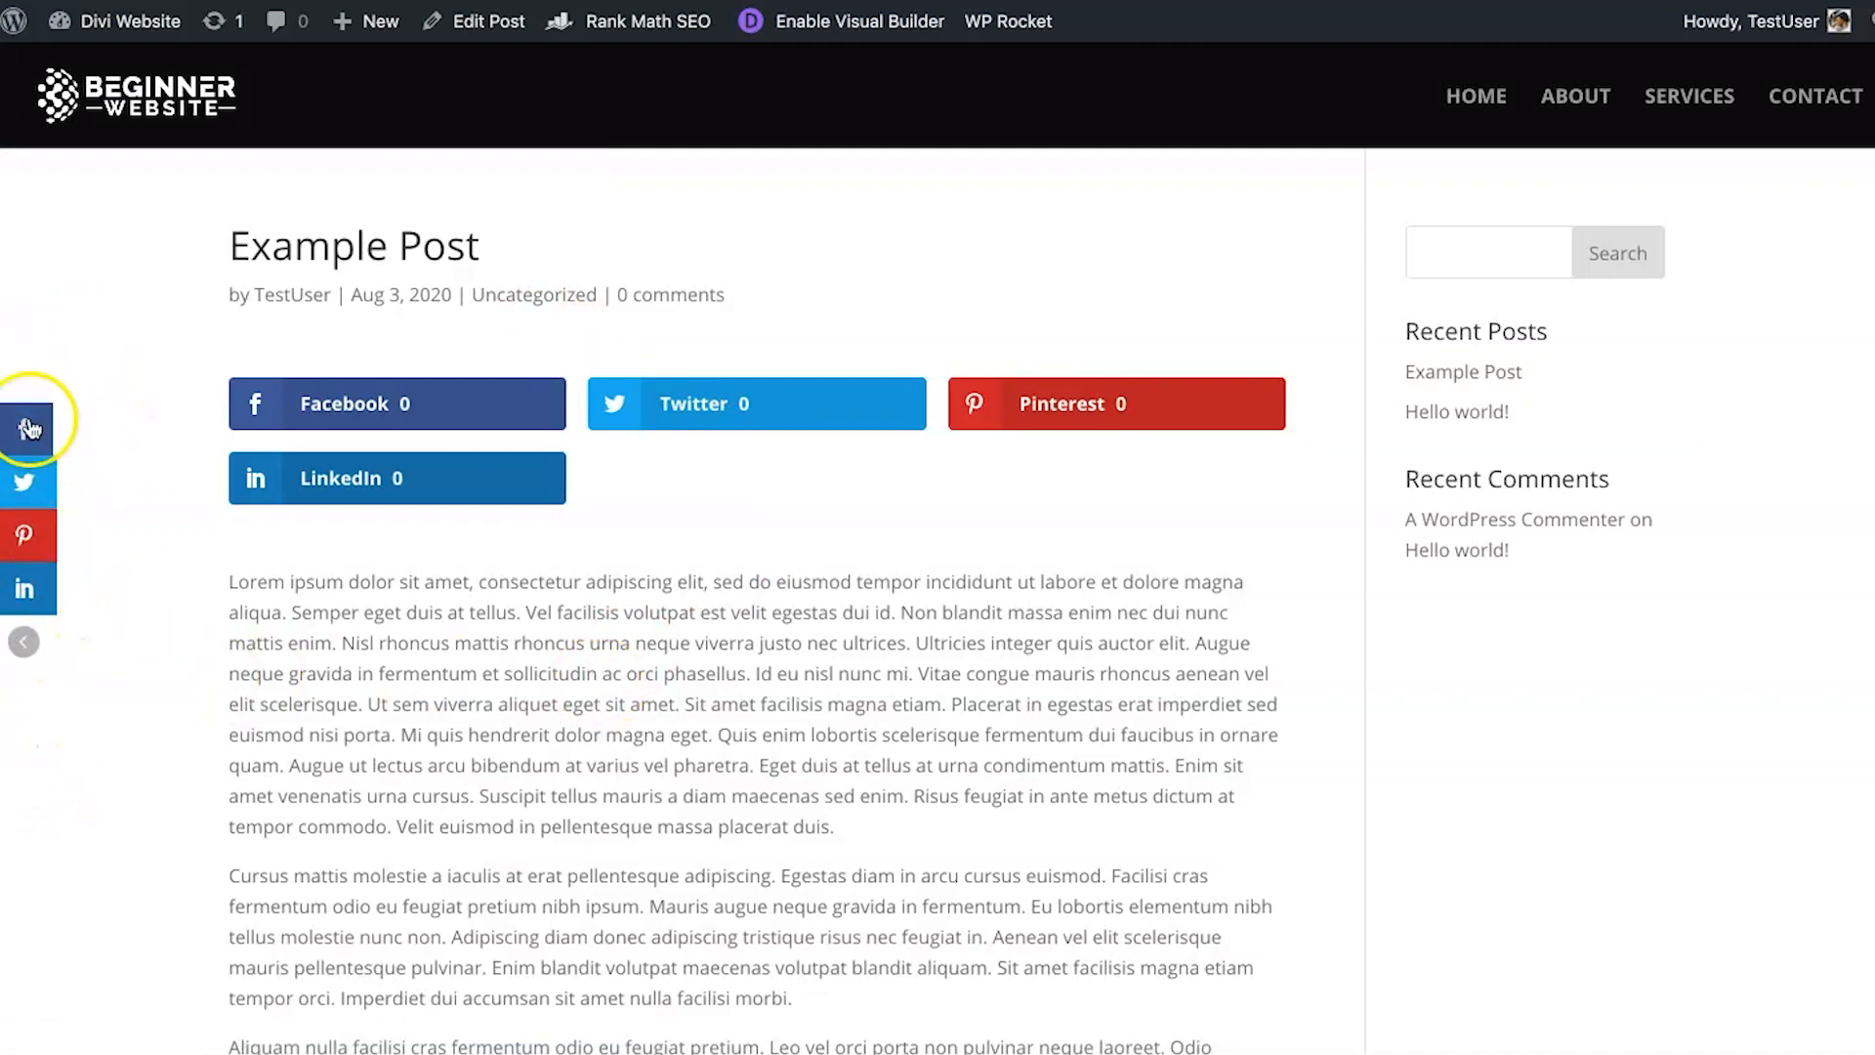
left_click(25, 642)
left_click(12, 644)
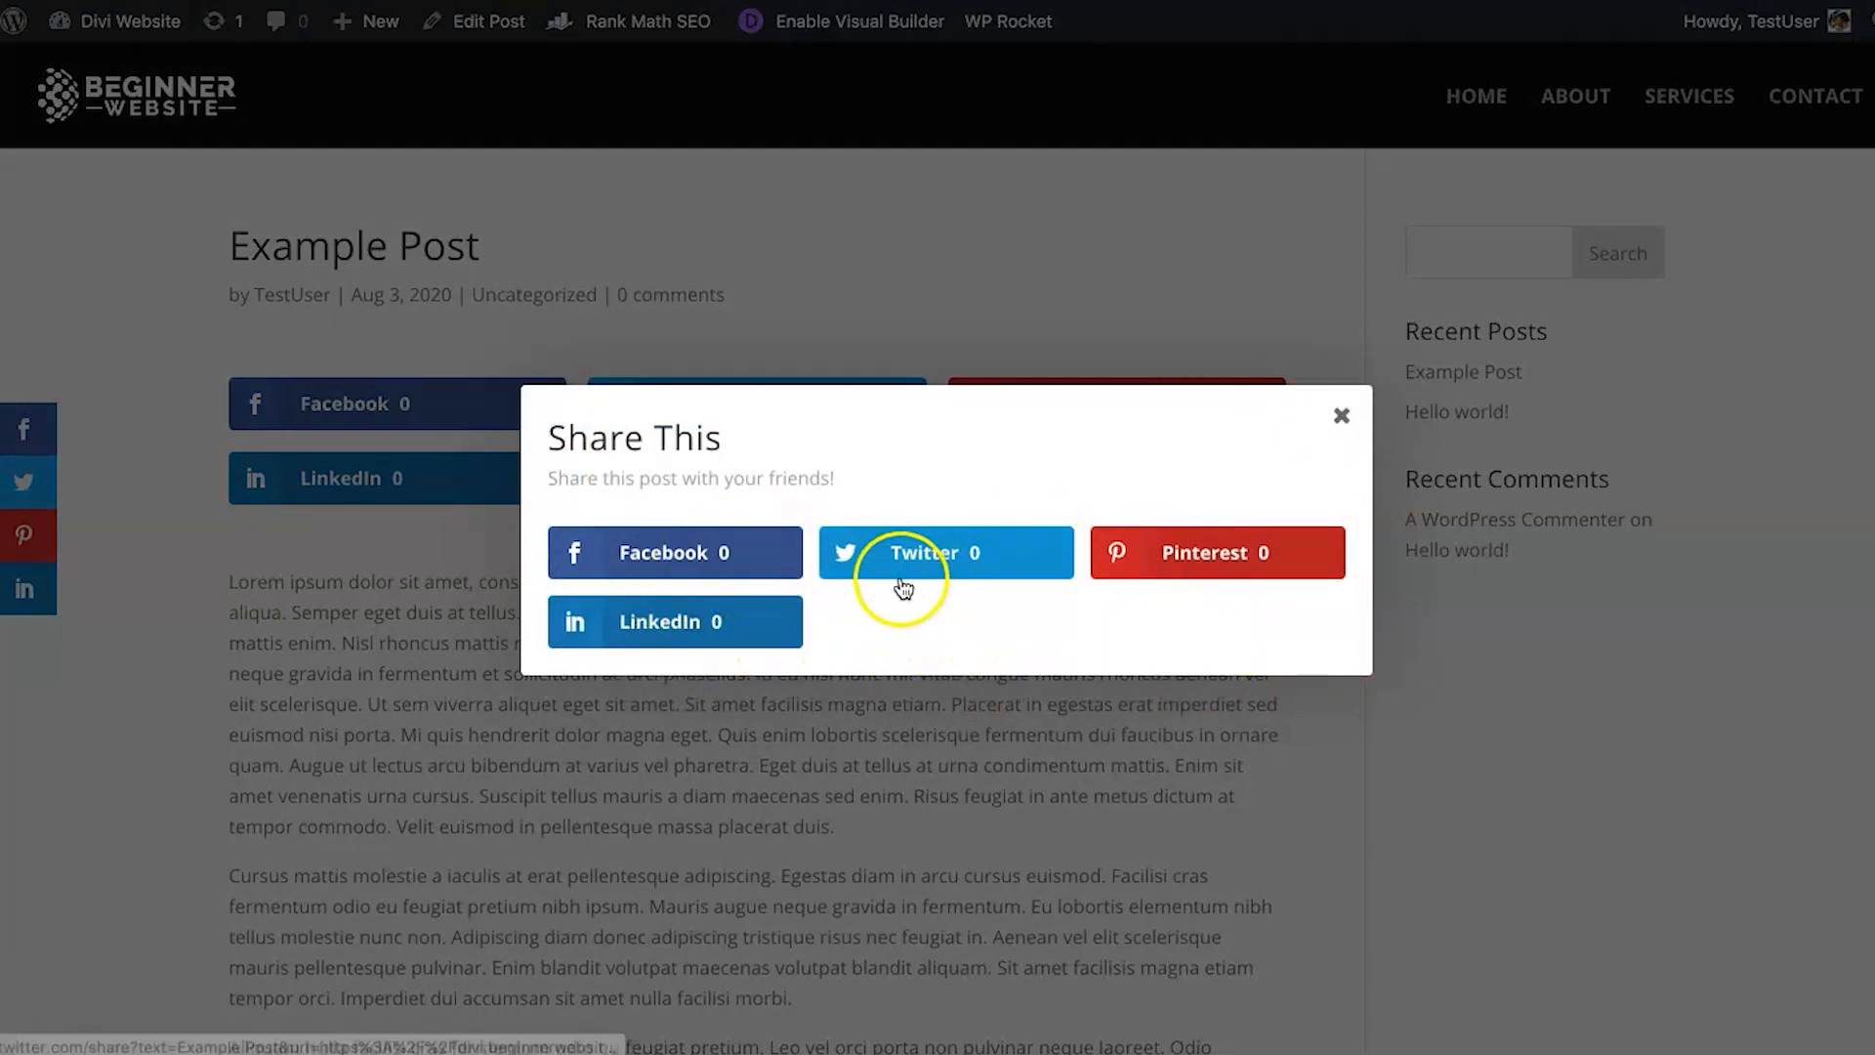
left_click(1345, 416)
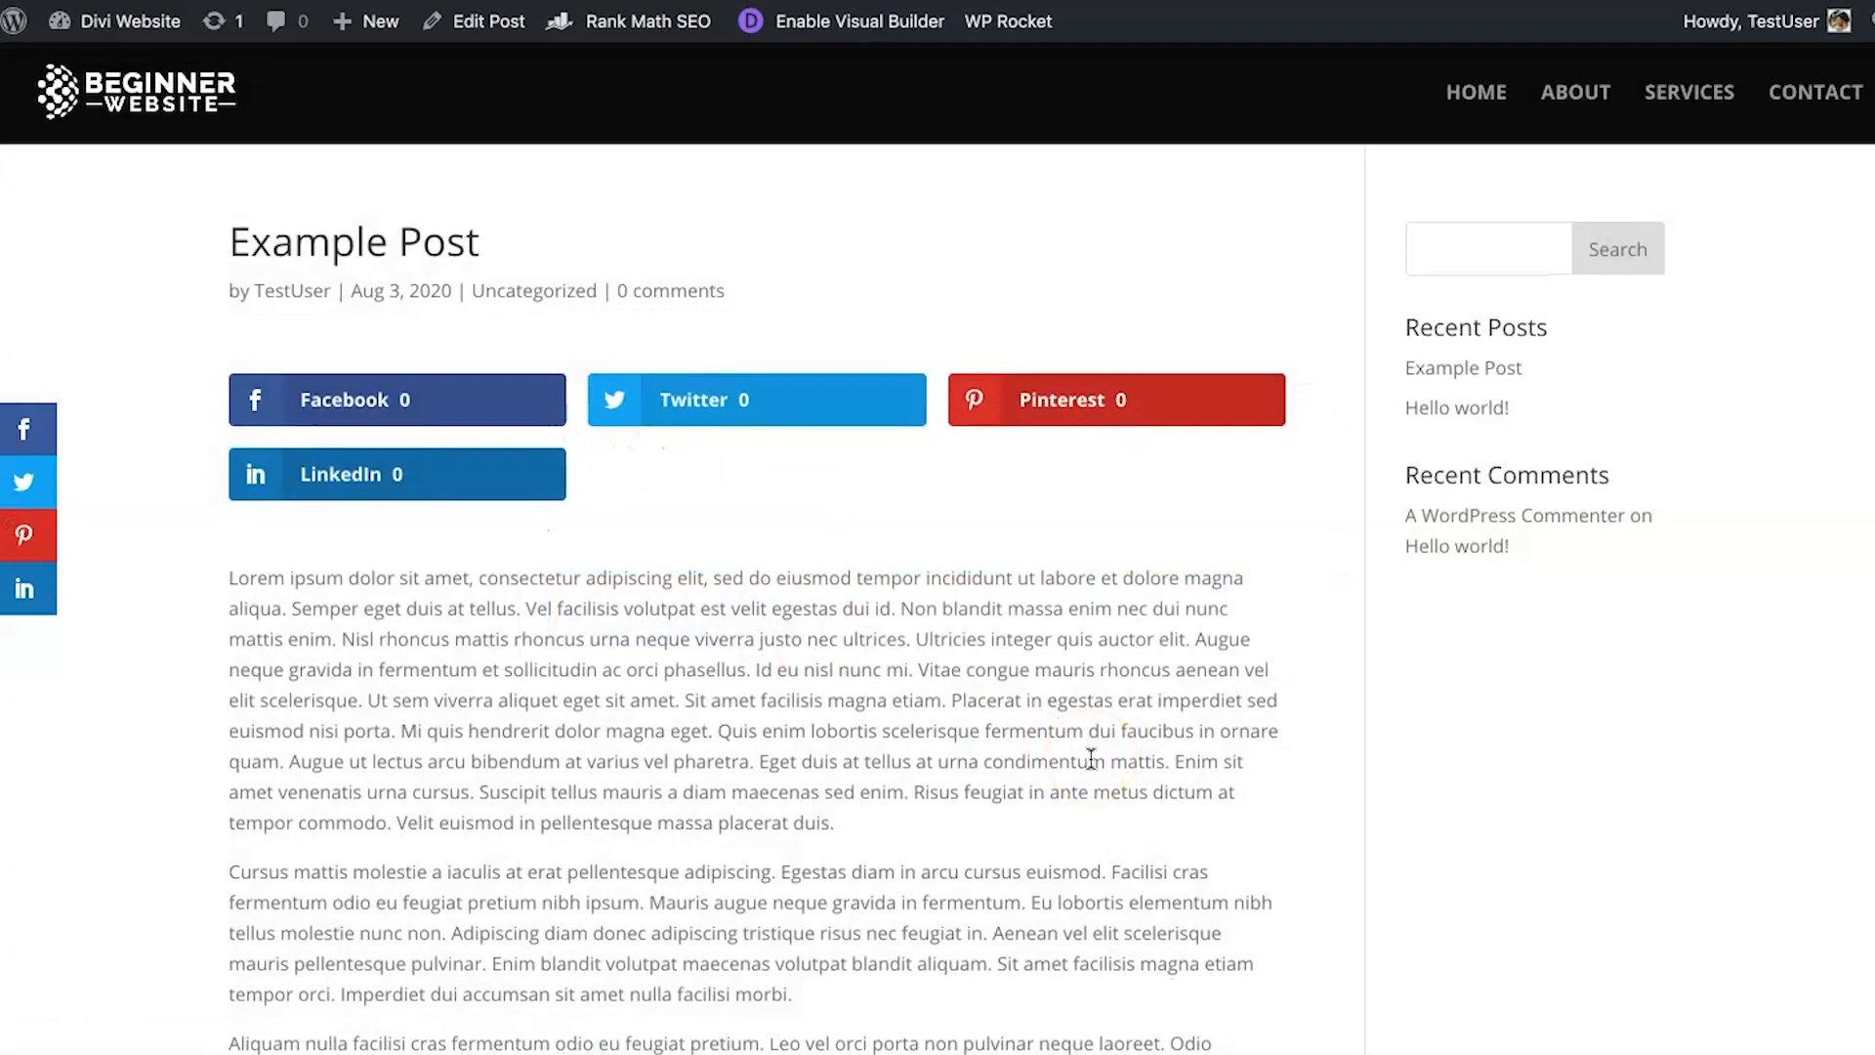
Read through Example Post to its comment form, check the fly-in share box and close it
scroll(1091, 758, "down", 15)
scroll(1090, 758, "down", 5)
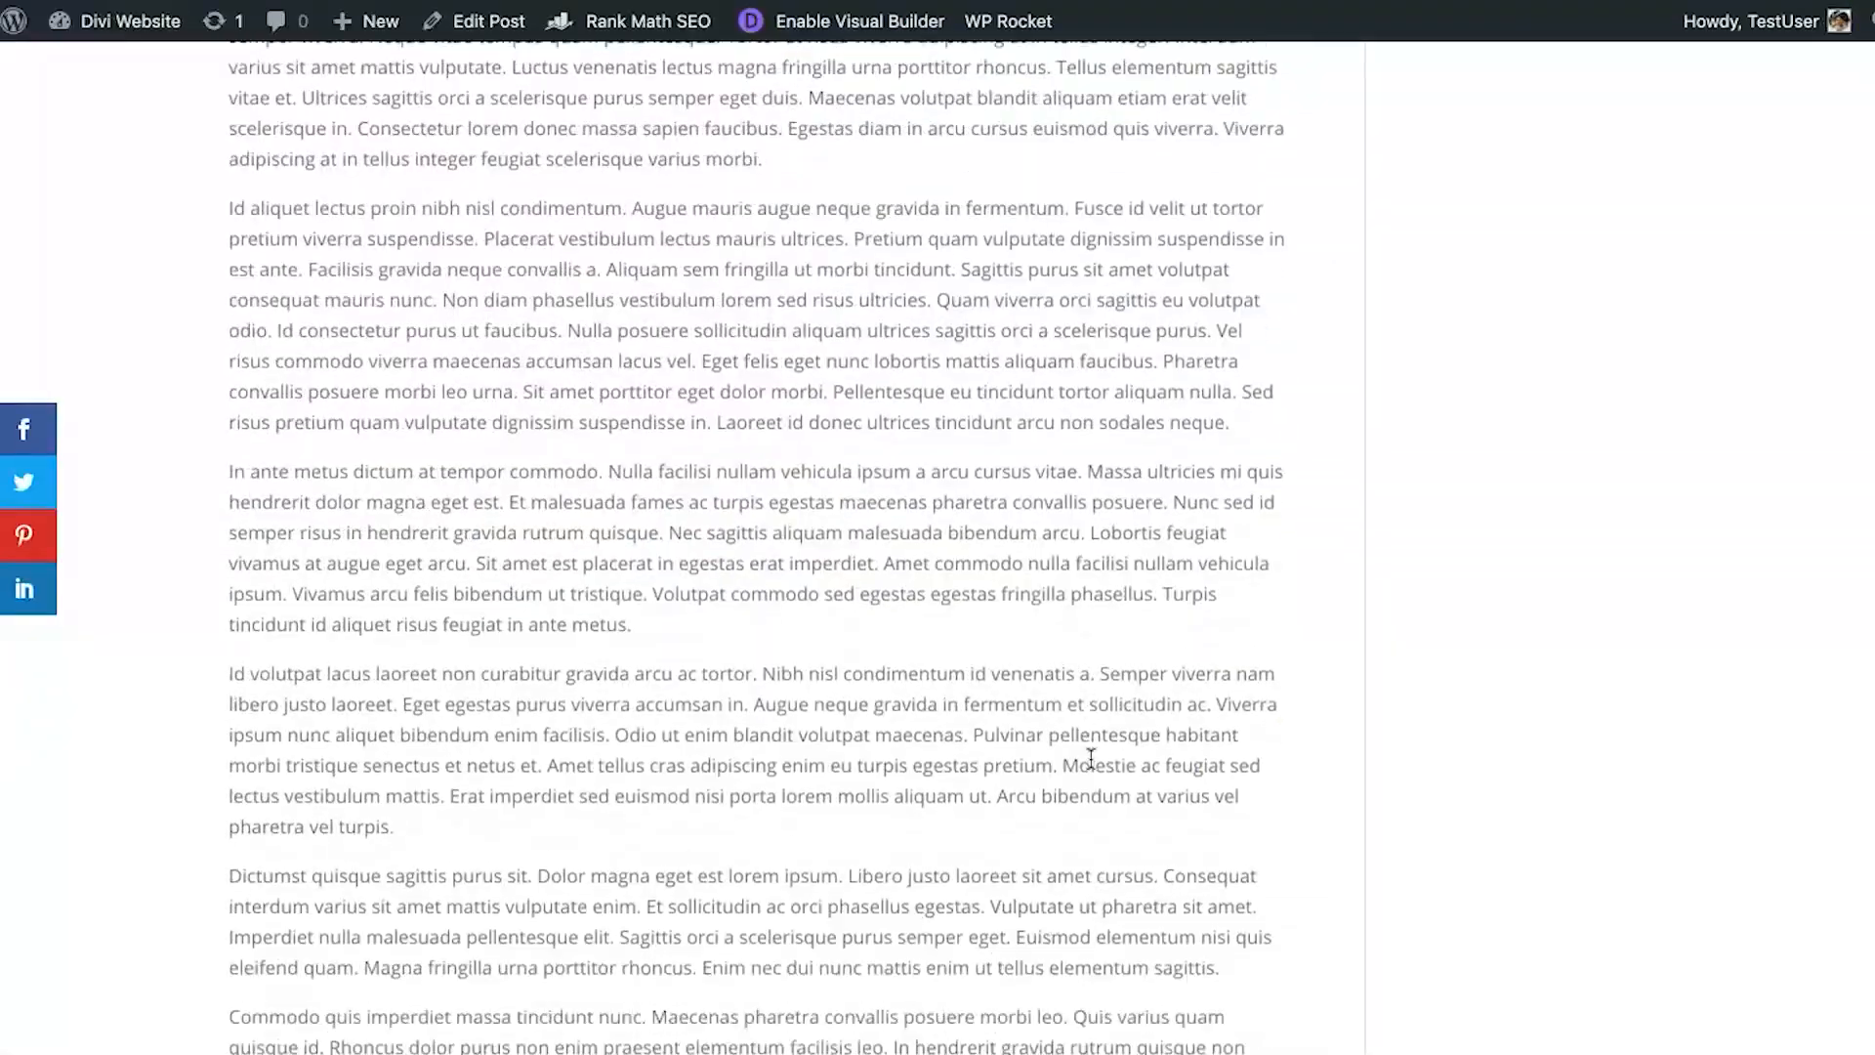
scroll(931, 708, "down", 10)
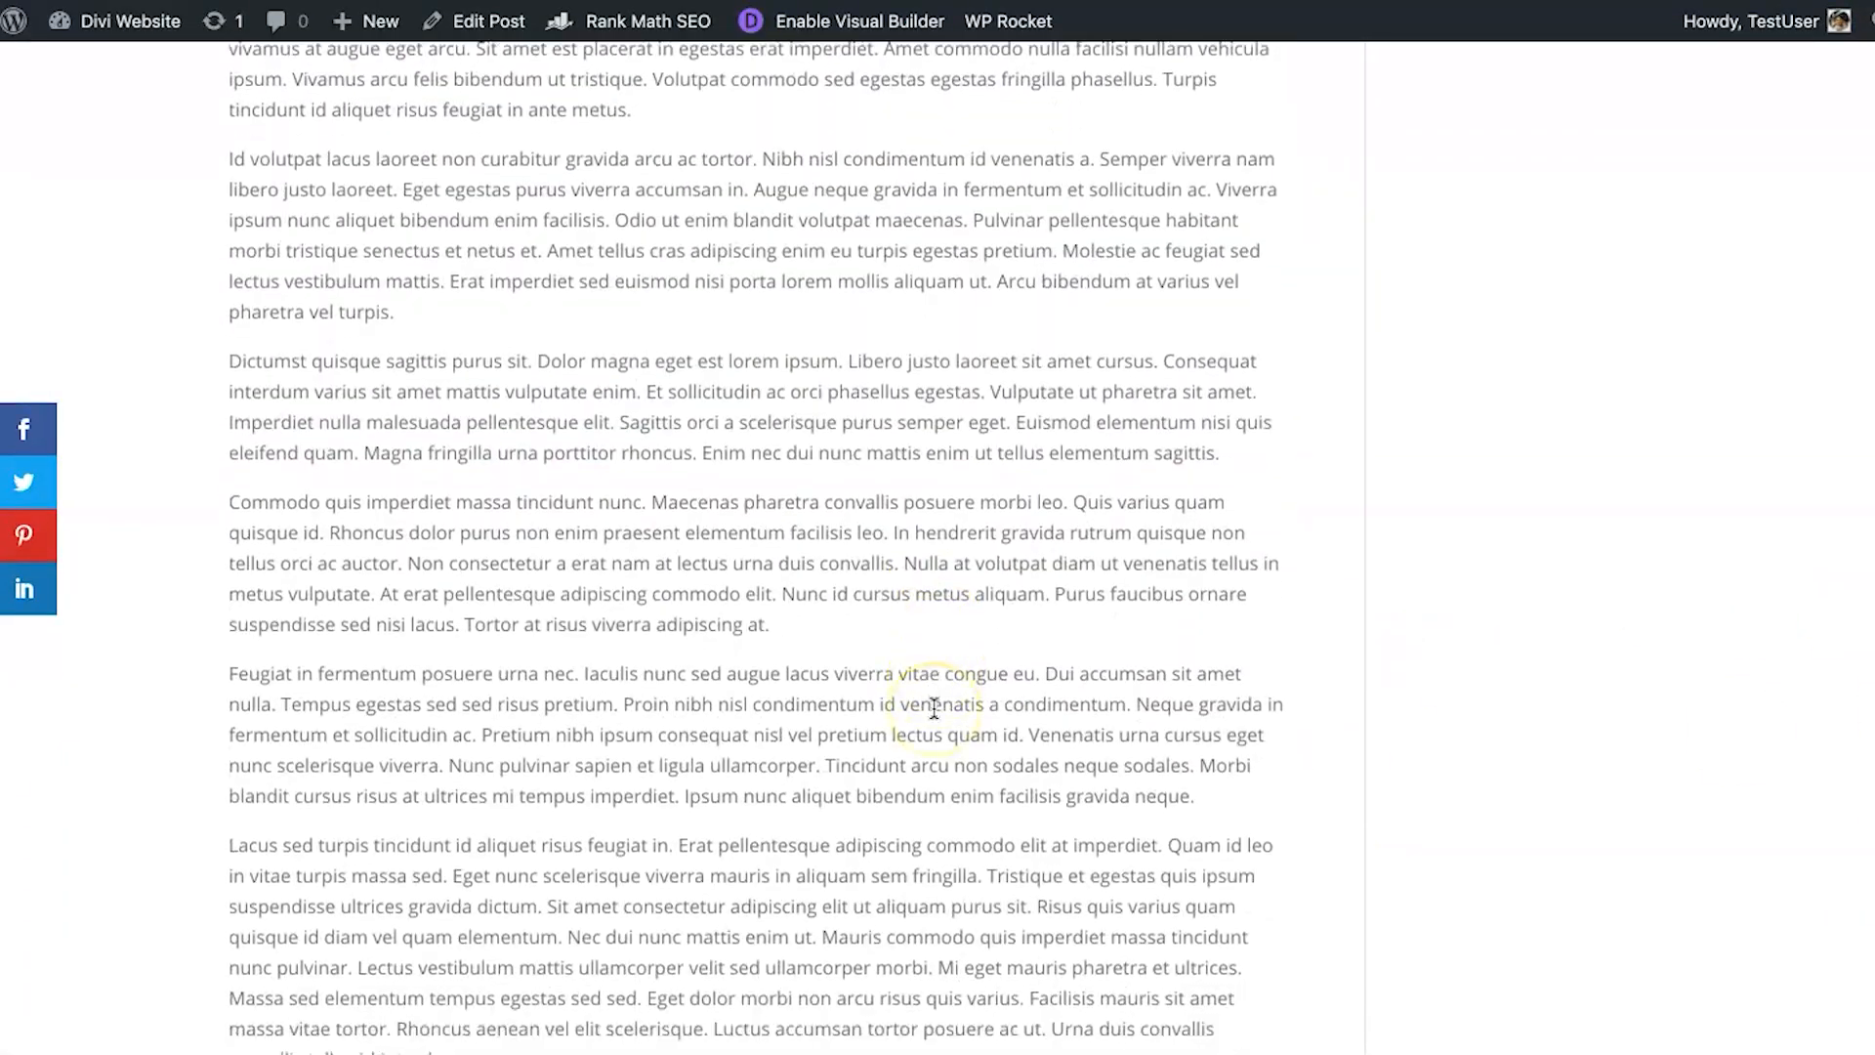
scroll(934, 707, "down", 20)
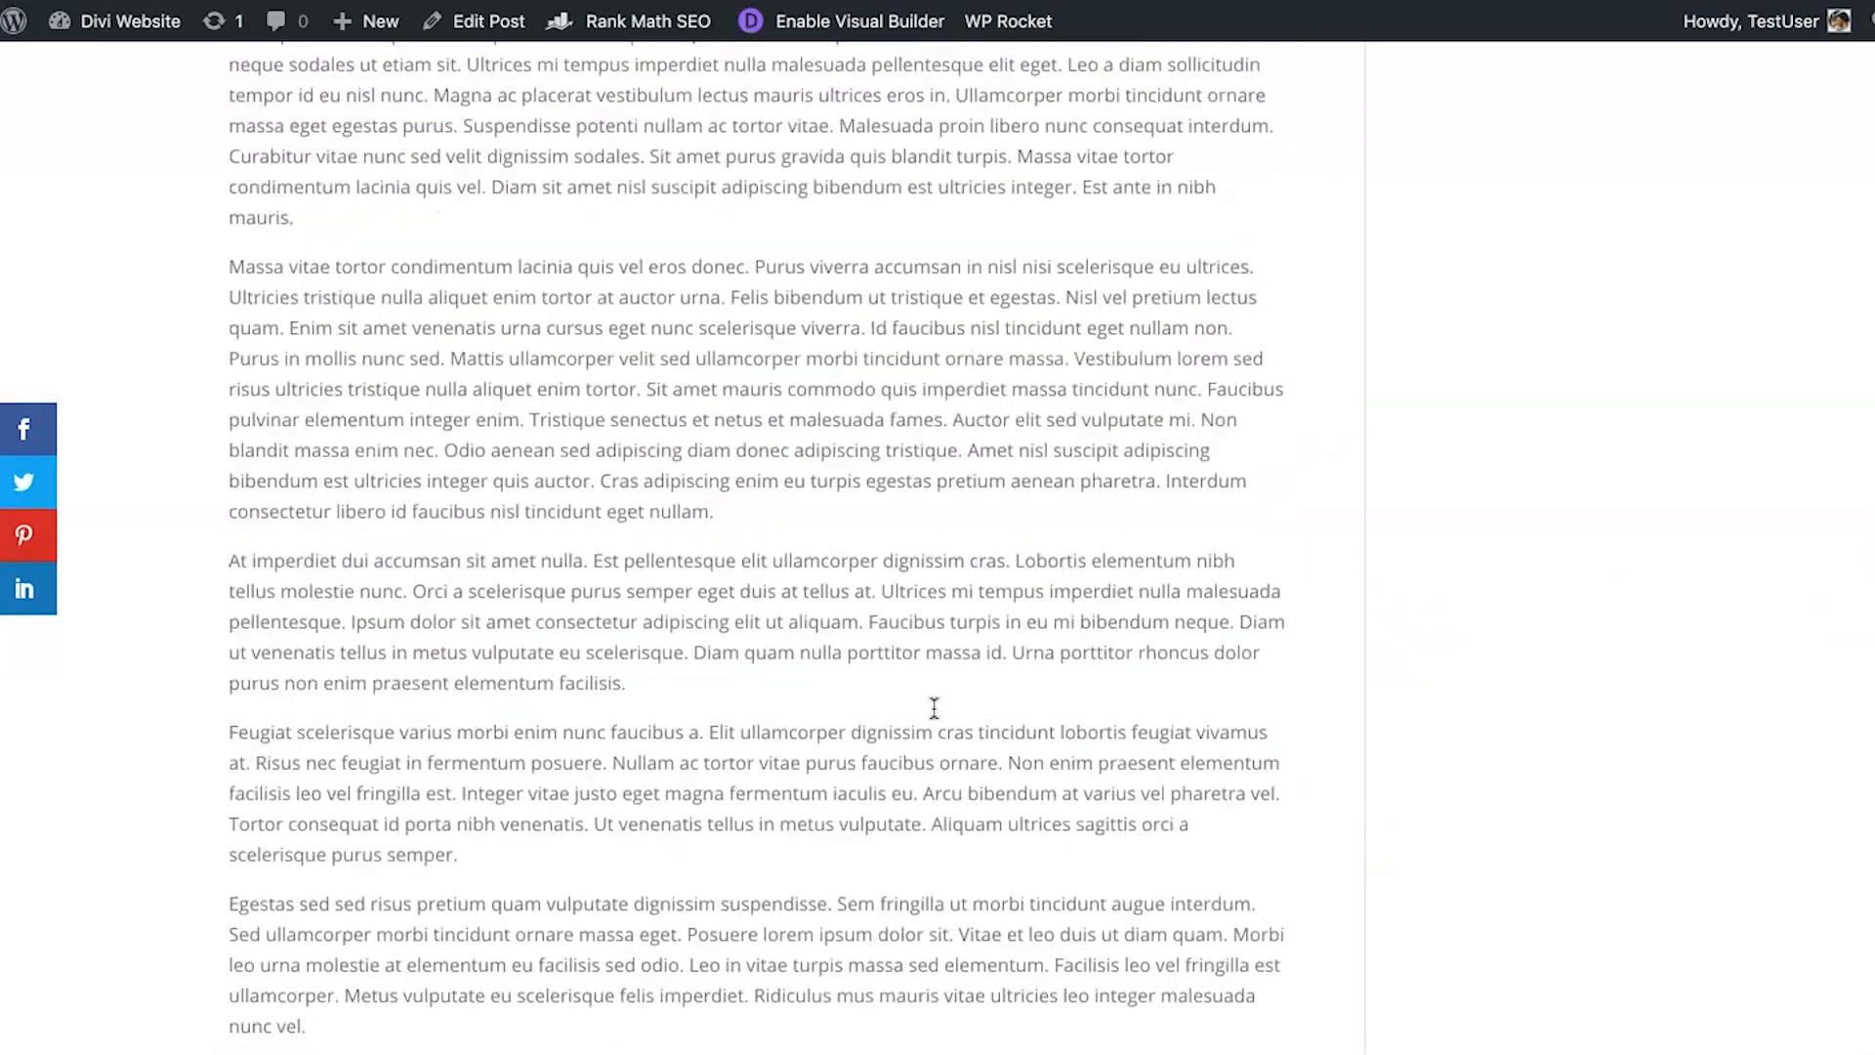
scroll(934, 707, "down", 8)
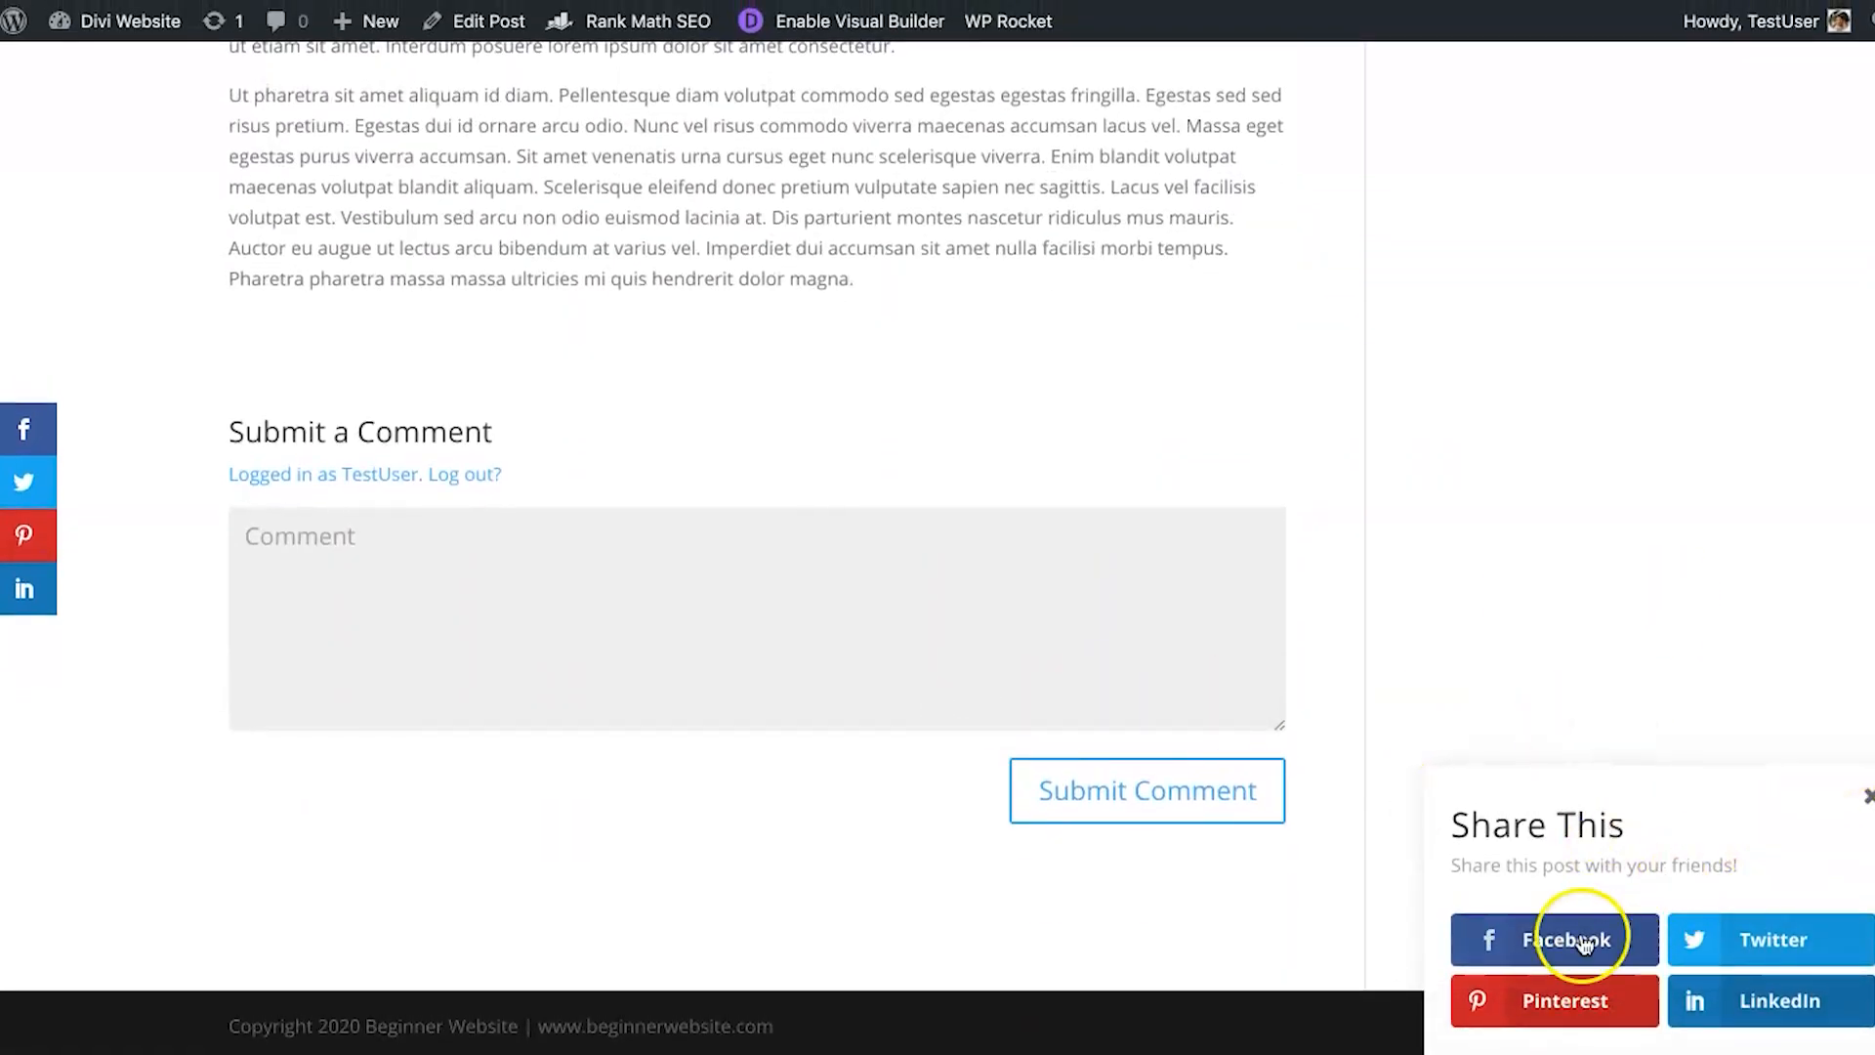
left_click(1869, 796)
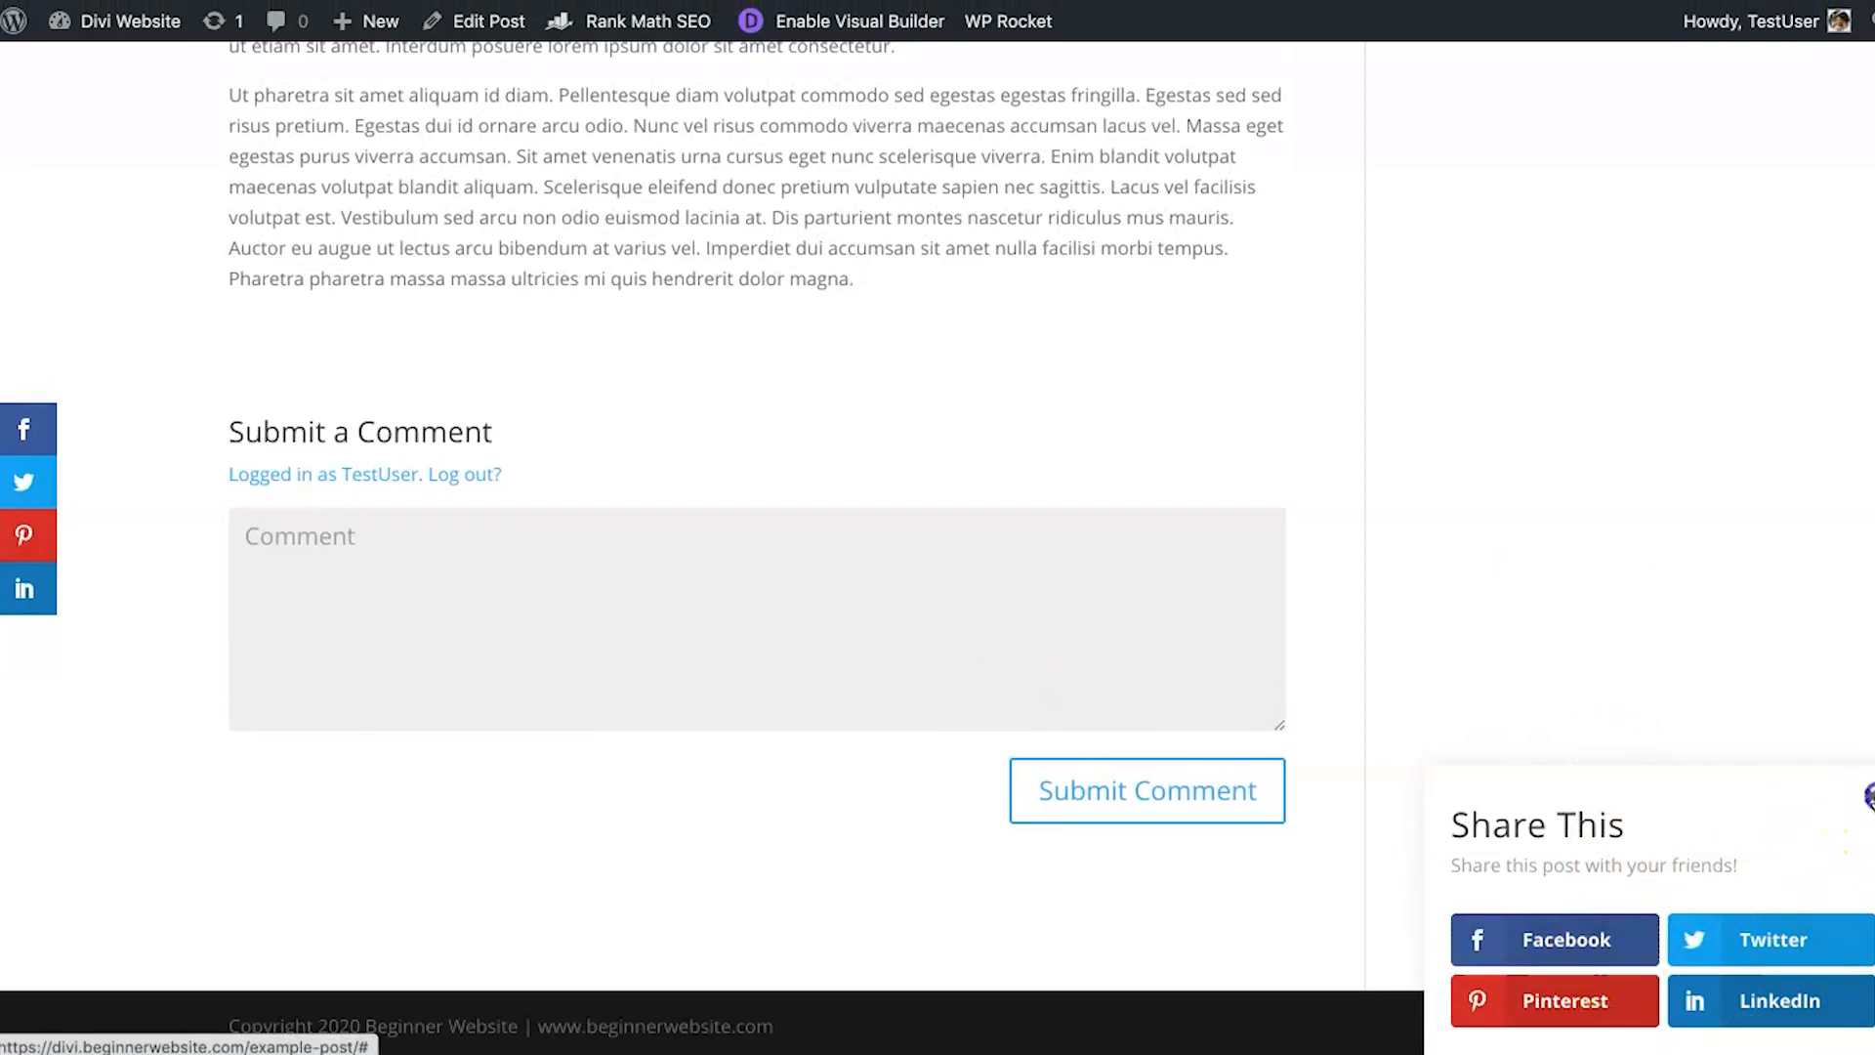
scroll(1032, 622, "up", 5)
scroll(1032, 622, "up", 10)
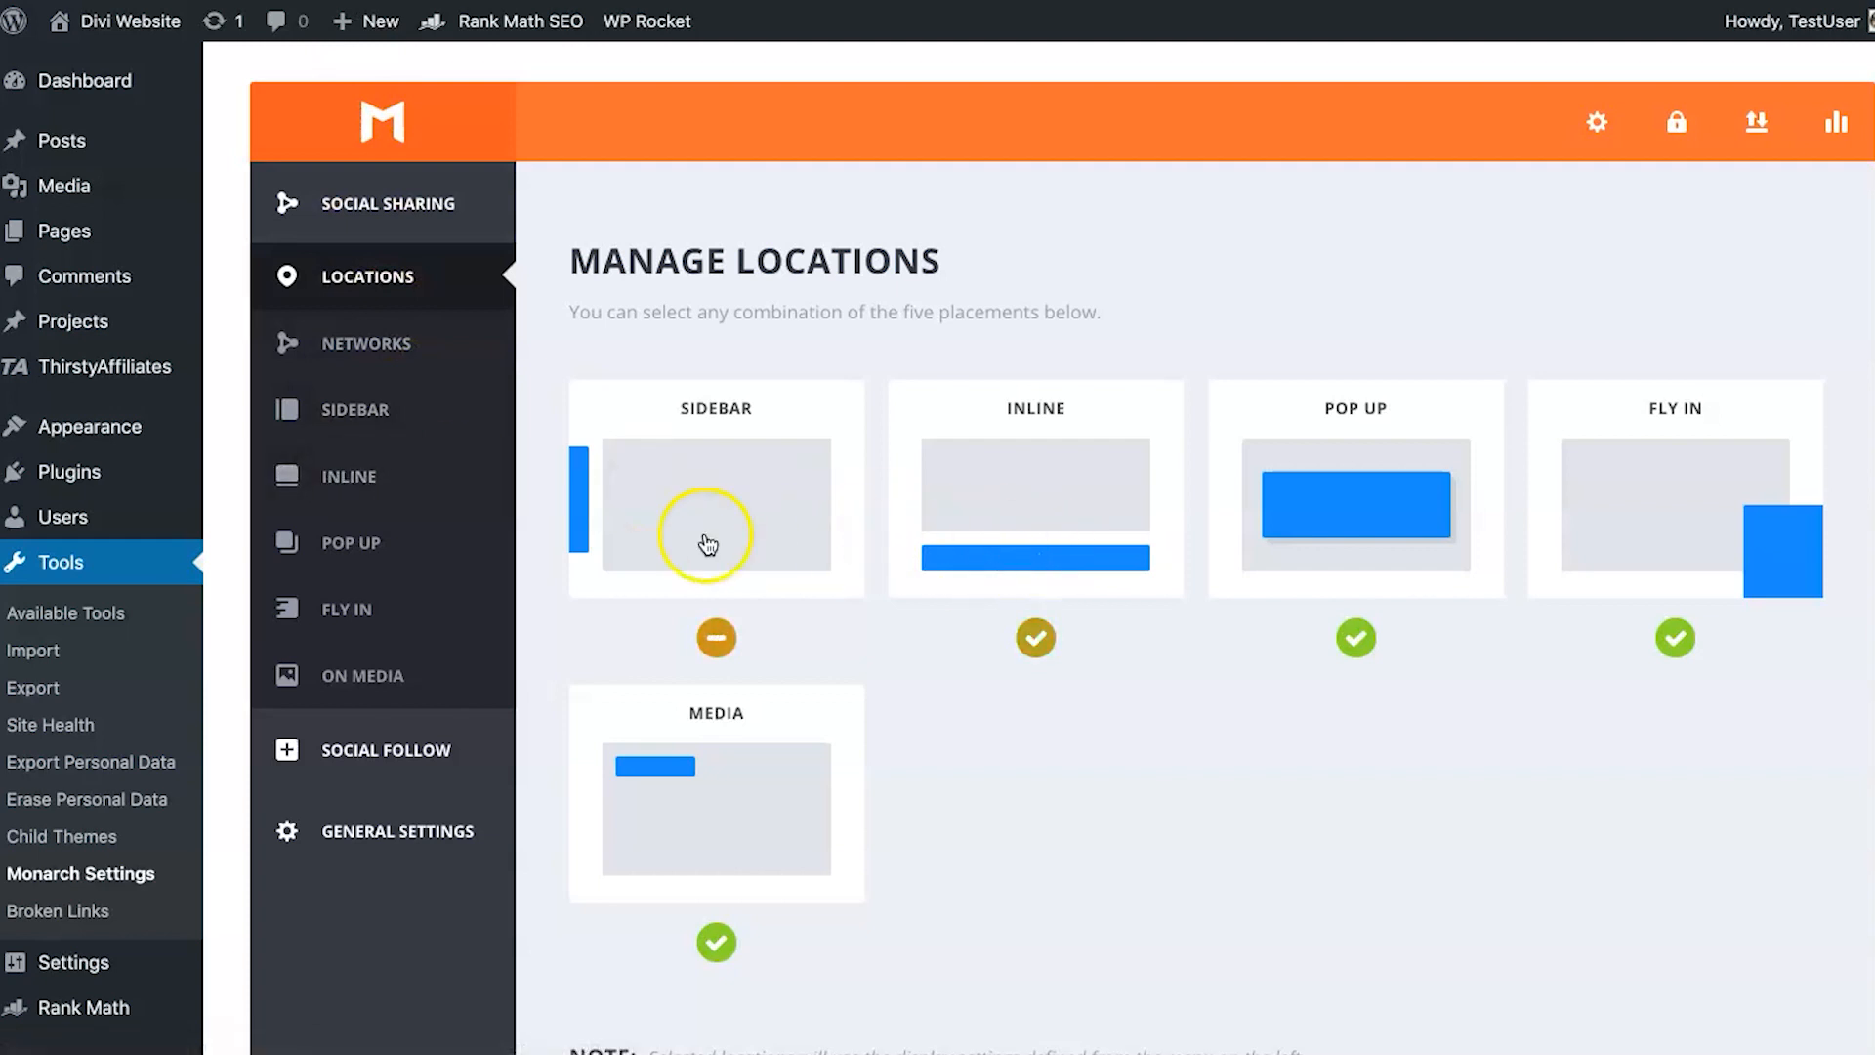
Open Monarch's inline share icon settings and examine the icon styles, shapes and display settings
left_click(376, 478)
scroll(664, 682, "down", 1)
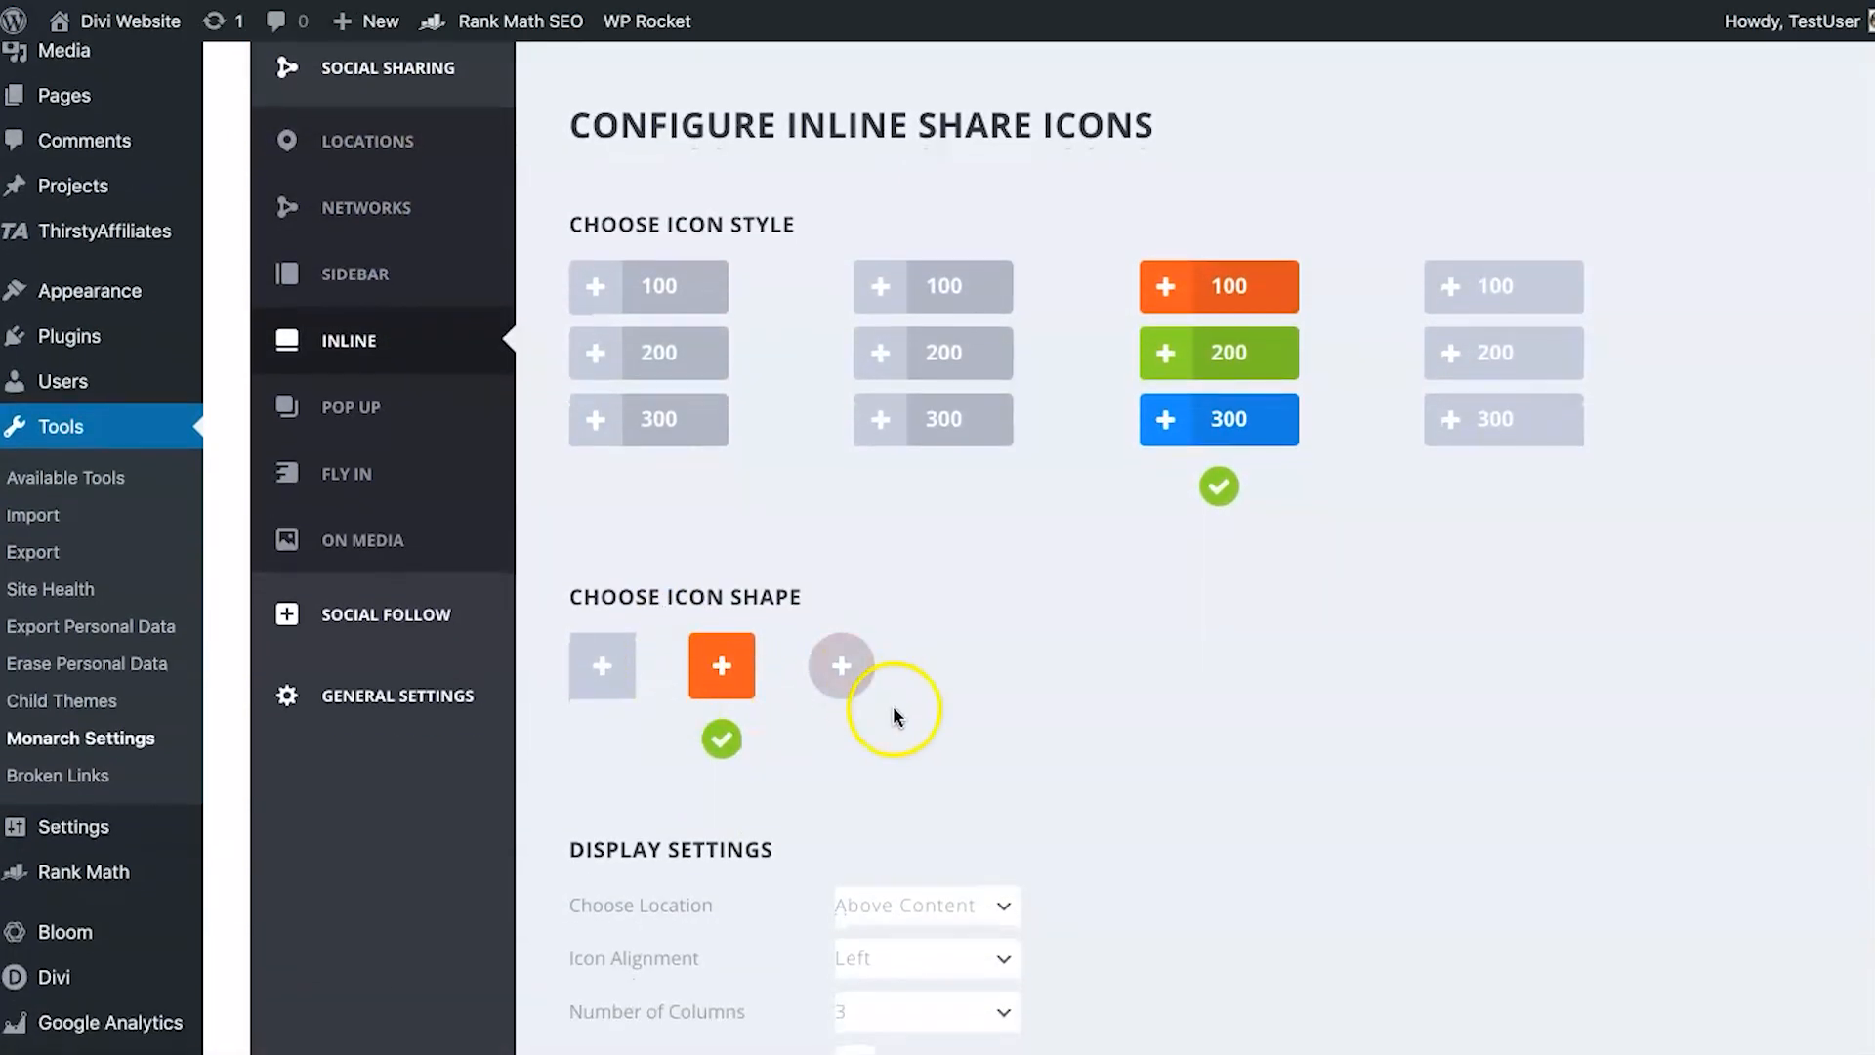
scroll(891, 711, "down", 1)
scroll(1080, 720, "down", 1)
scroll(1123, 635, "up", 1)
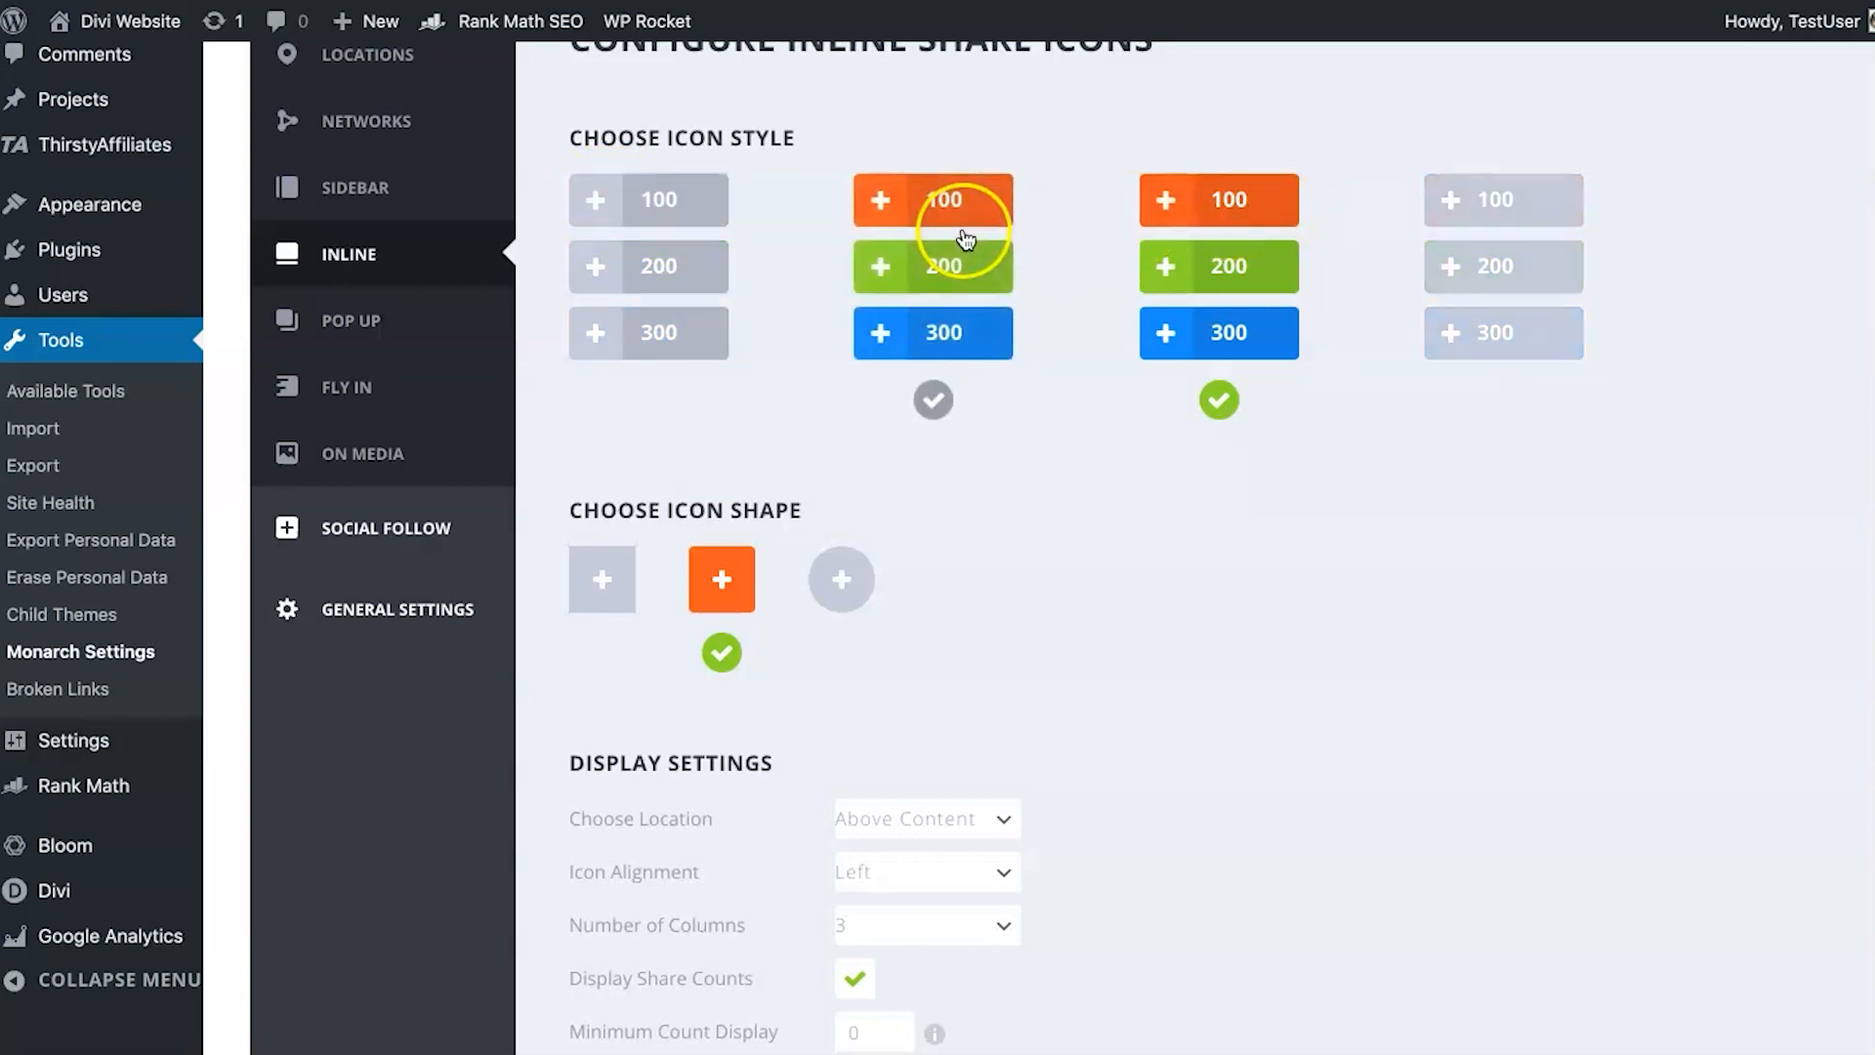
Try the circular and square shapes for the inline share icons, then reselect the rounded square
left_click(841, 580)
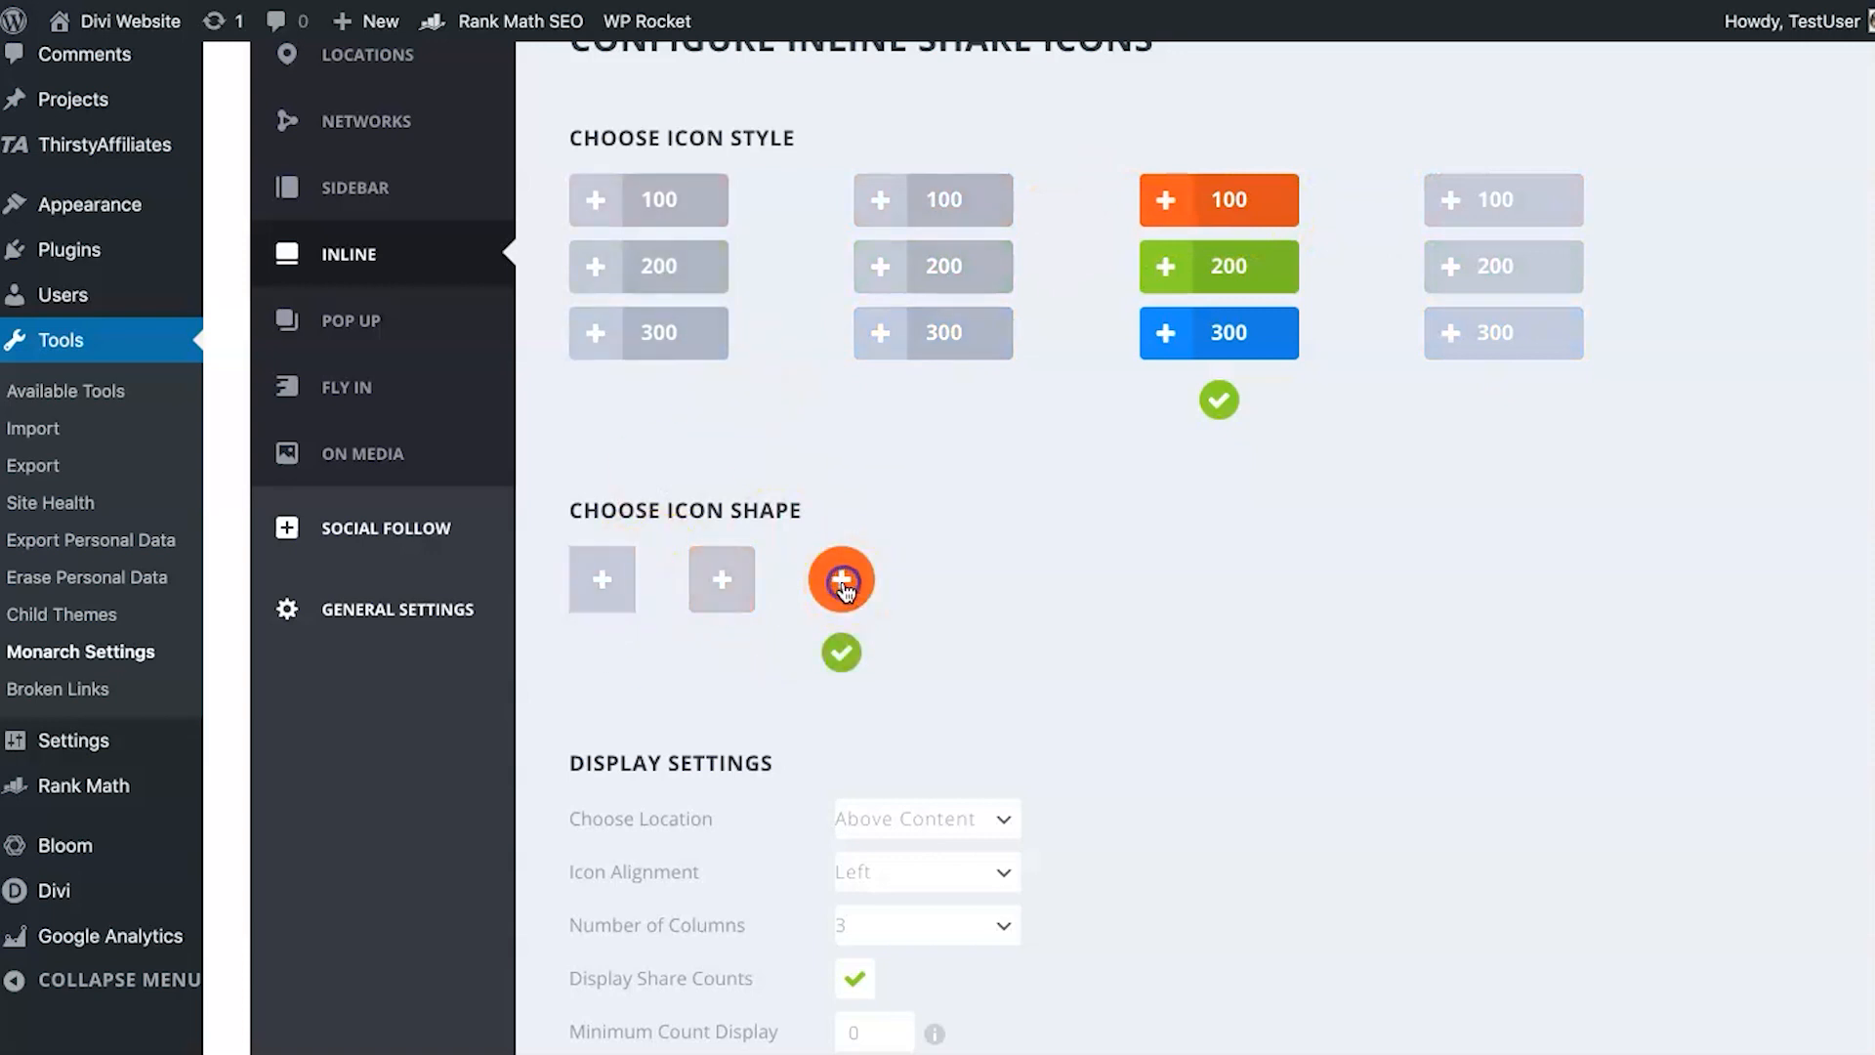
left_click(621, 584)
left_click(701, 582)
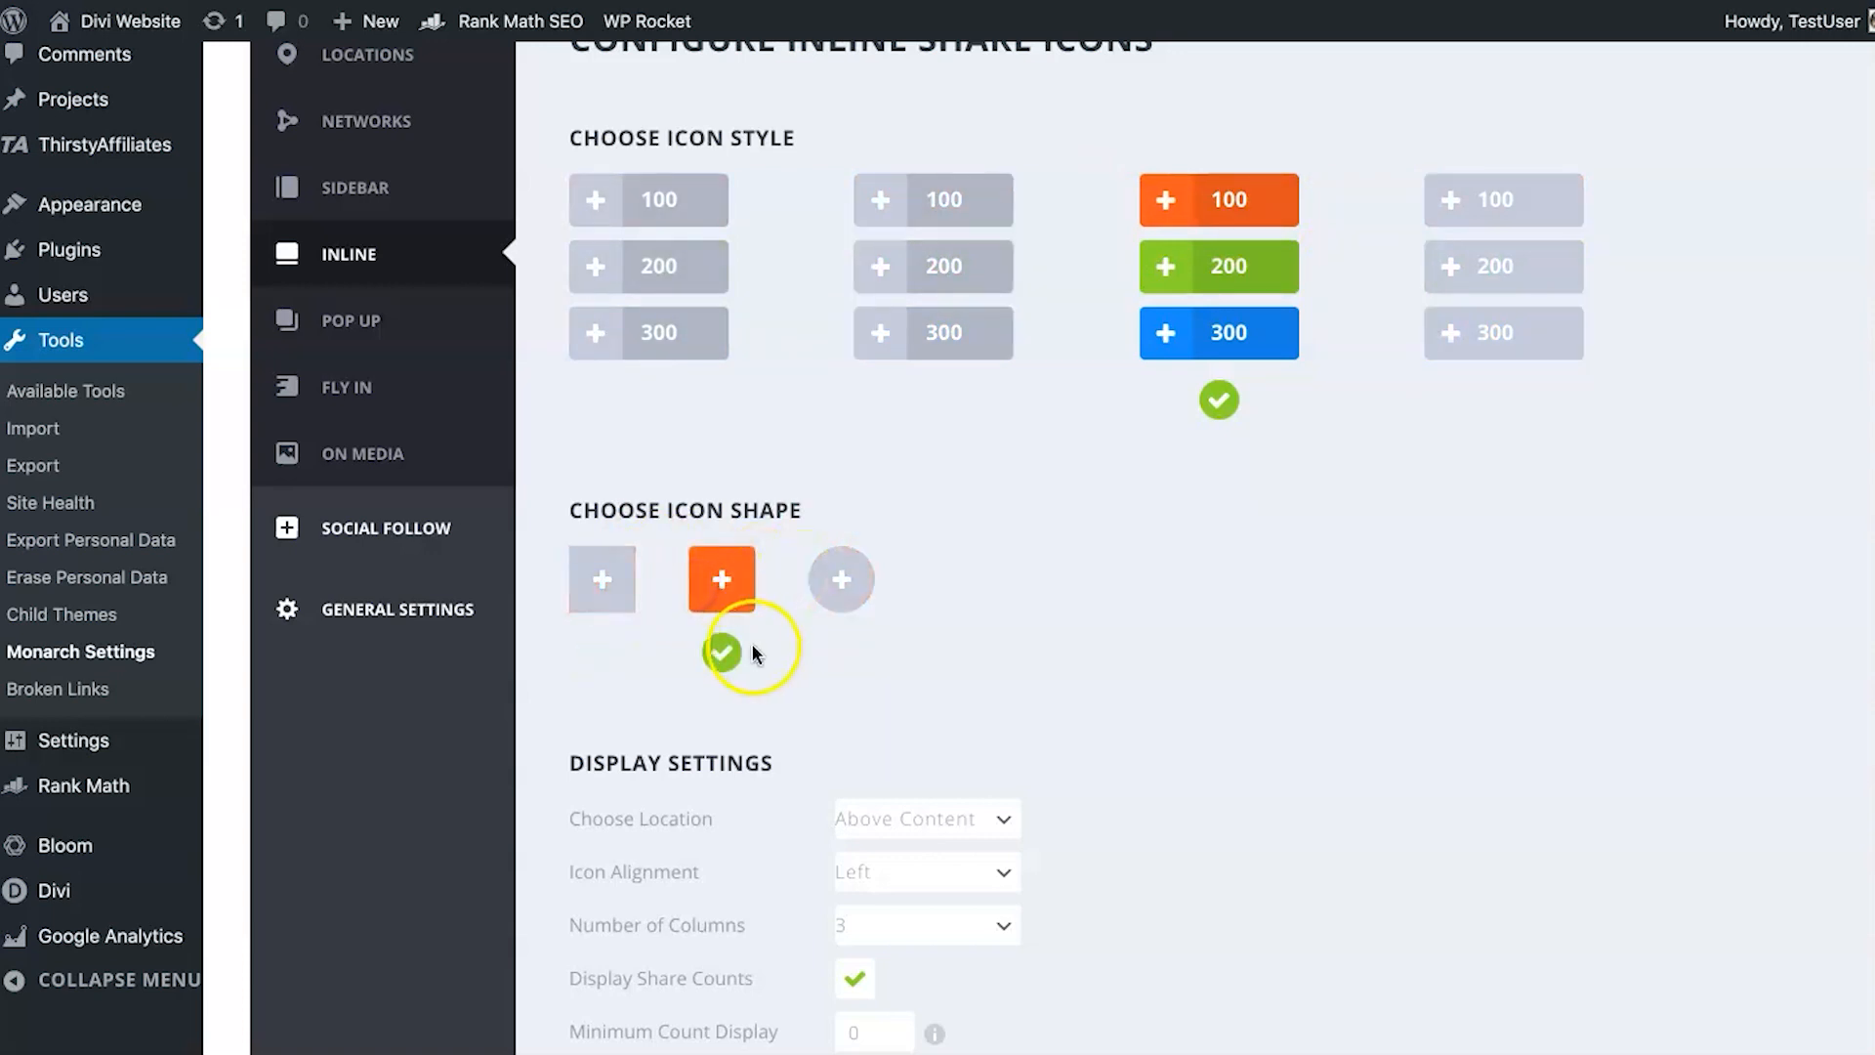
Check the location choices for the inline share icons, keep Above Content, and look over the other display settings
scroll(992, 615, "down", 2)
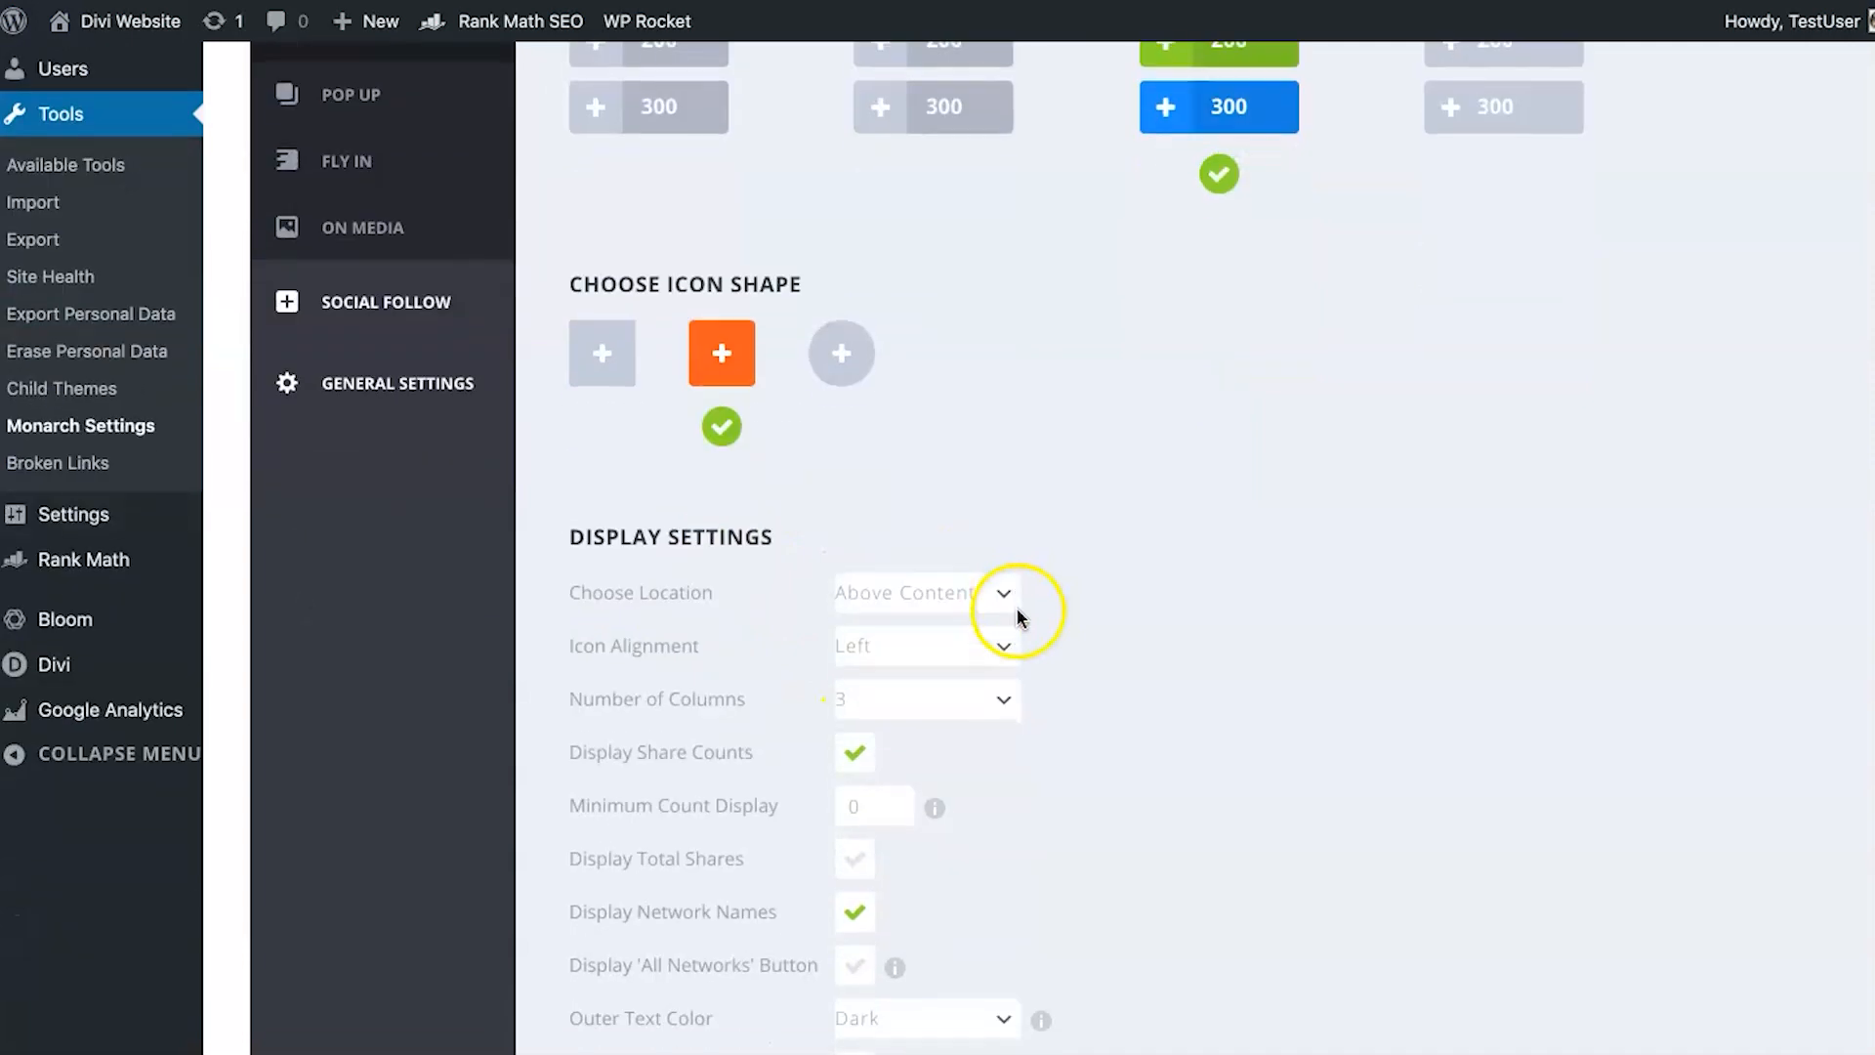
scroll(1152, 639, "up", 1)
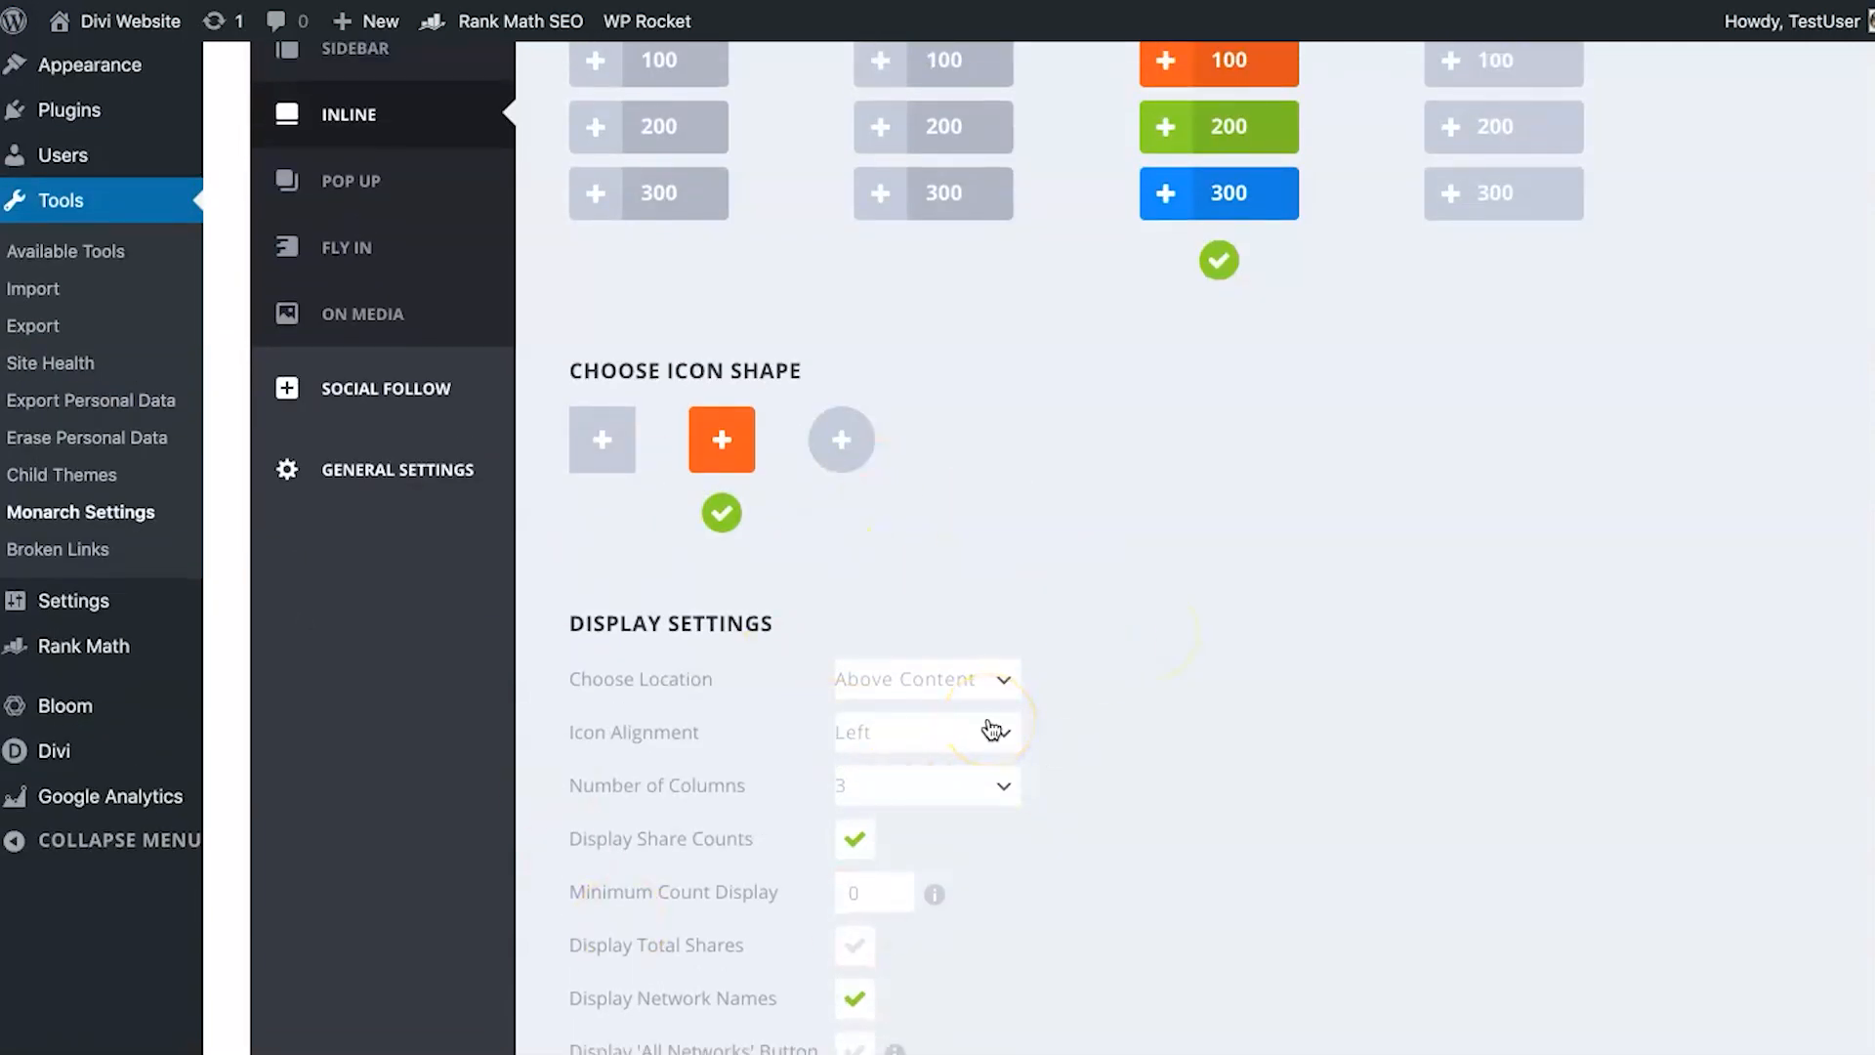
left_click(981, 679)
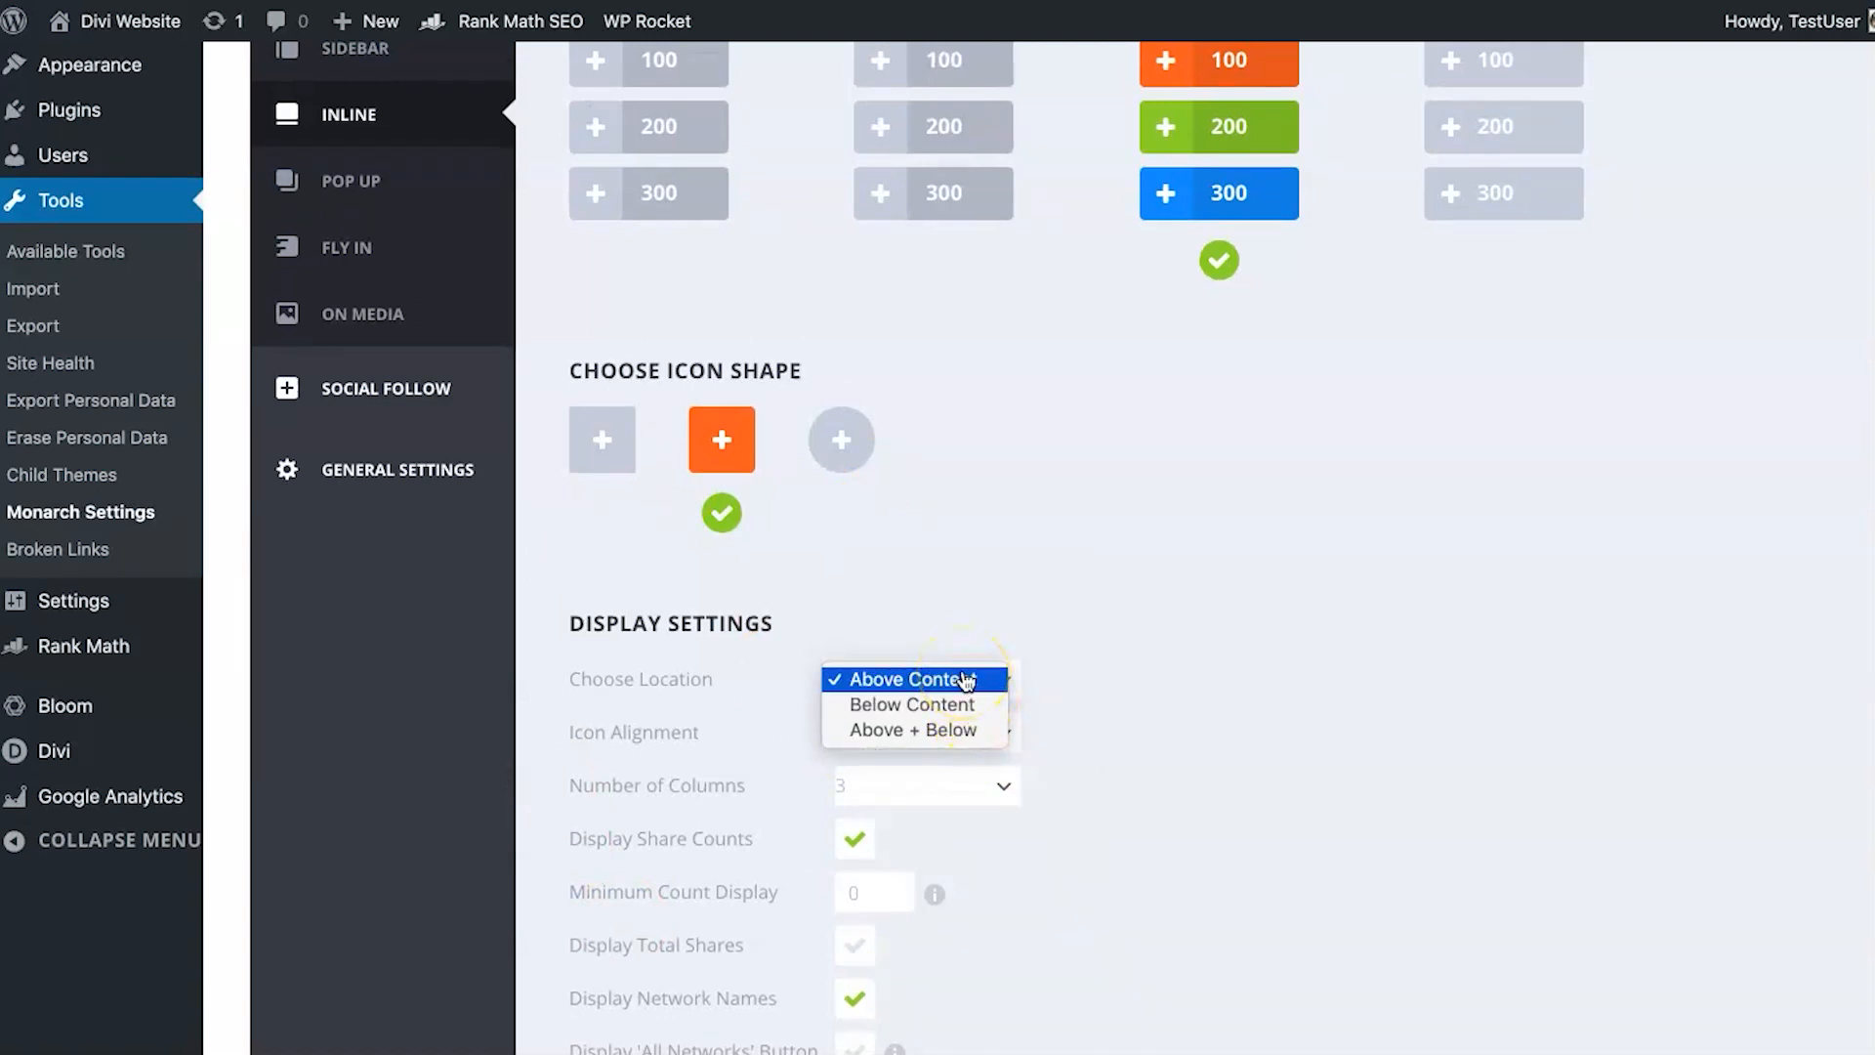
left_click(967, 681)
left_click(964, 674)
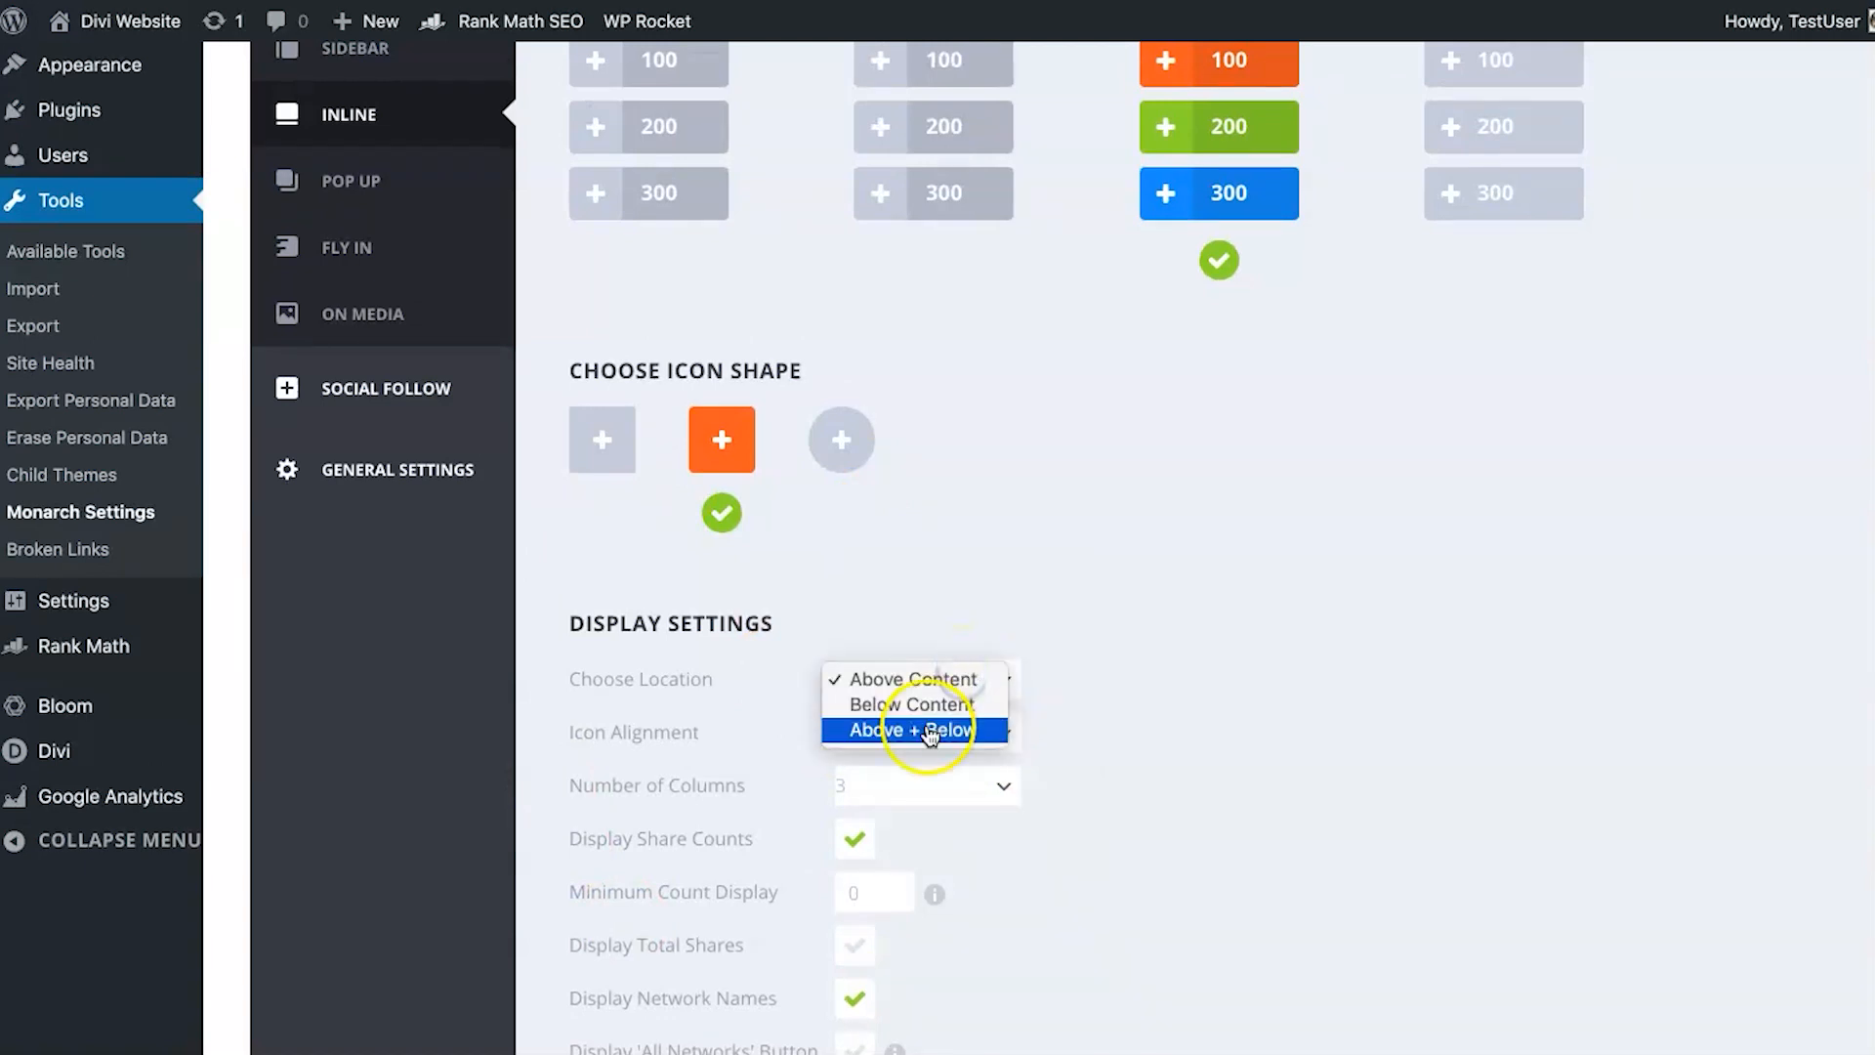
left_click(927, 681)
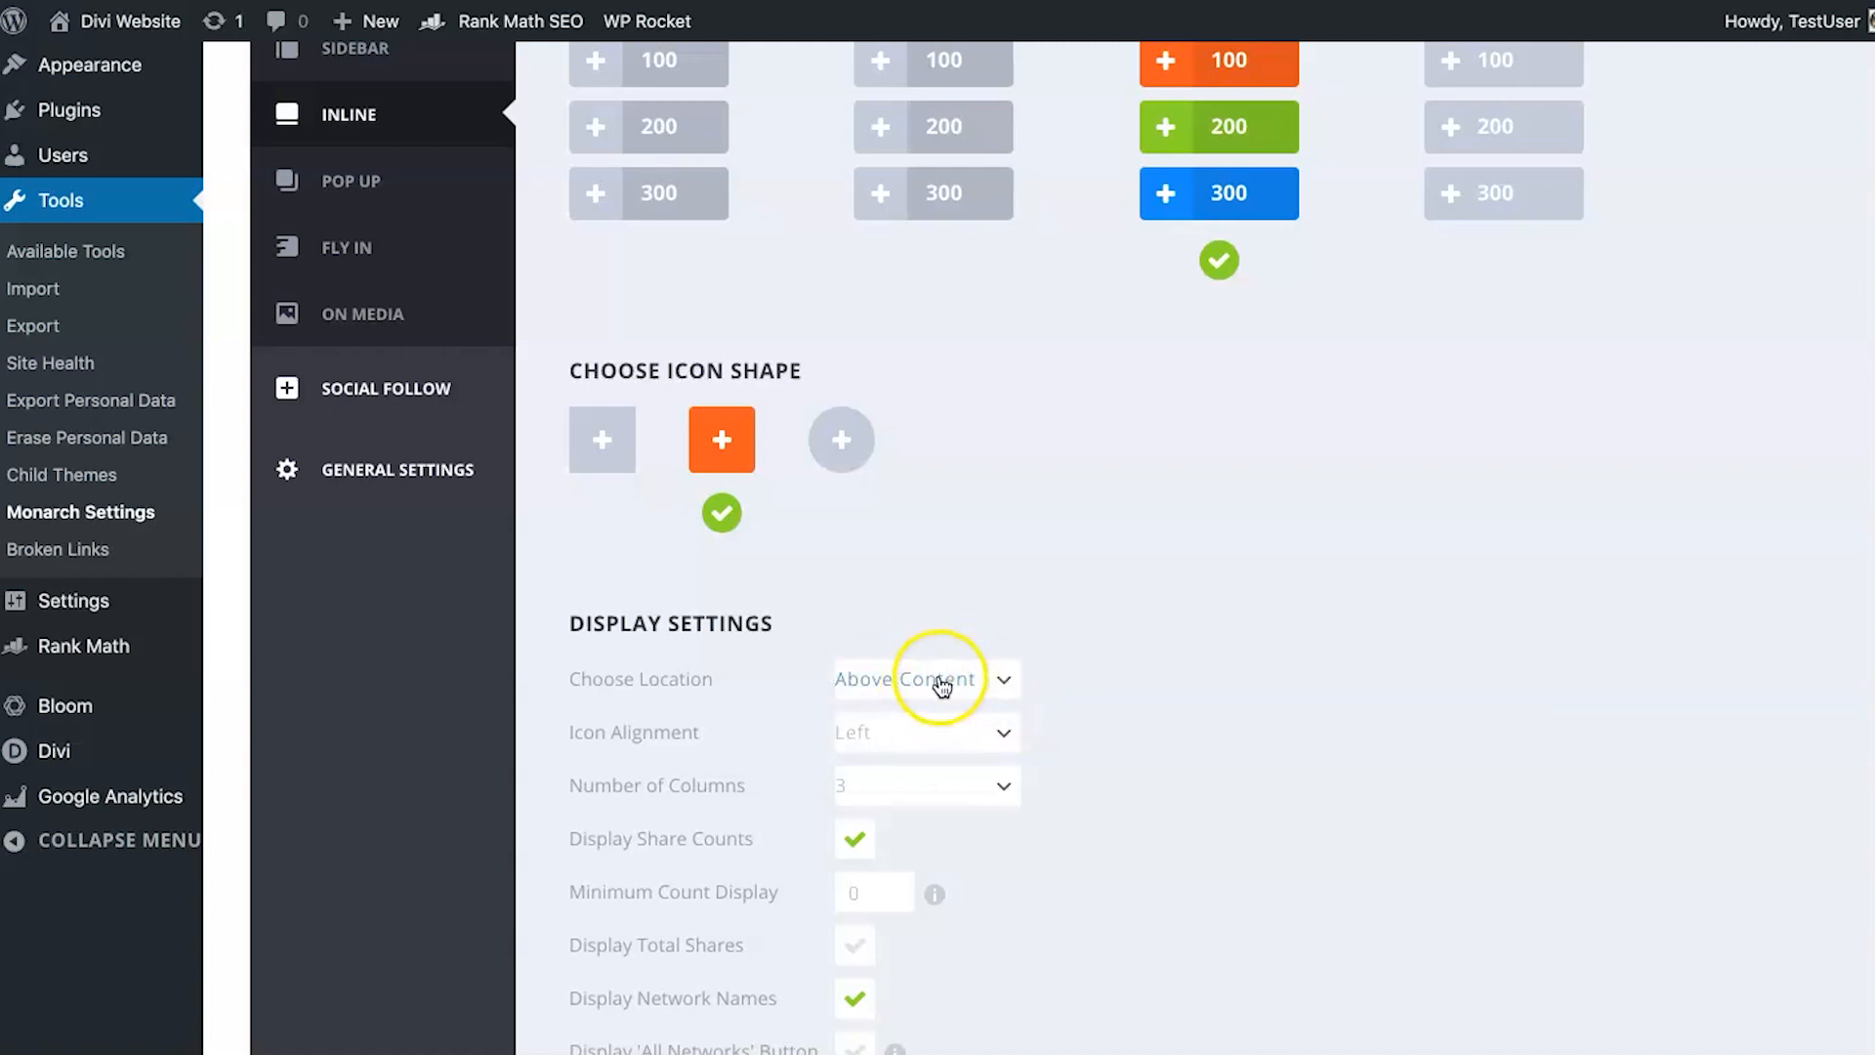
scroll(950, 691, "down", 3)
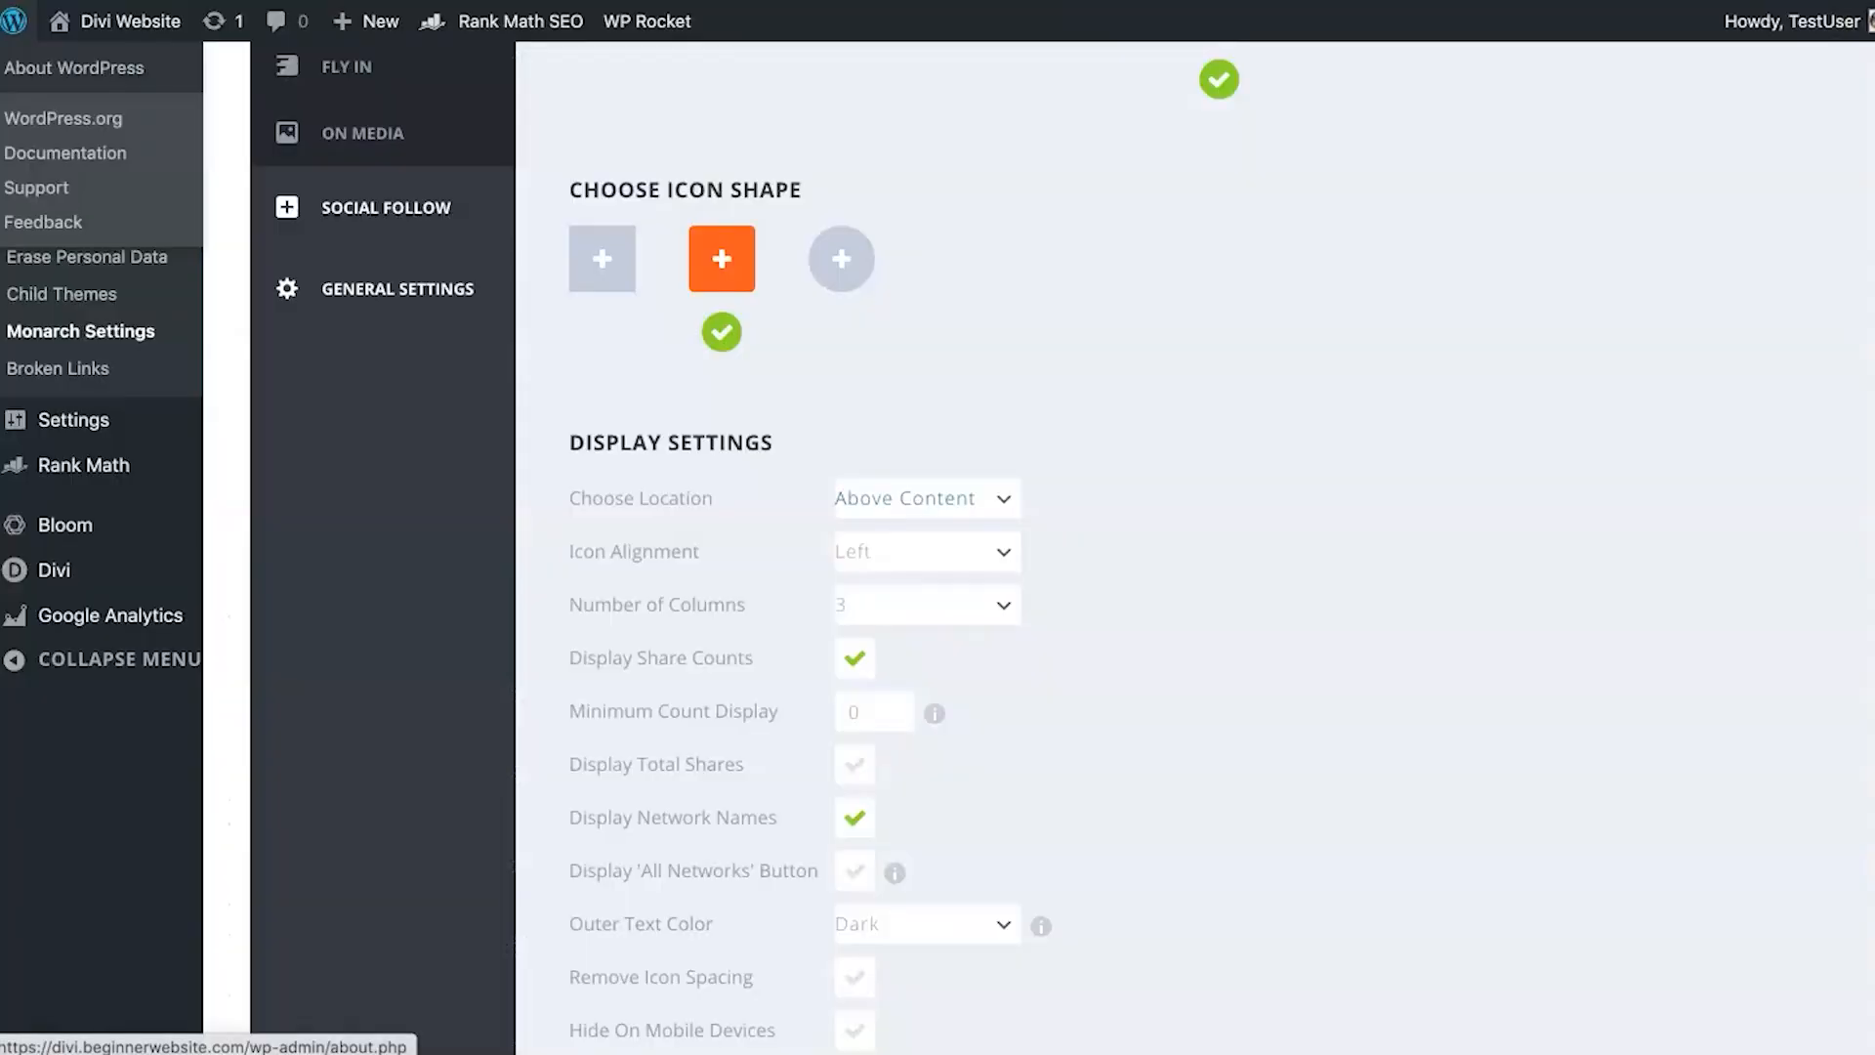
Keep the inline share icons aligned Left, set the number of columns to 4 and save the changes
left_click(962, 547)
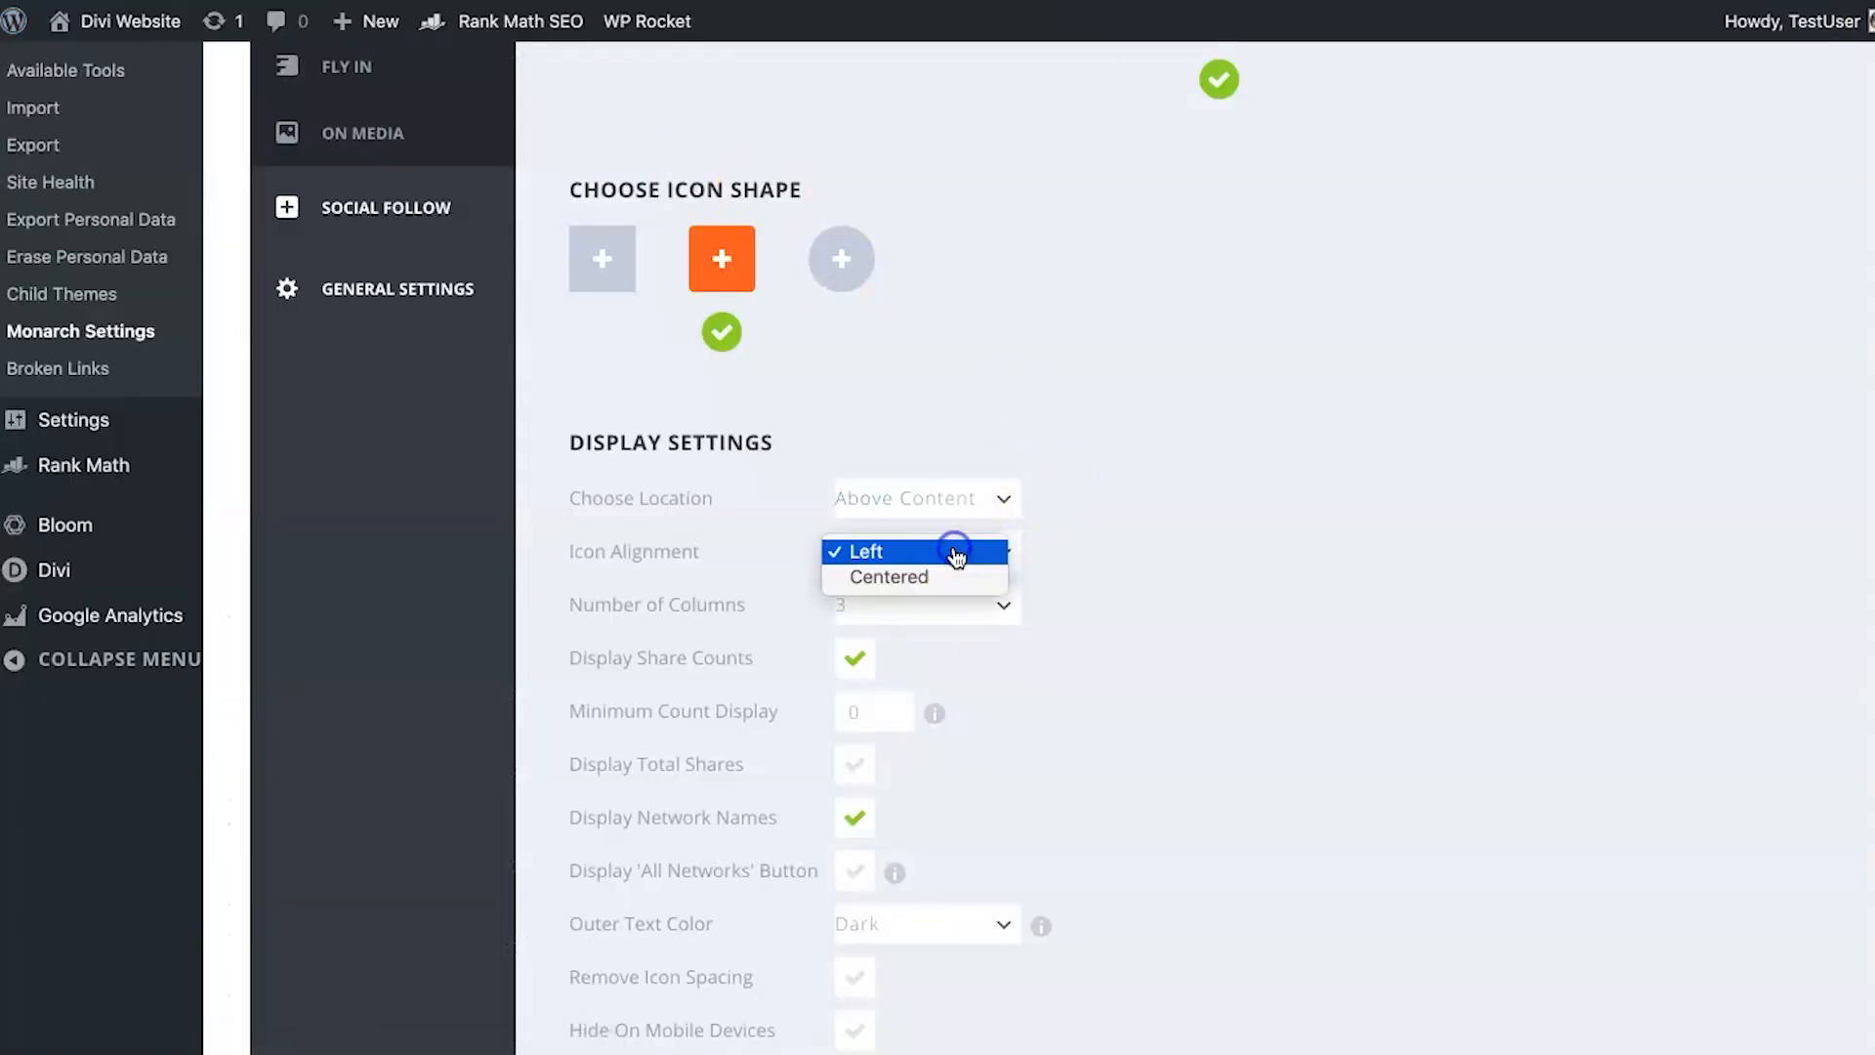
left_click(963, 547)
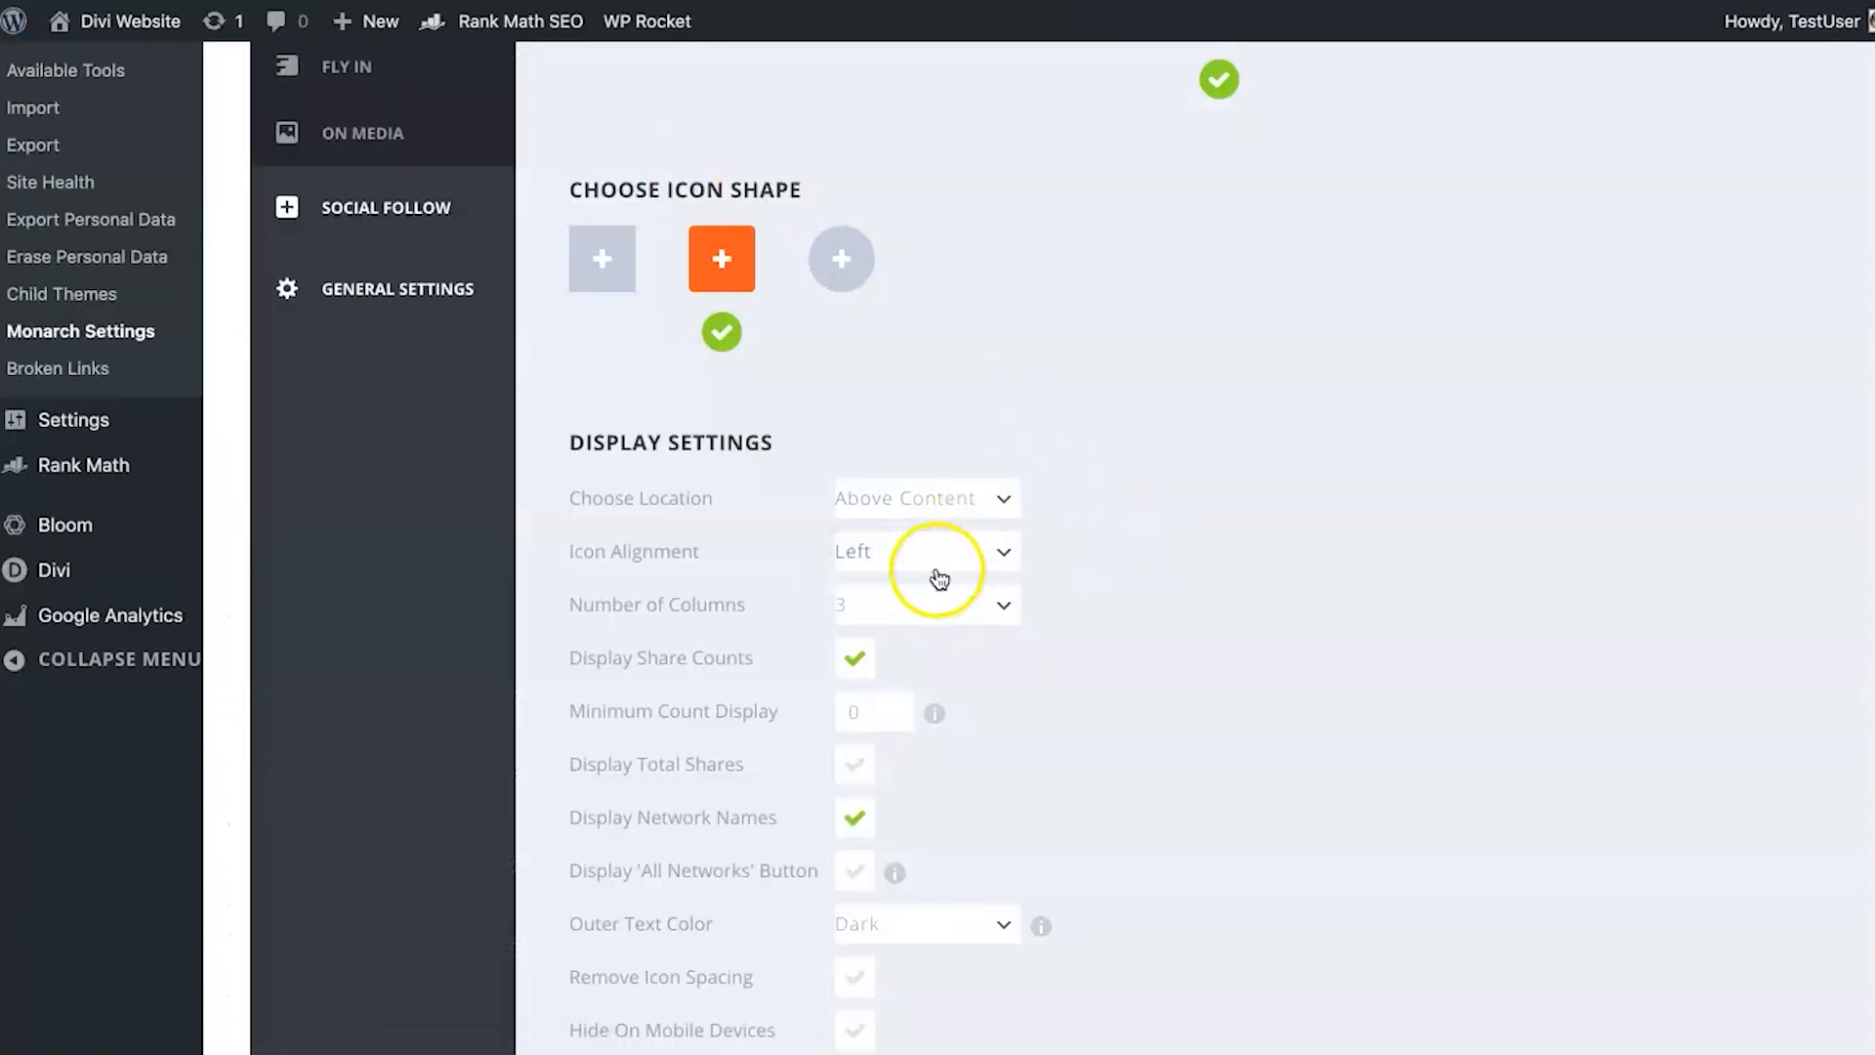
left_click(893, 613)
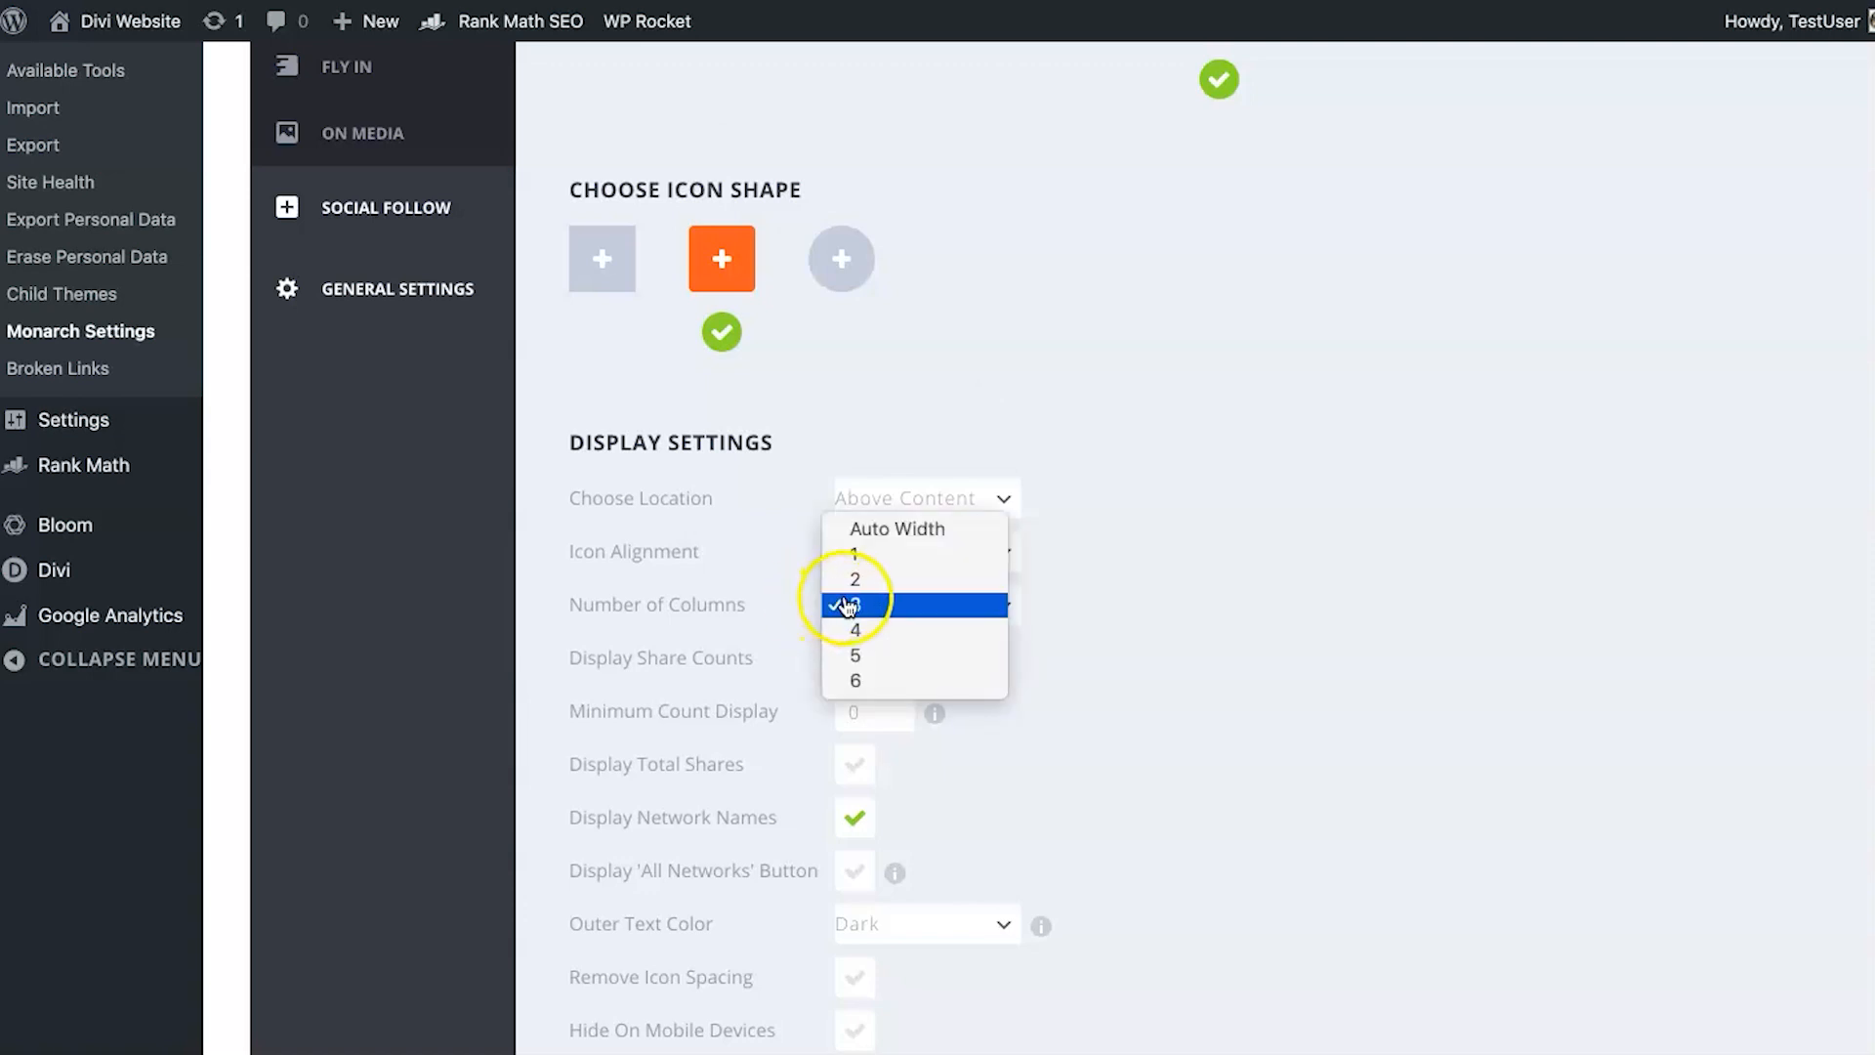
left_click(847, 630)
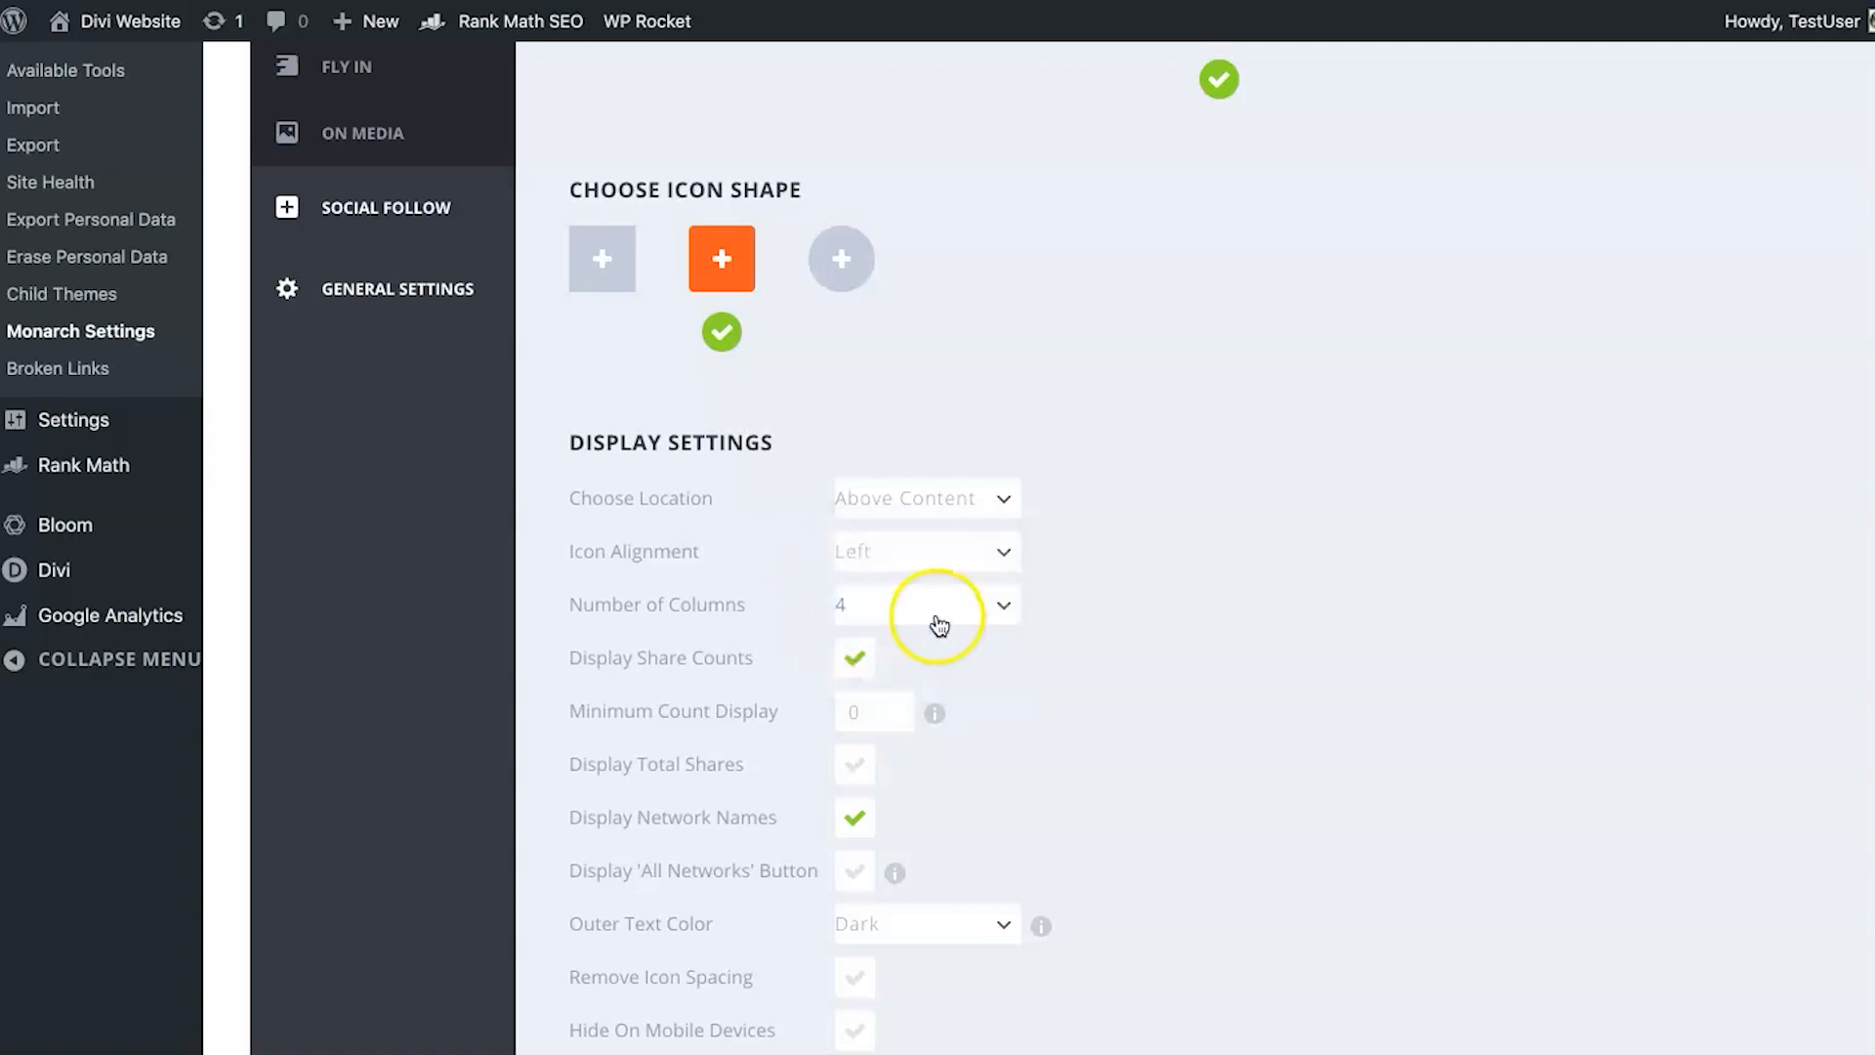
scroll(874, 612, "down", 10)
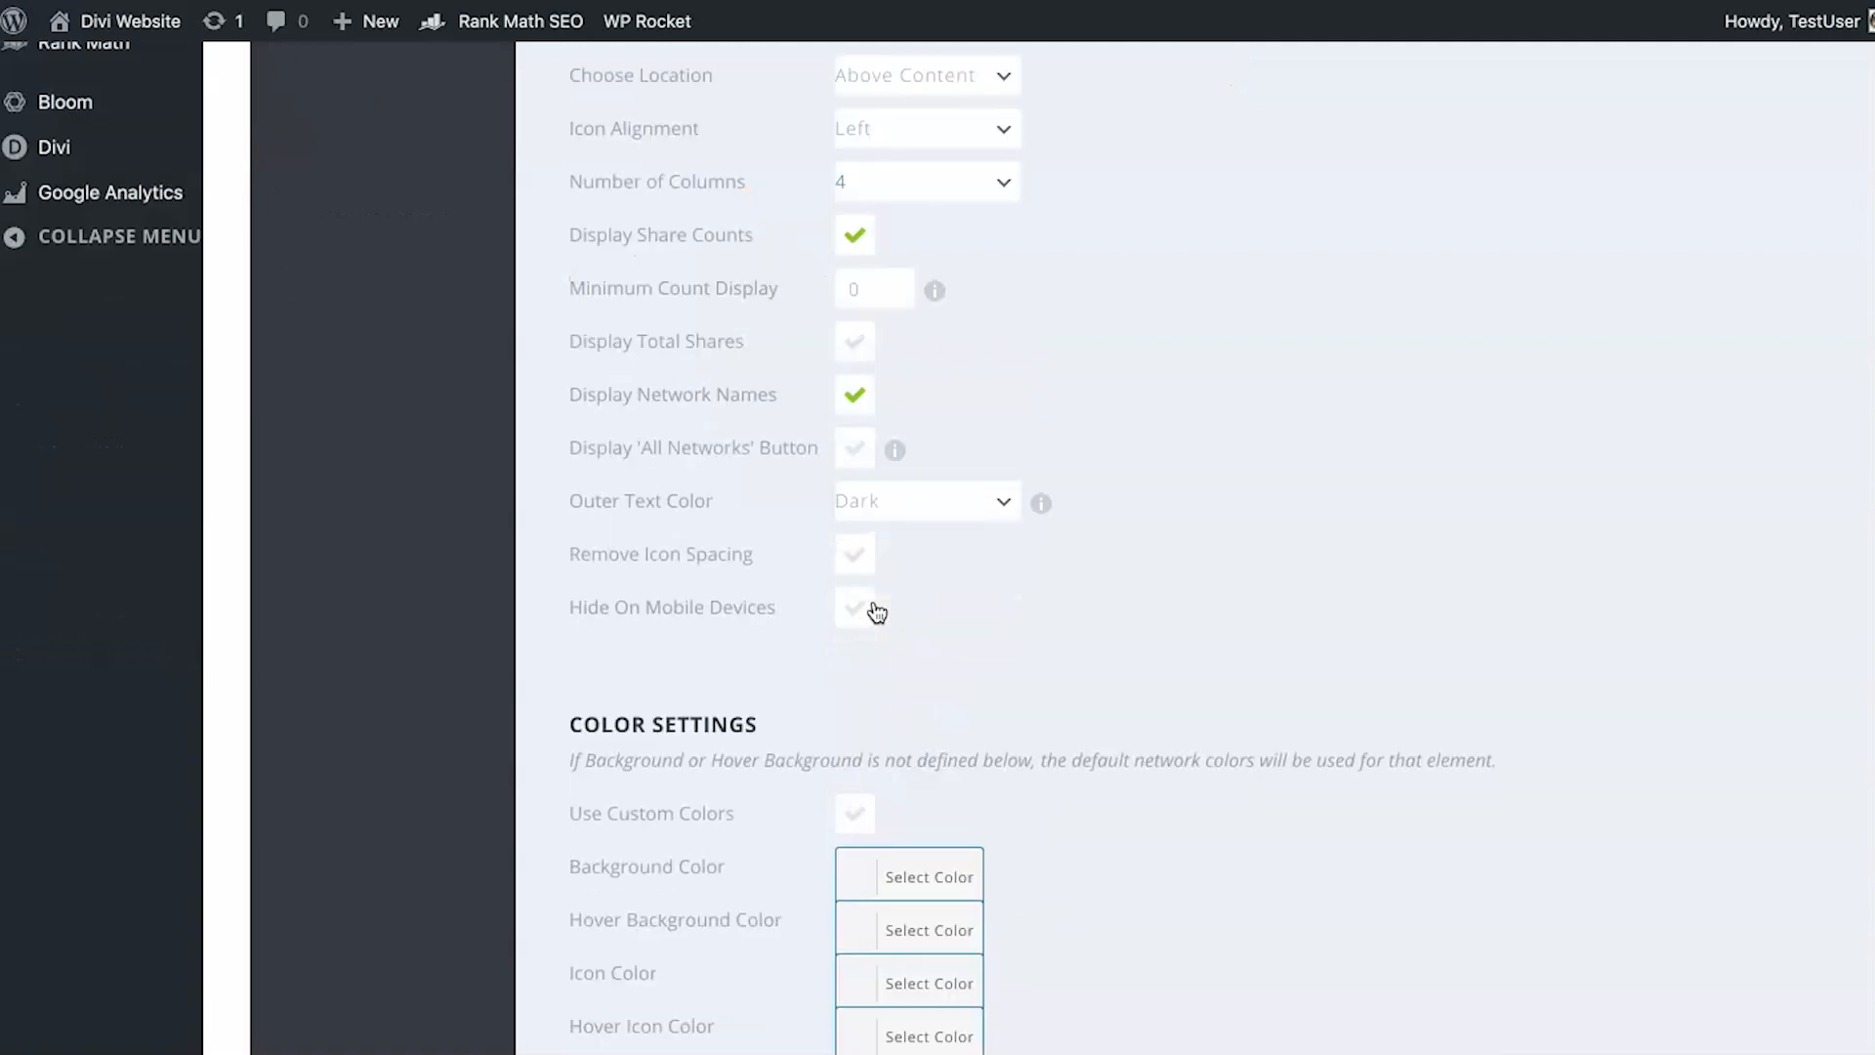
left_click(683, 703)
scroll(782, 703, "up", 10)
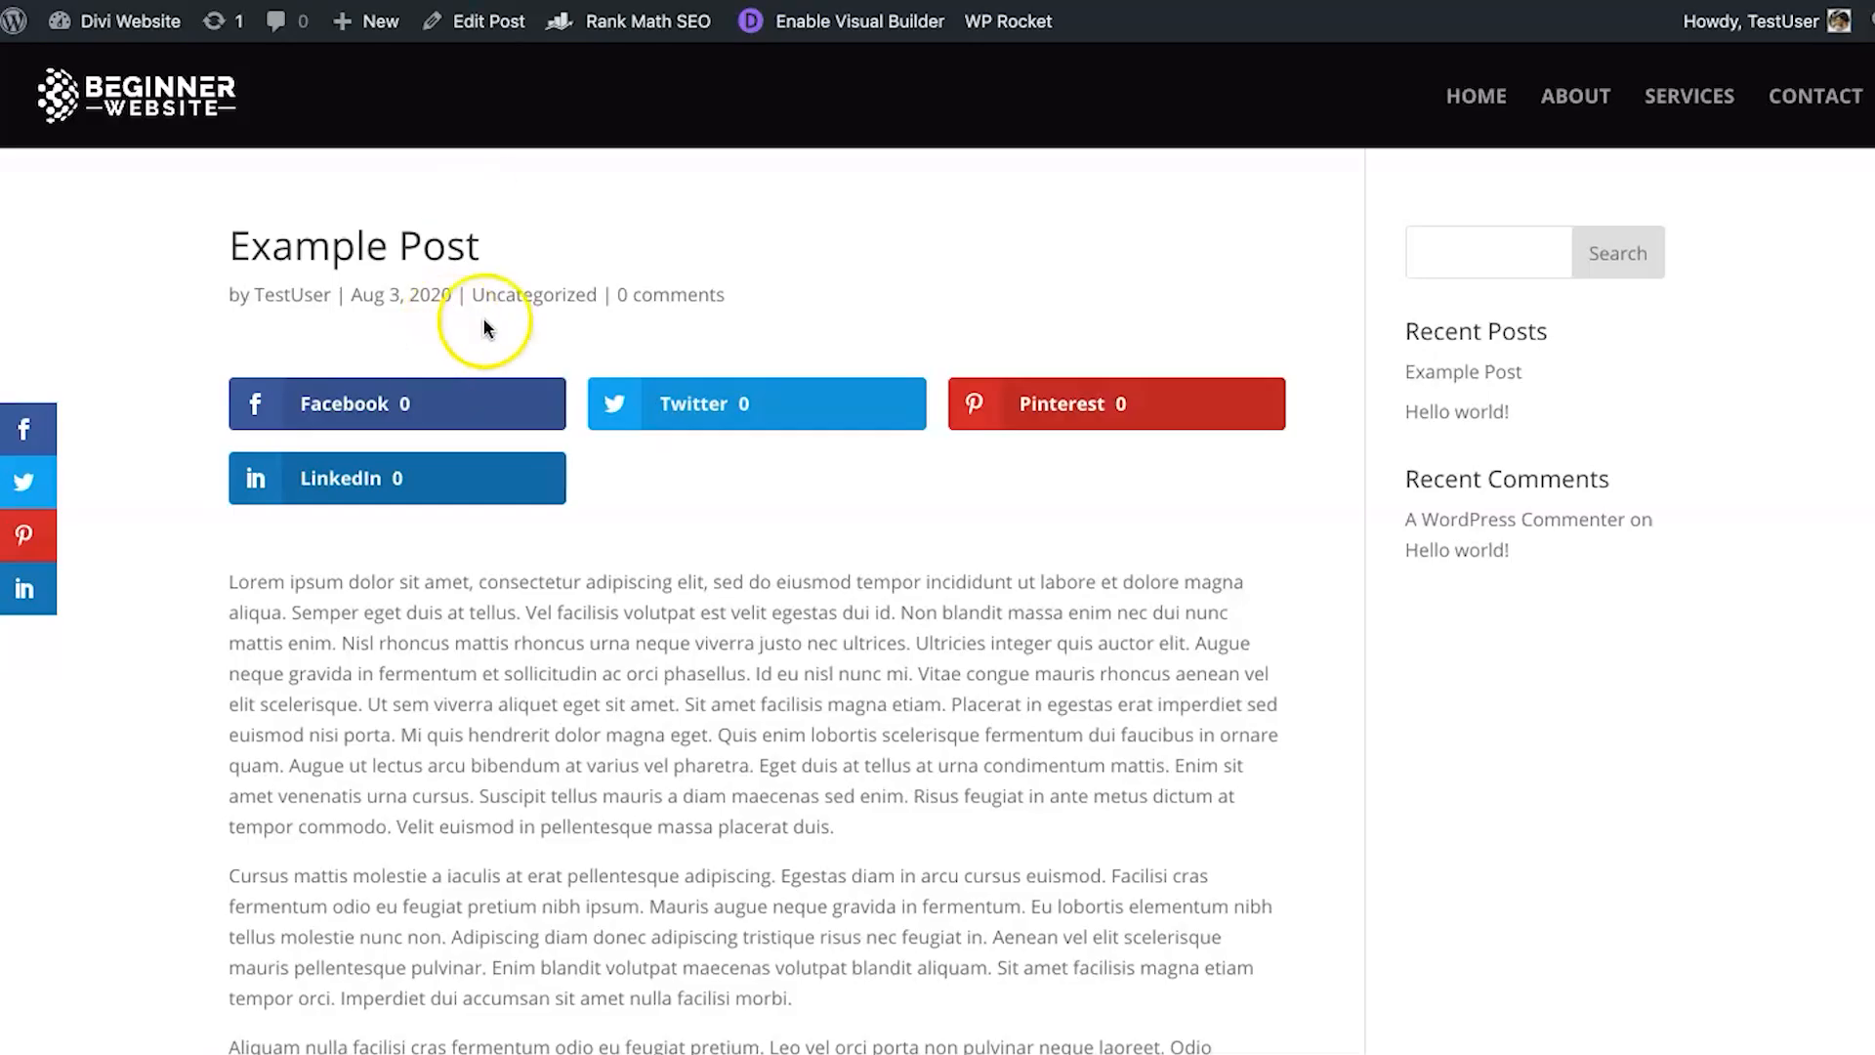
Reload Example Post to check the column layout of the inline share icons
right_click(783, 256)
left_click(916, 321)
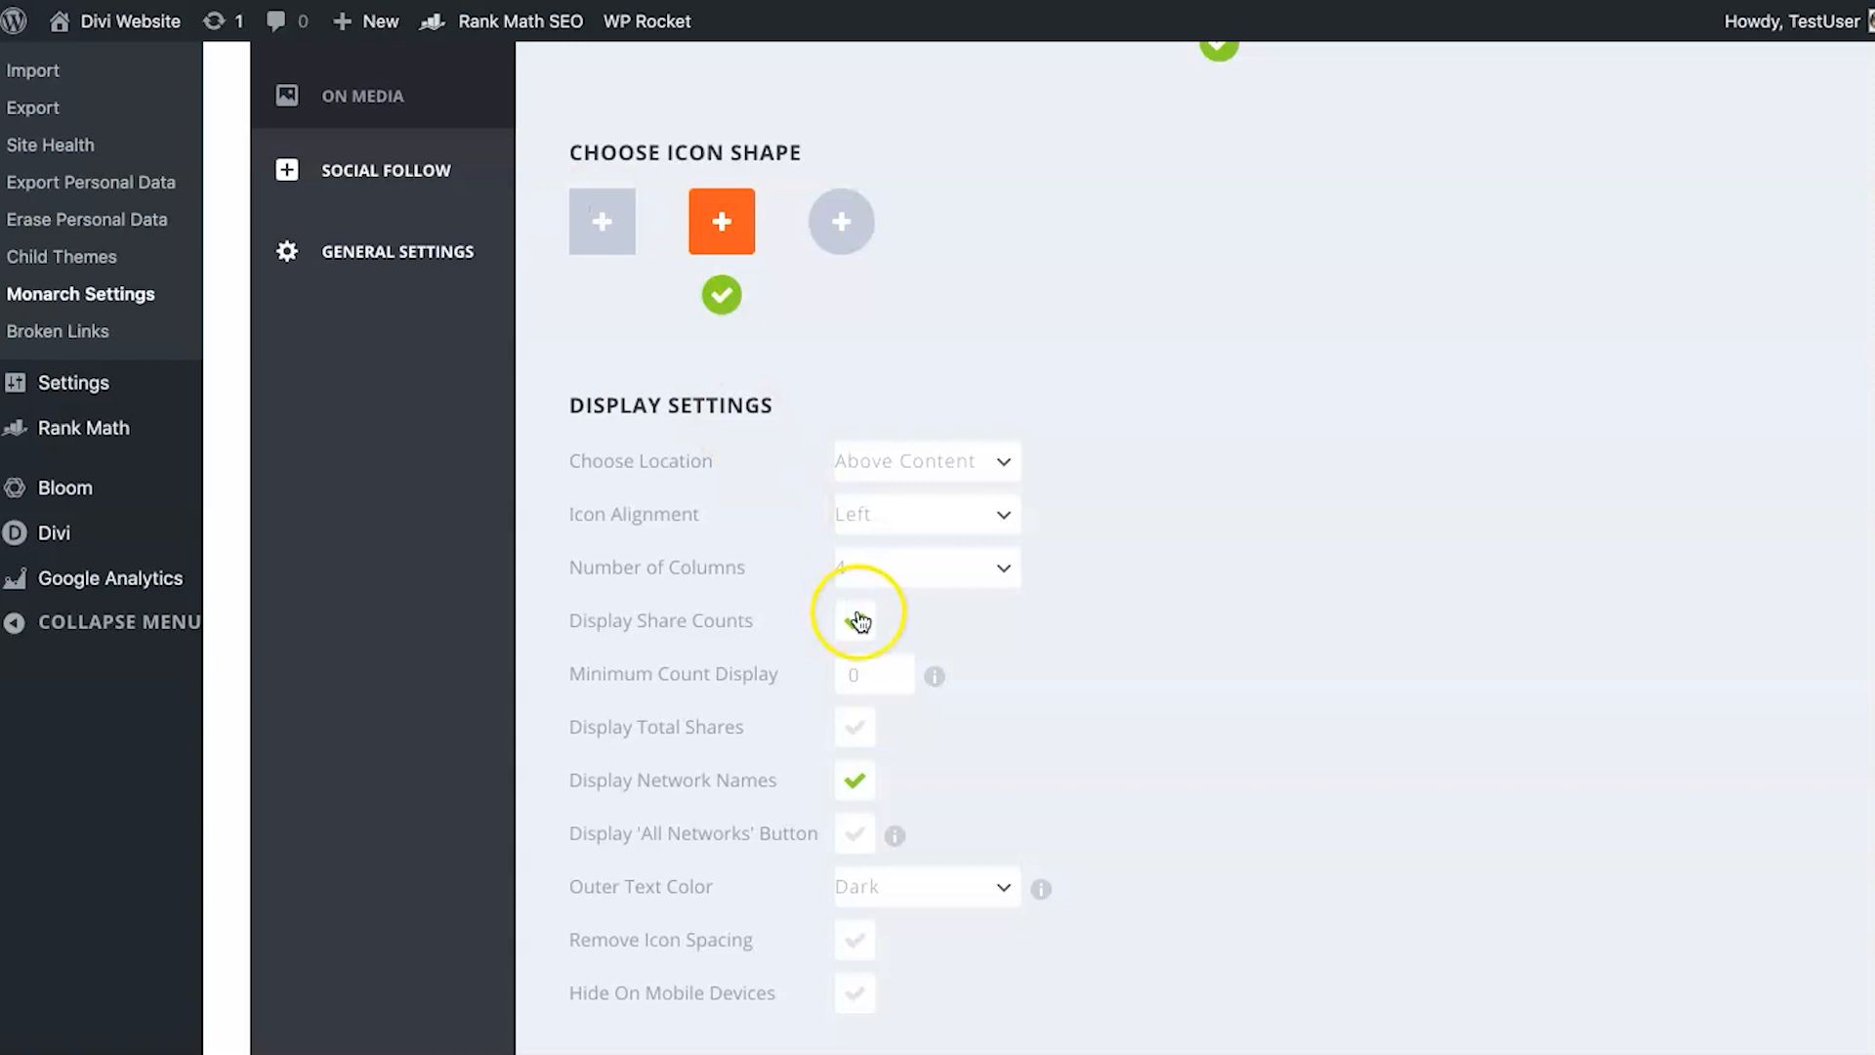
Try Display Total Shares for the inline share icons: enable it, save the changes and reload Example Post
scroll(859, 621, "down", 3)
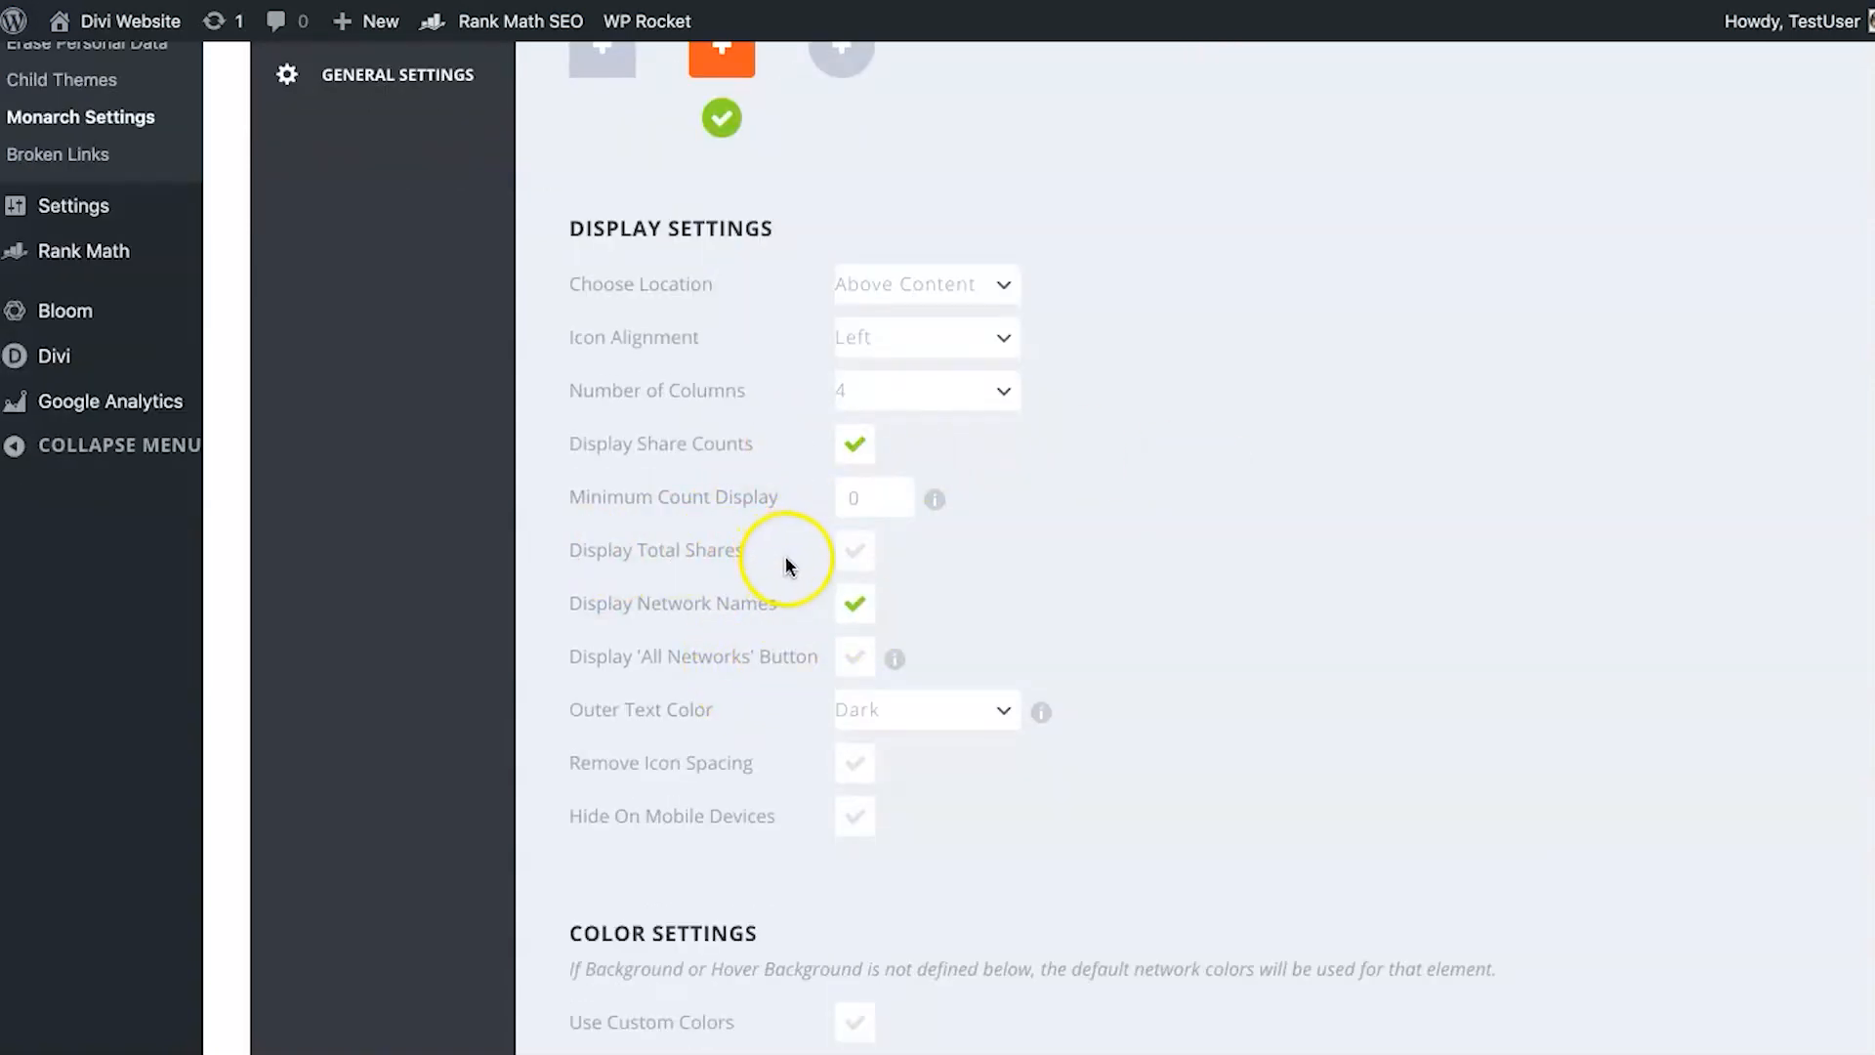
scroll(844, 672, "down", 15)
left_click(678, 683)
scroll(651, 733, "up", 2)
scroll(782, 378, "up", 9)
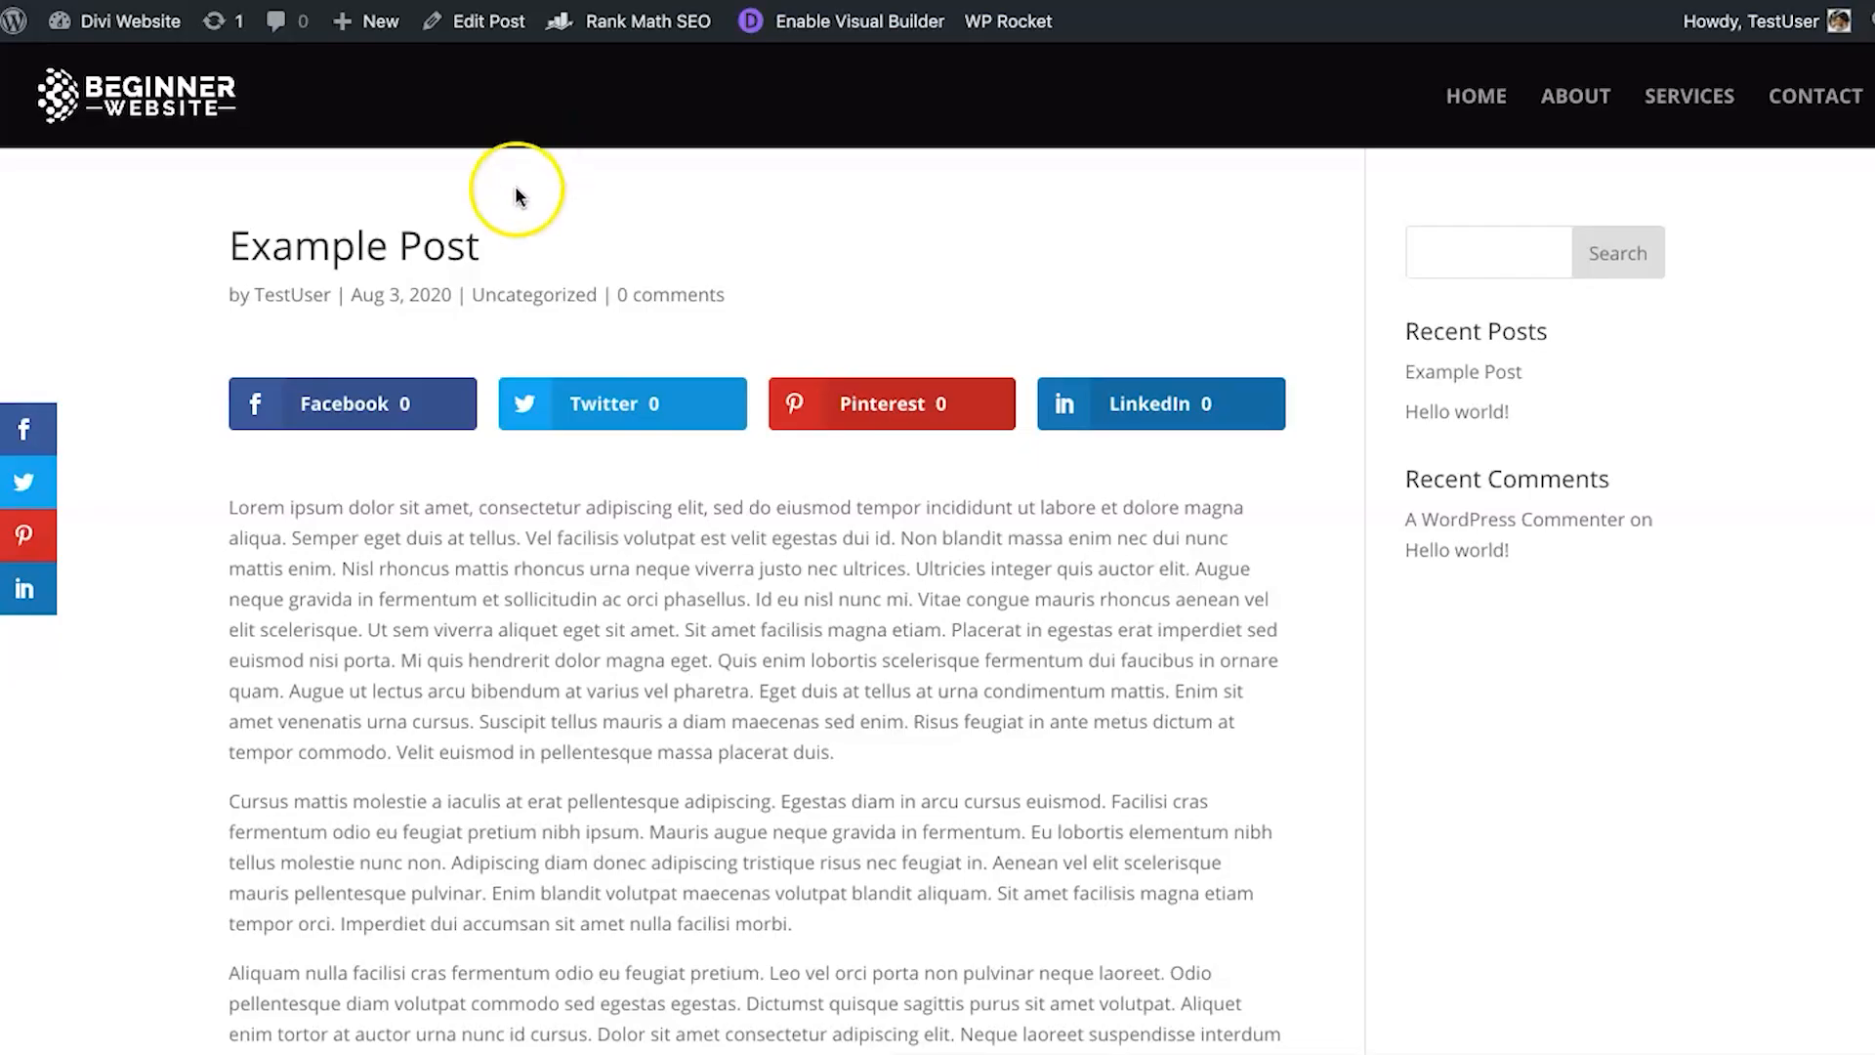
right_click(700, 180)
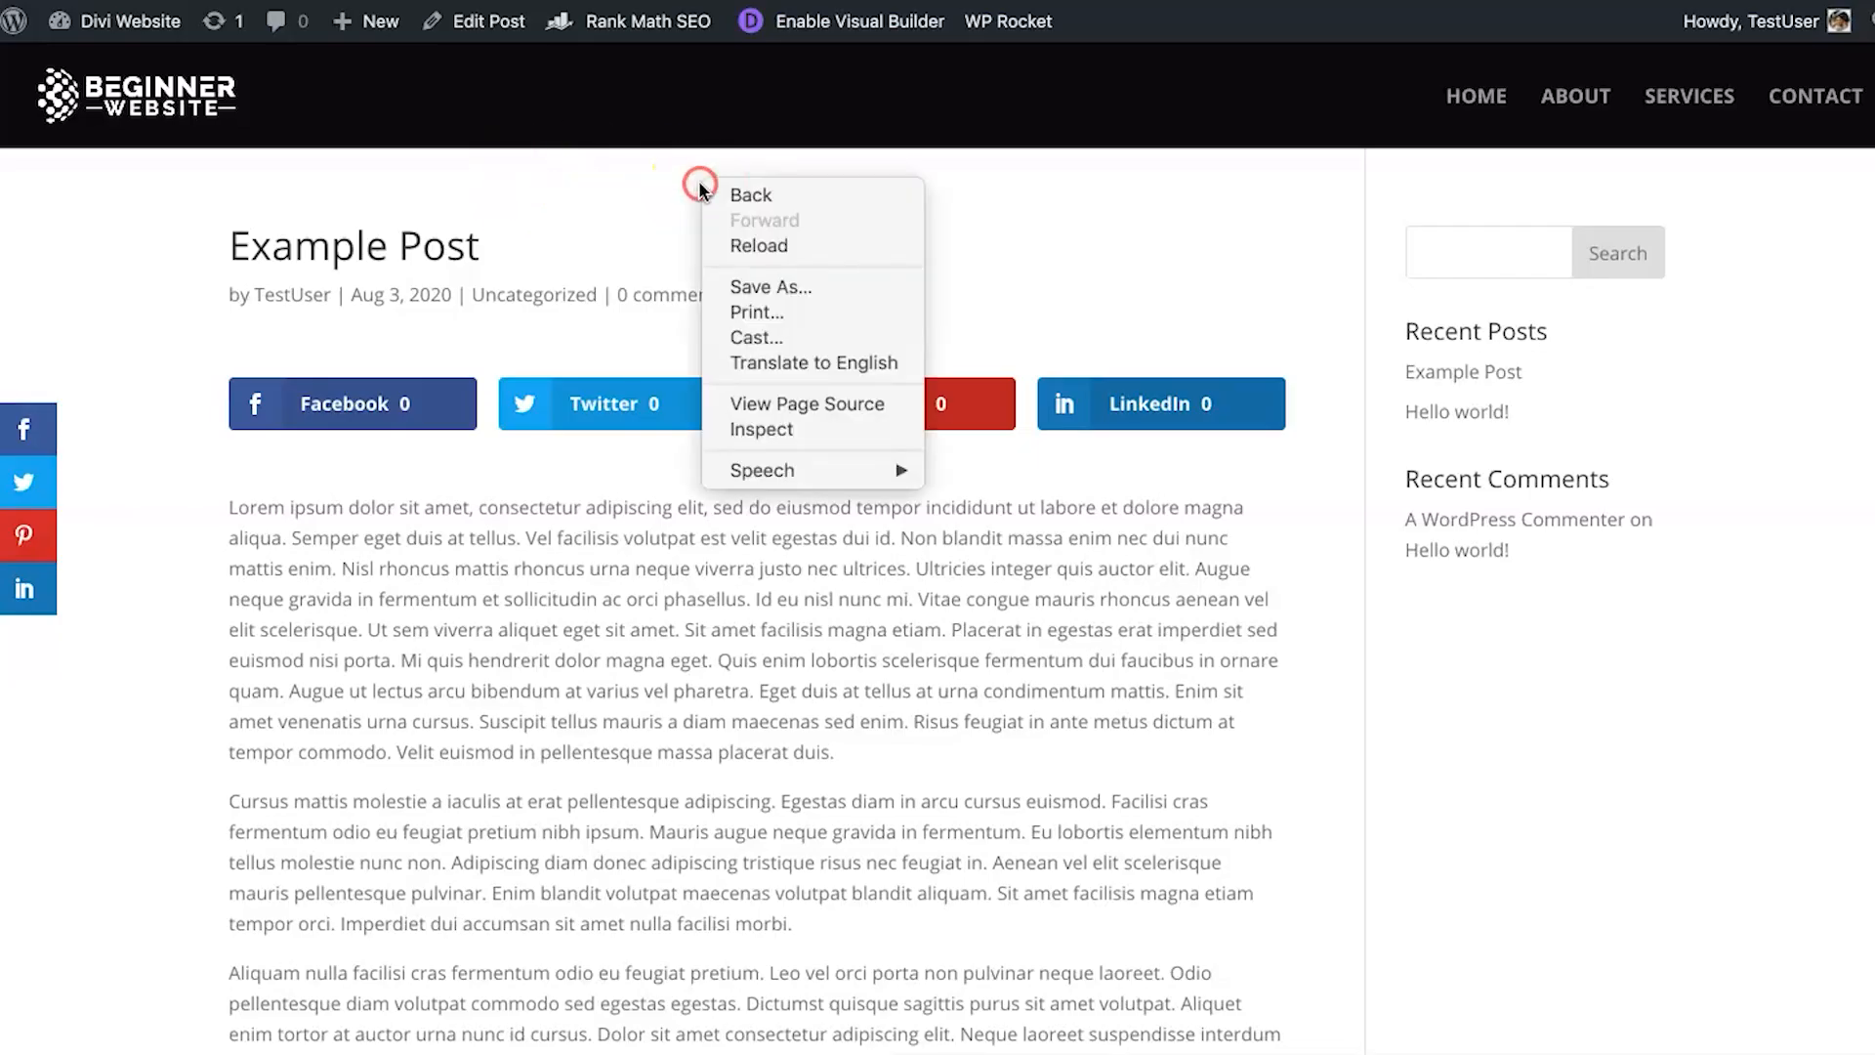
left_click(780, 248)
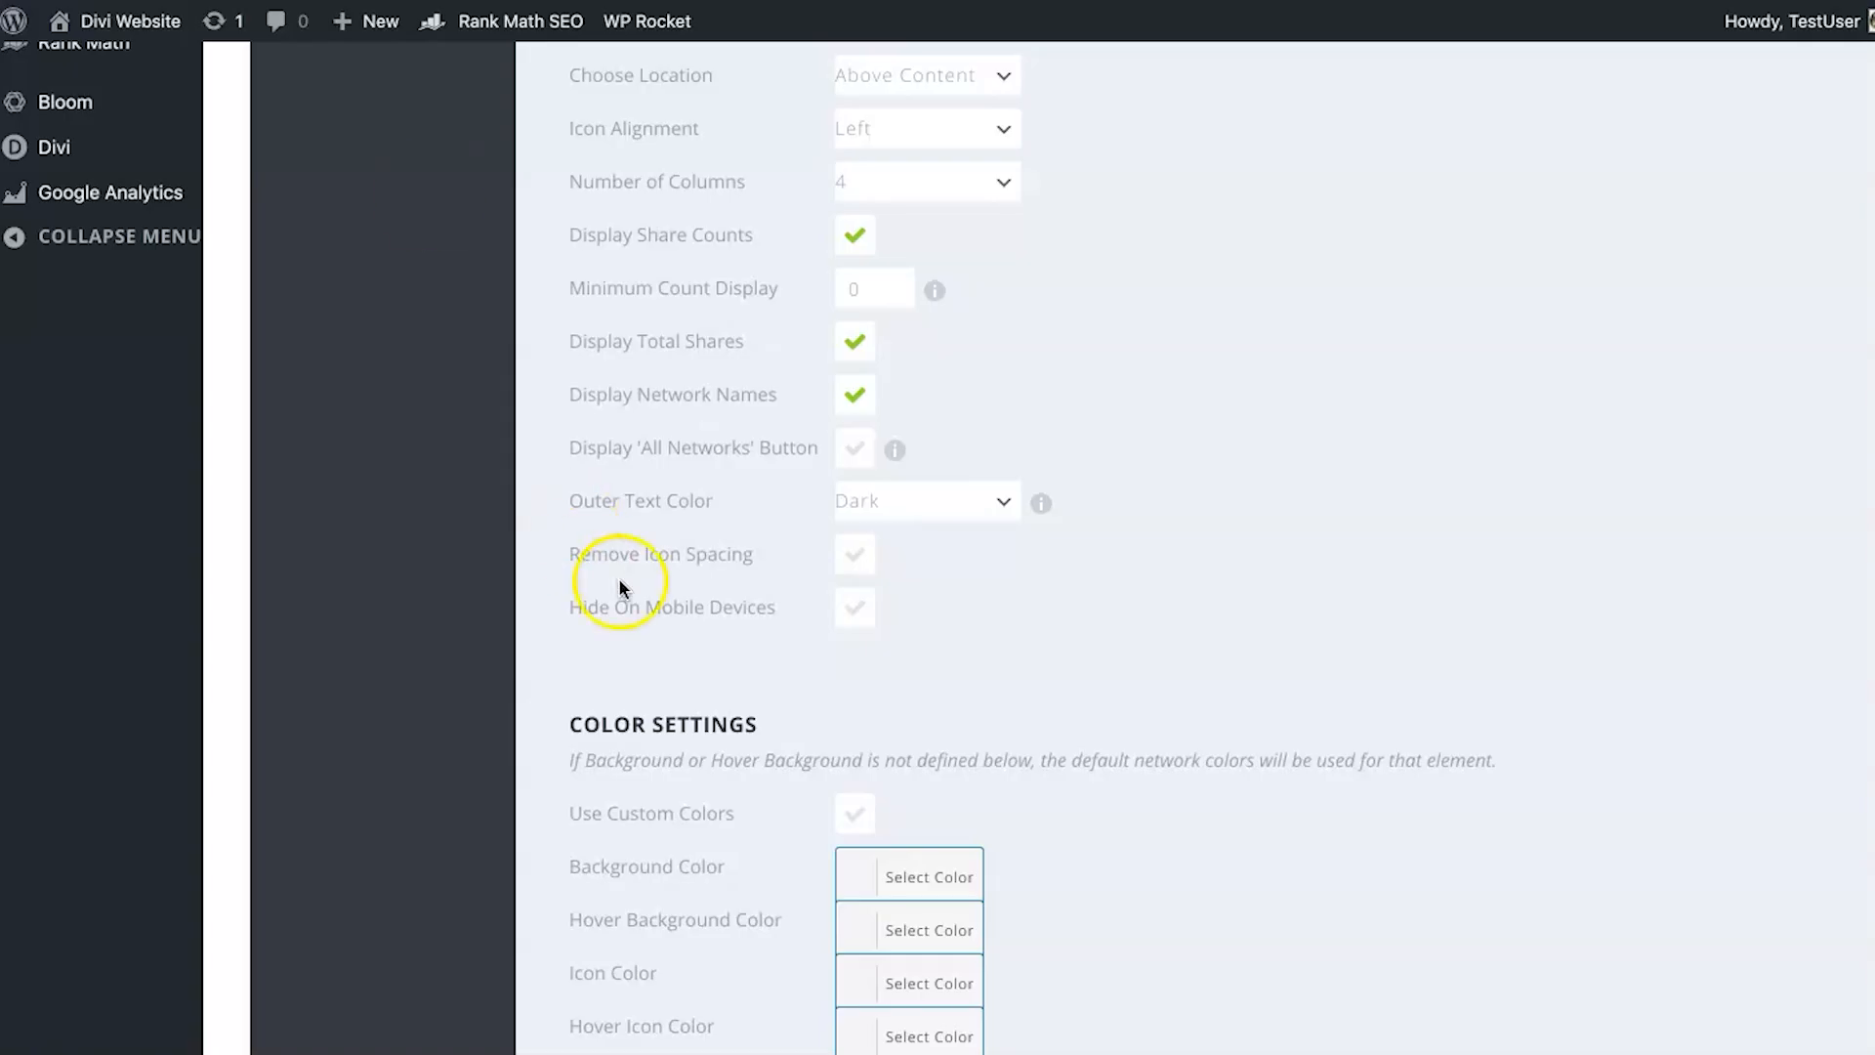
Turn Display Total Shares back off for the inline share icons and save the changes
scroll(908, 547, "down", 5)
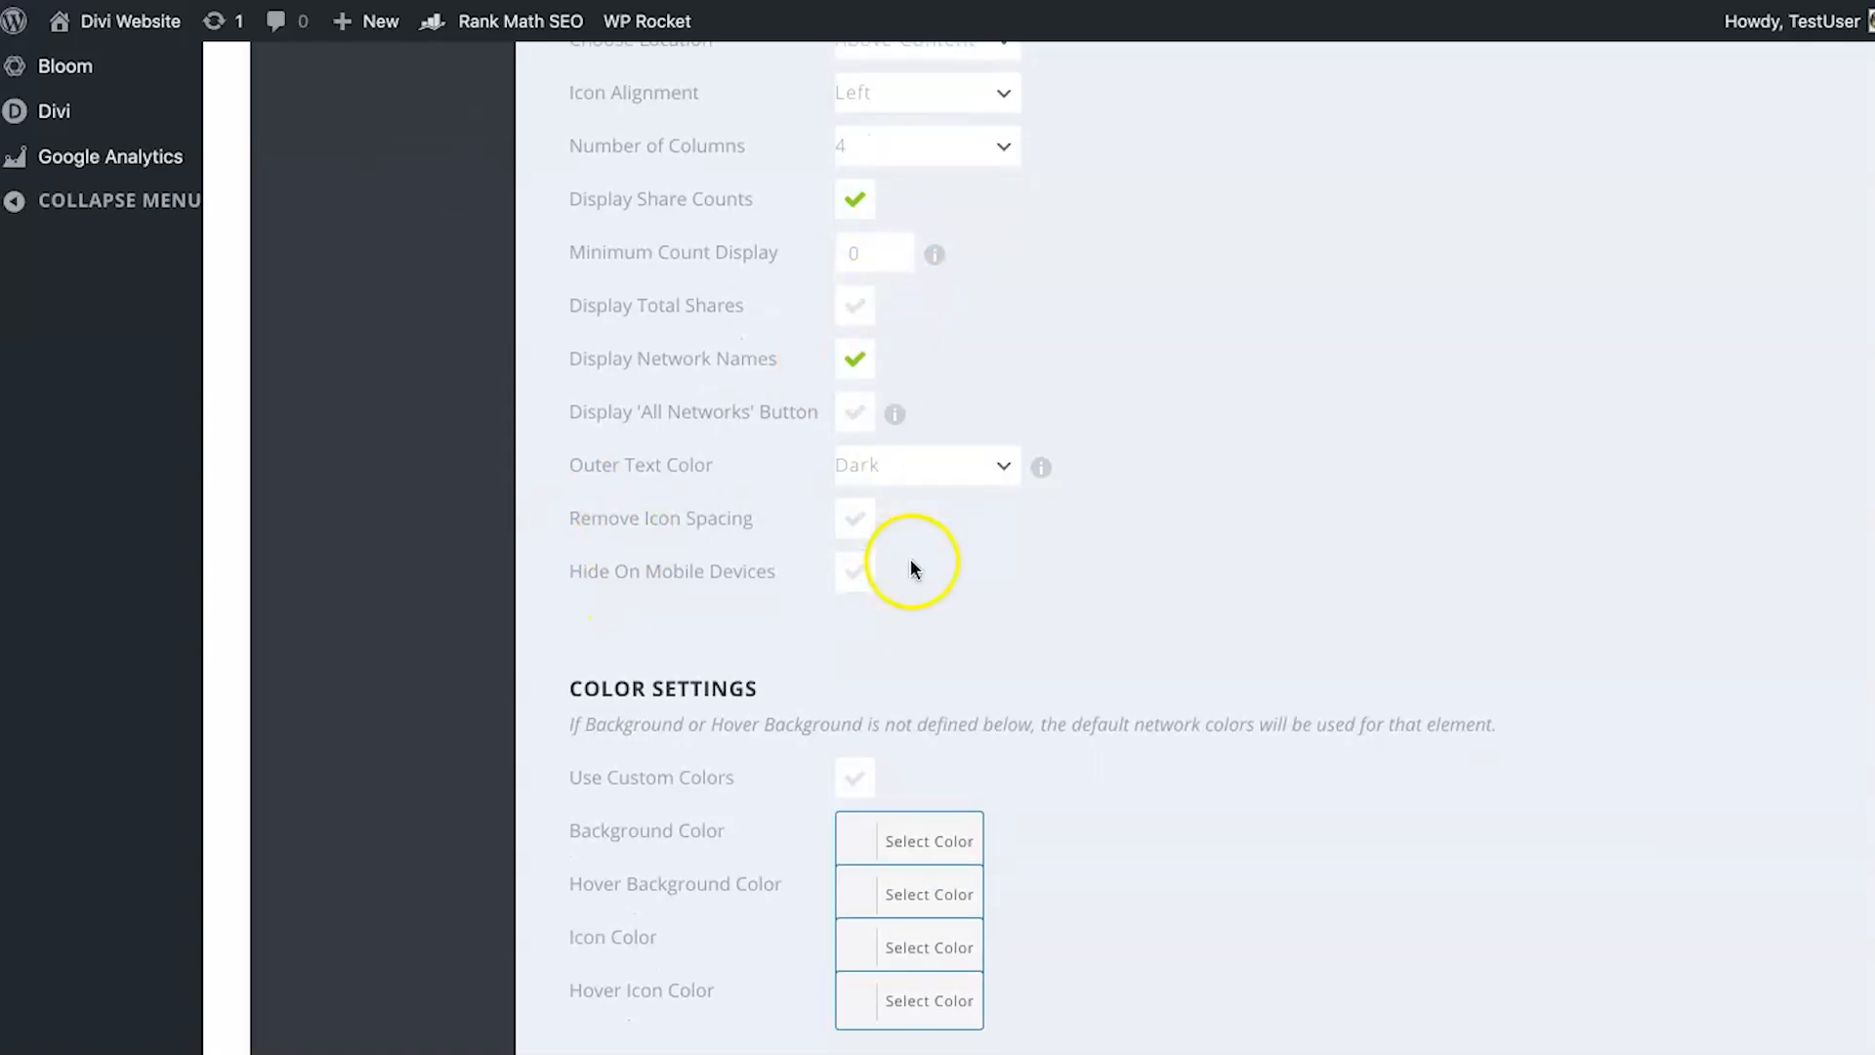
left_click(651, 732)
scroll(655, 737, "up", 2)
scroll(656, 742, "up", 4)
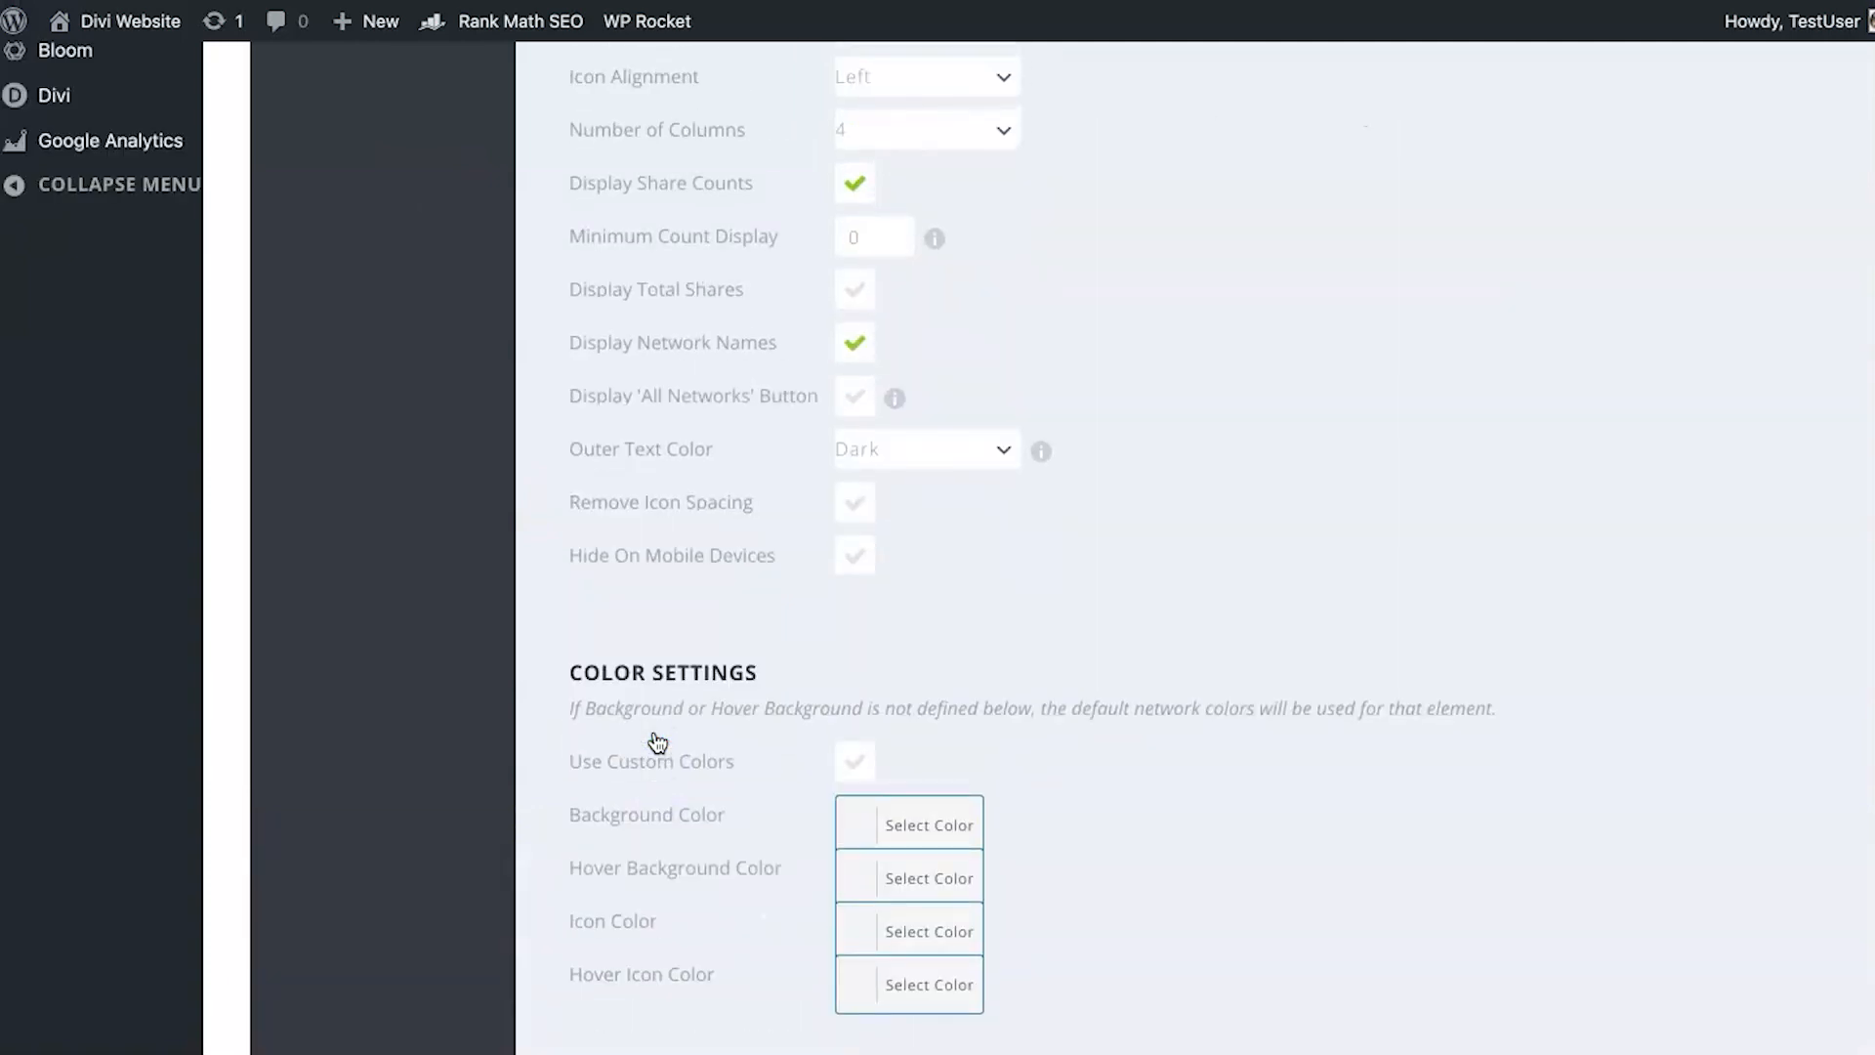
Review the inline icons' remaining display settings, color settings and post type settings
scroll(1101, 497, "up", 2)
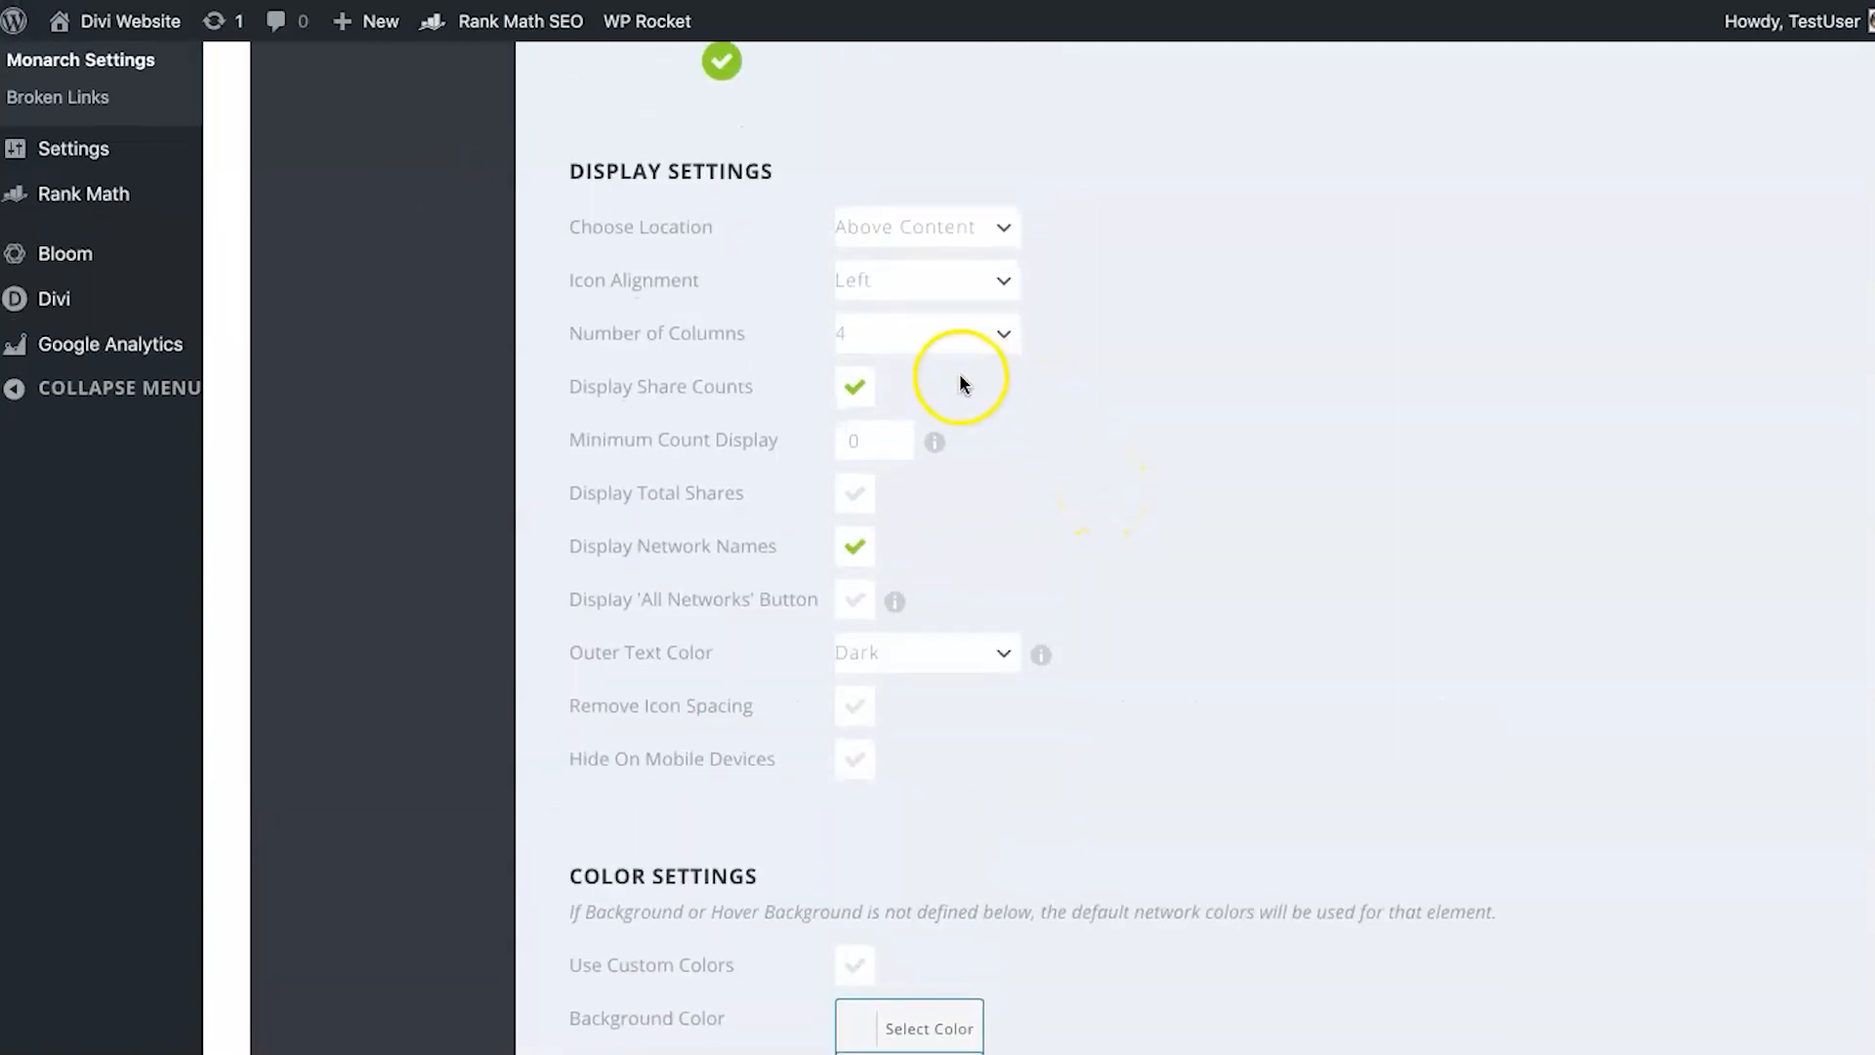
scroll(1119, 559, "down", 2)
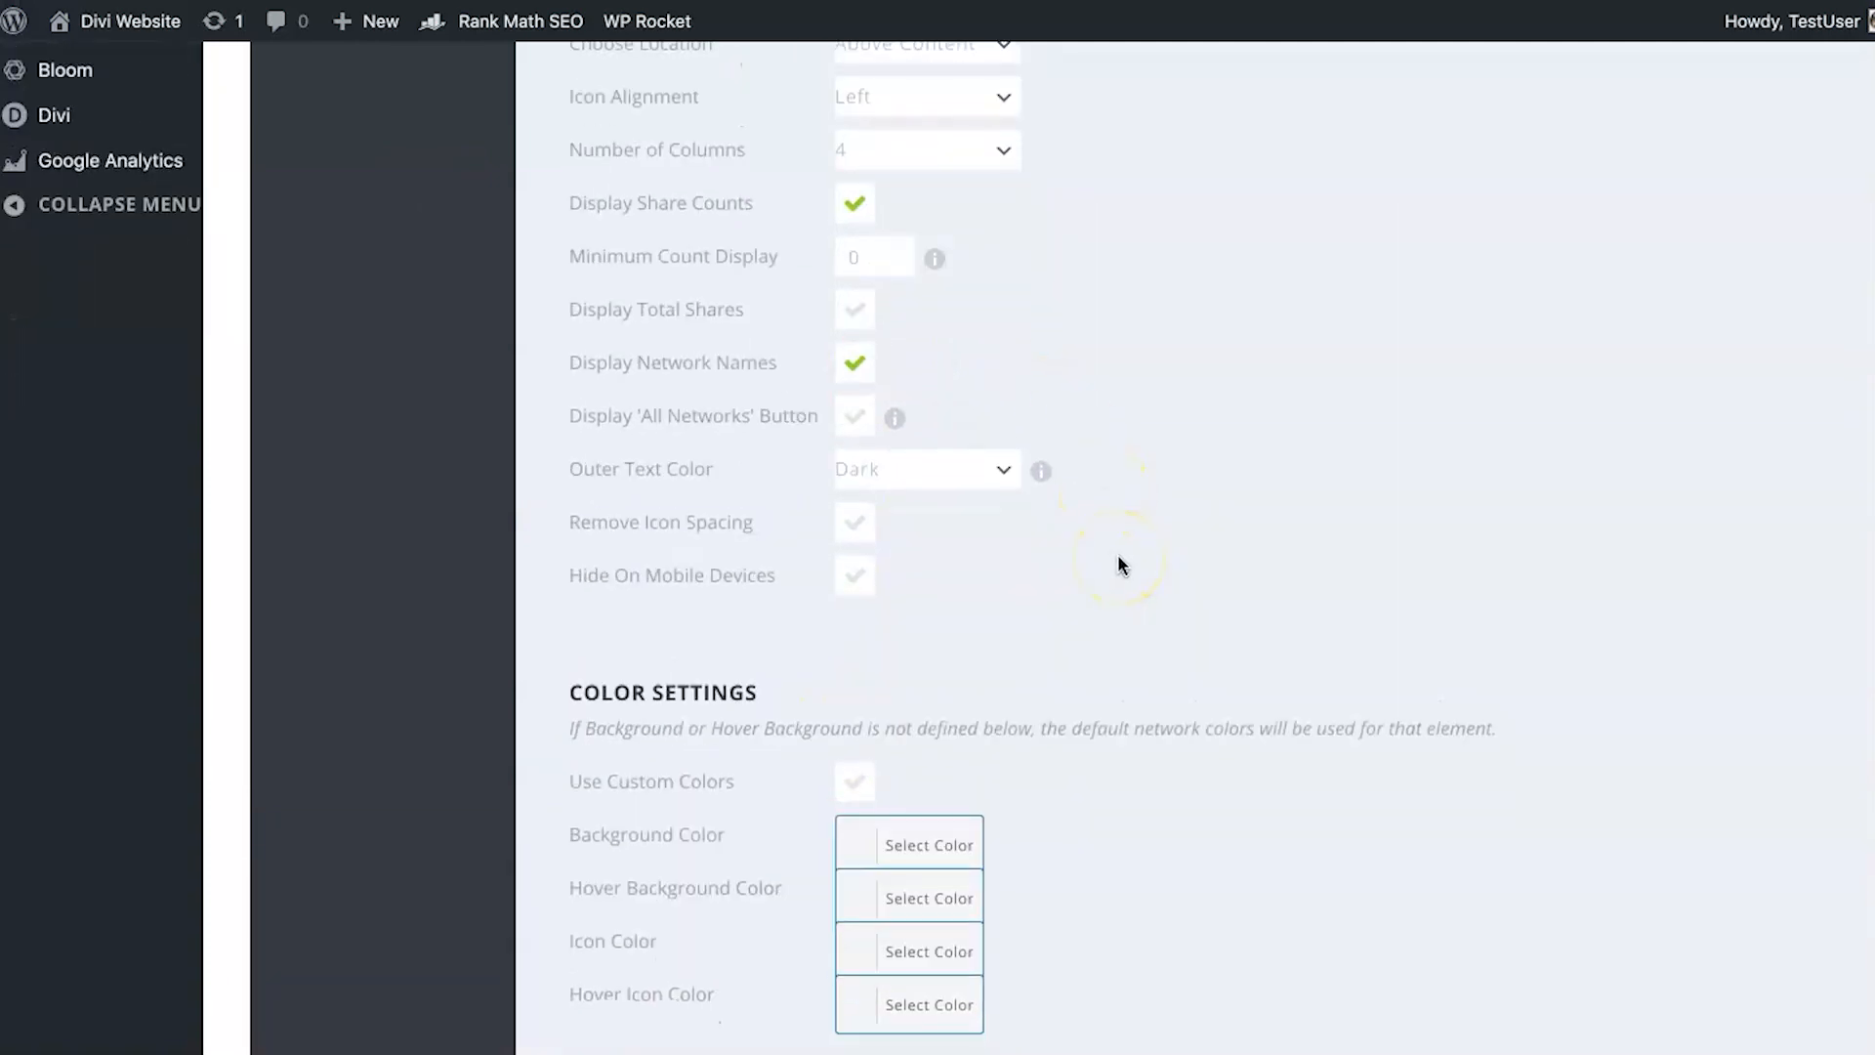
scroll(1121, 563, "down", 2)
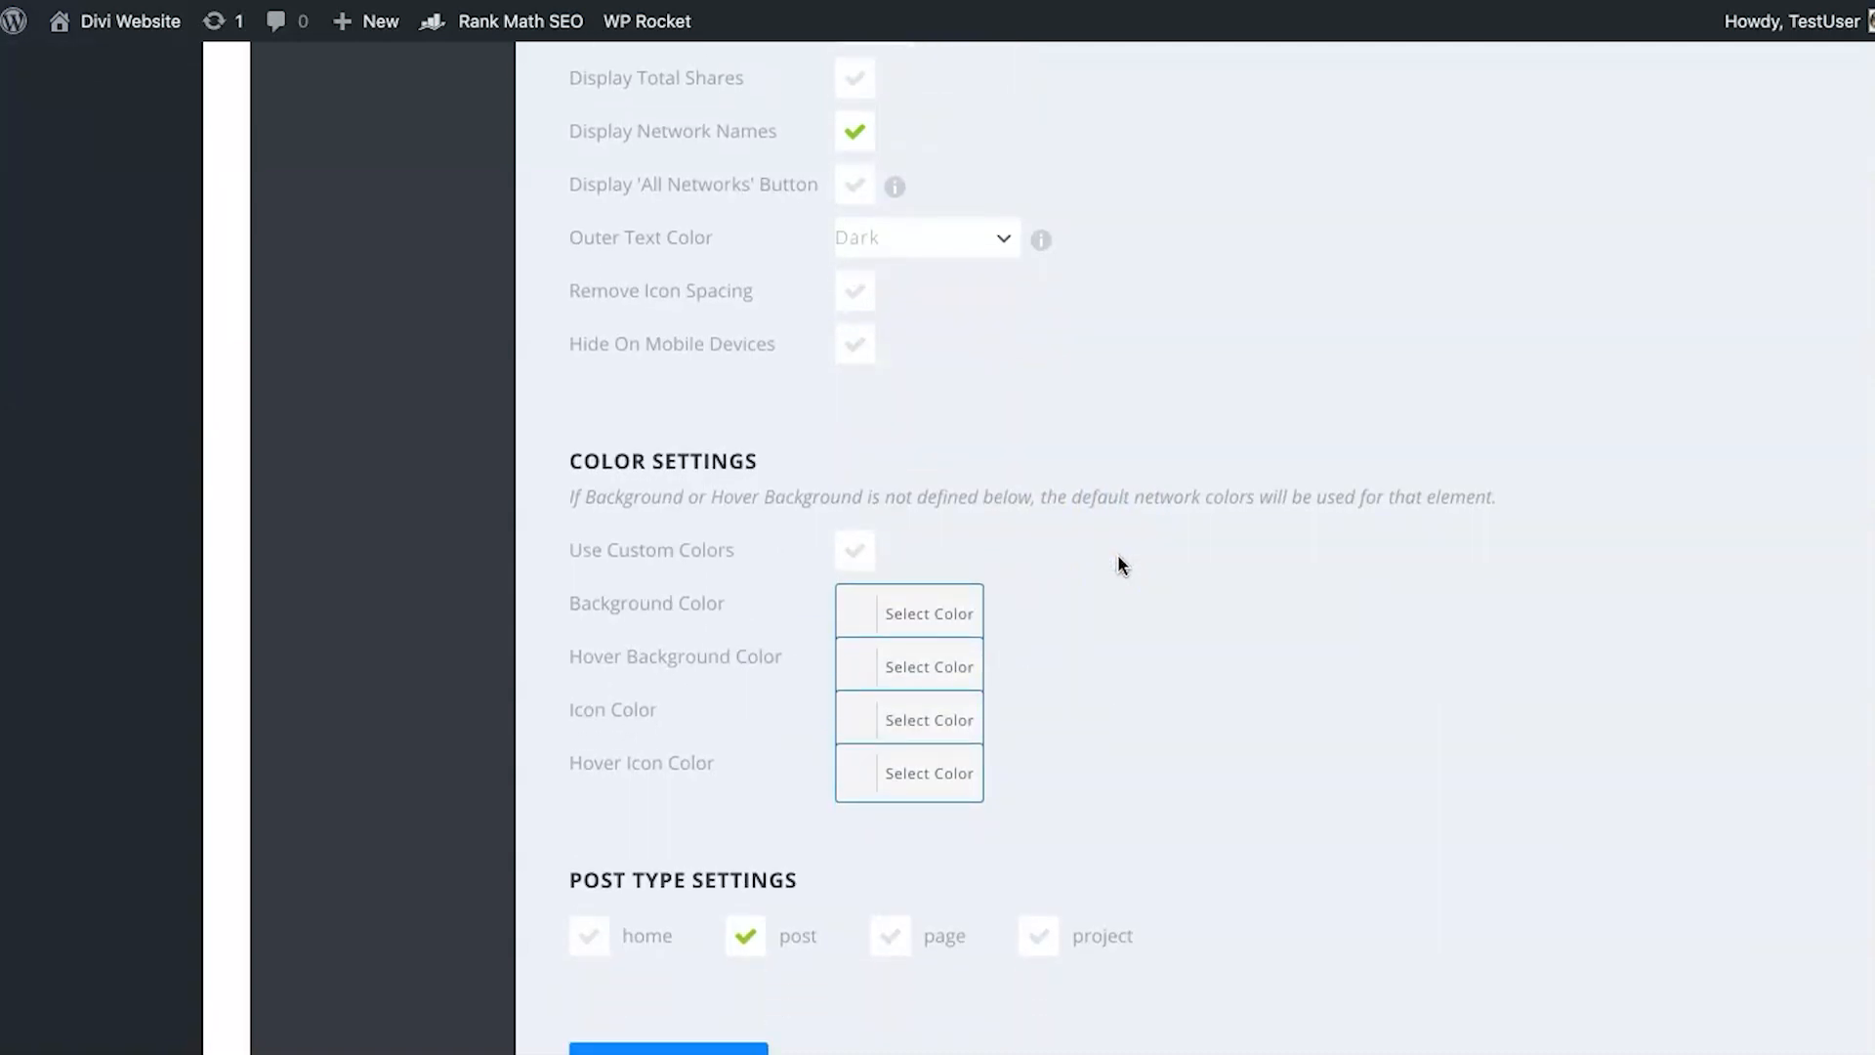
scroll(1053, 637, "down", 2)
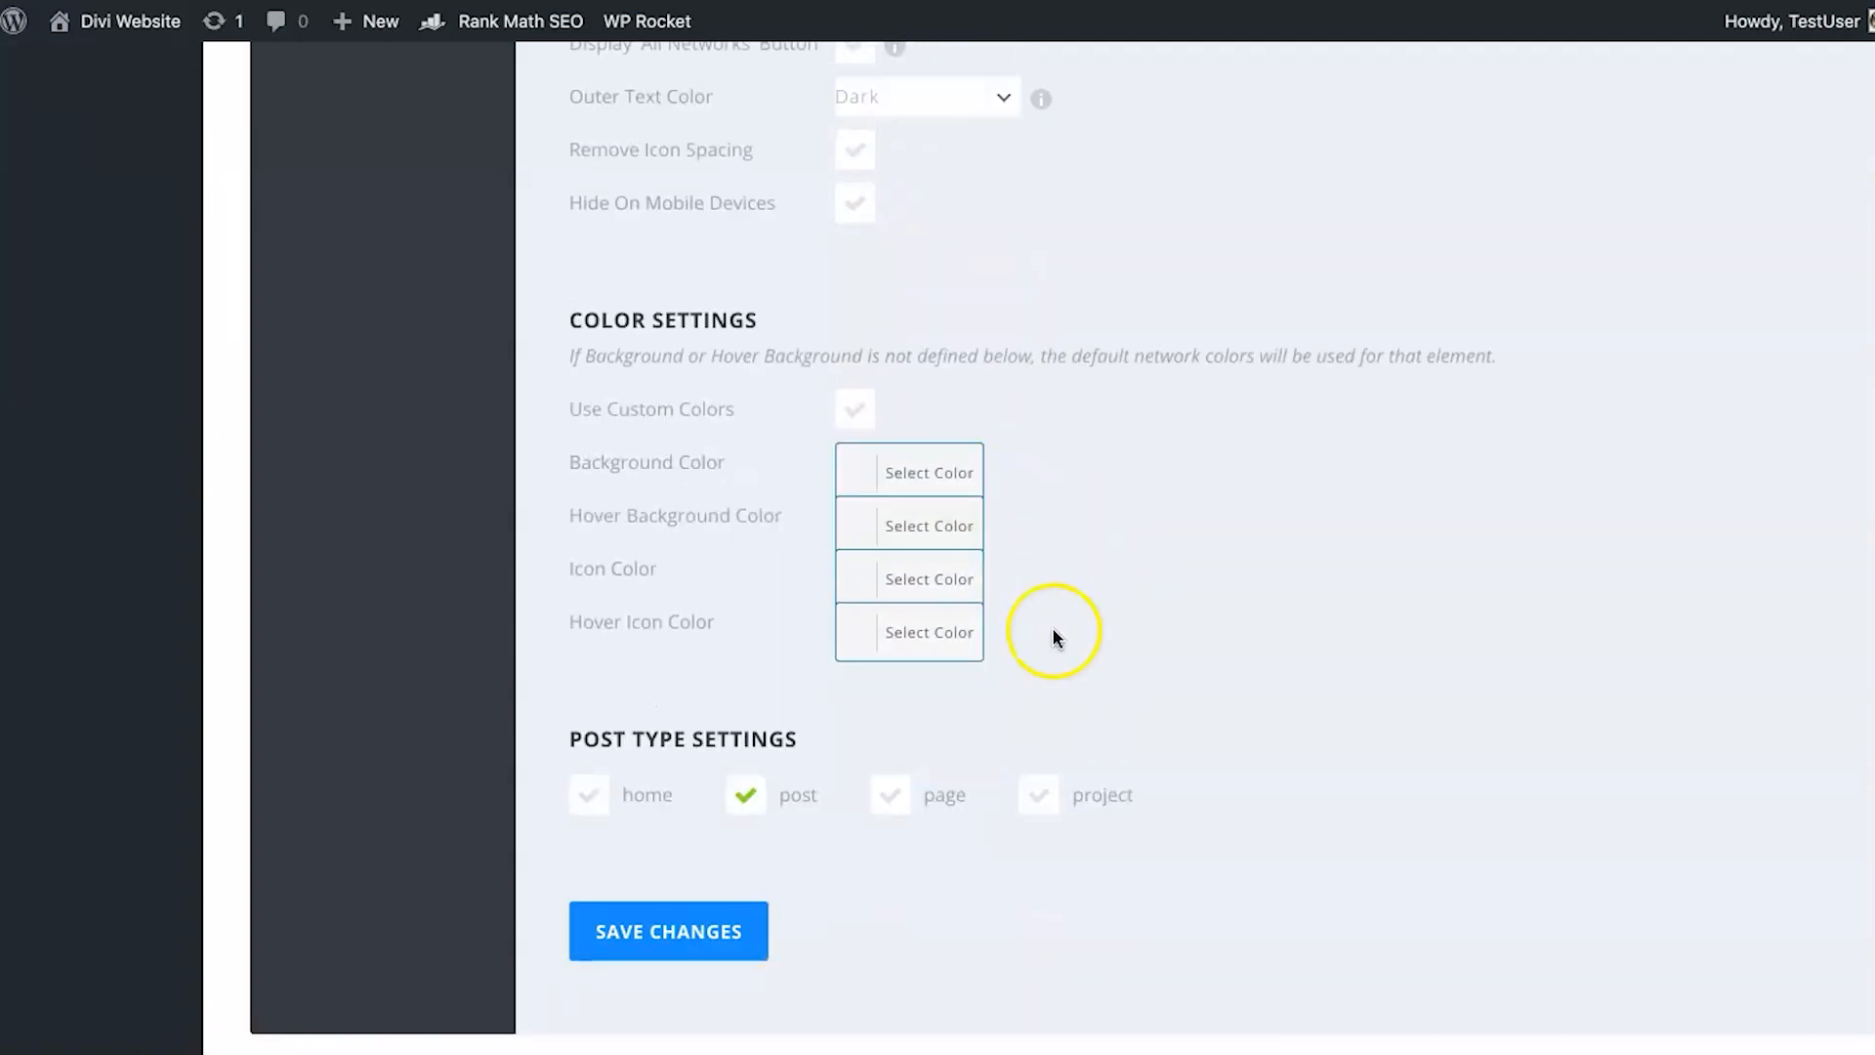
scroll(1054, 637, "down", 1)
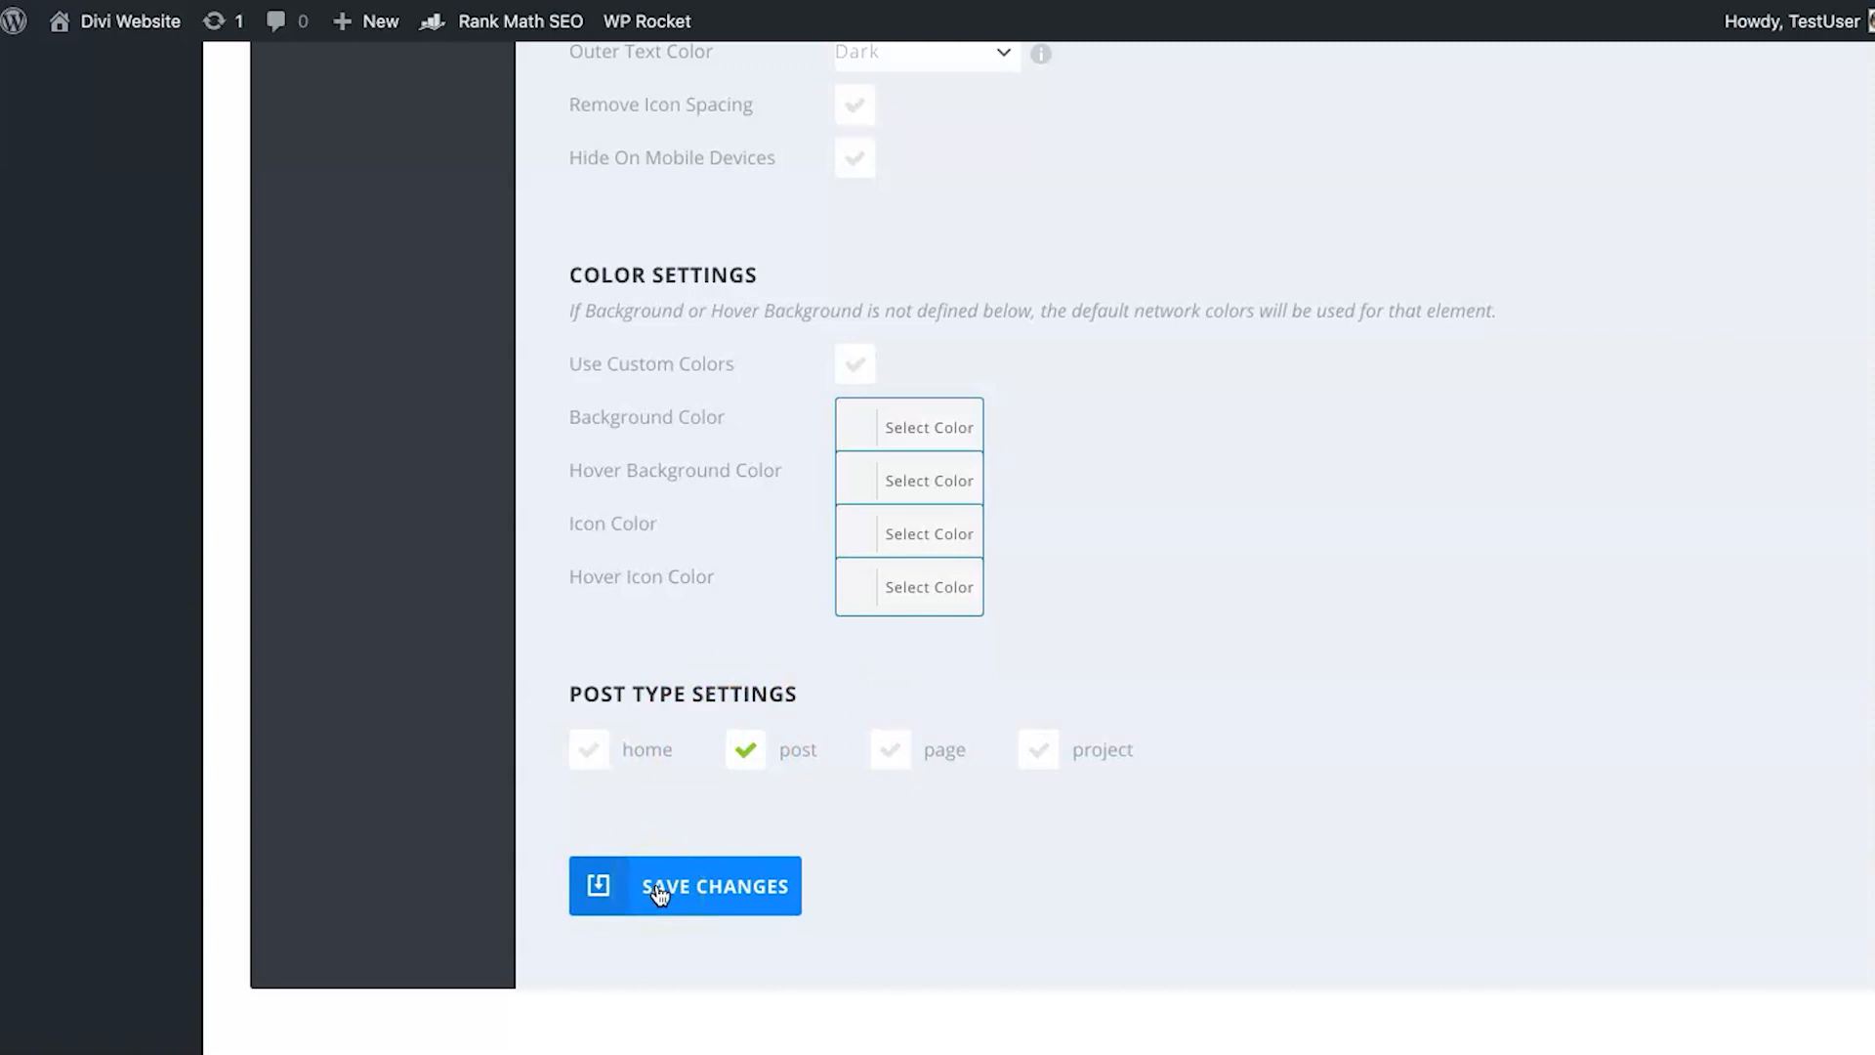
scroll(971, 820, "up", 7)
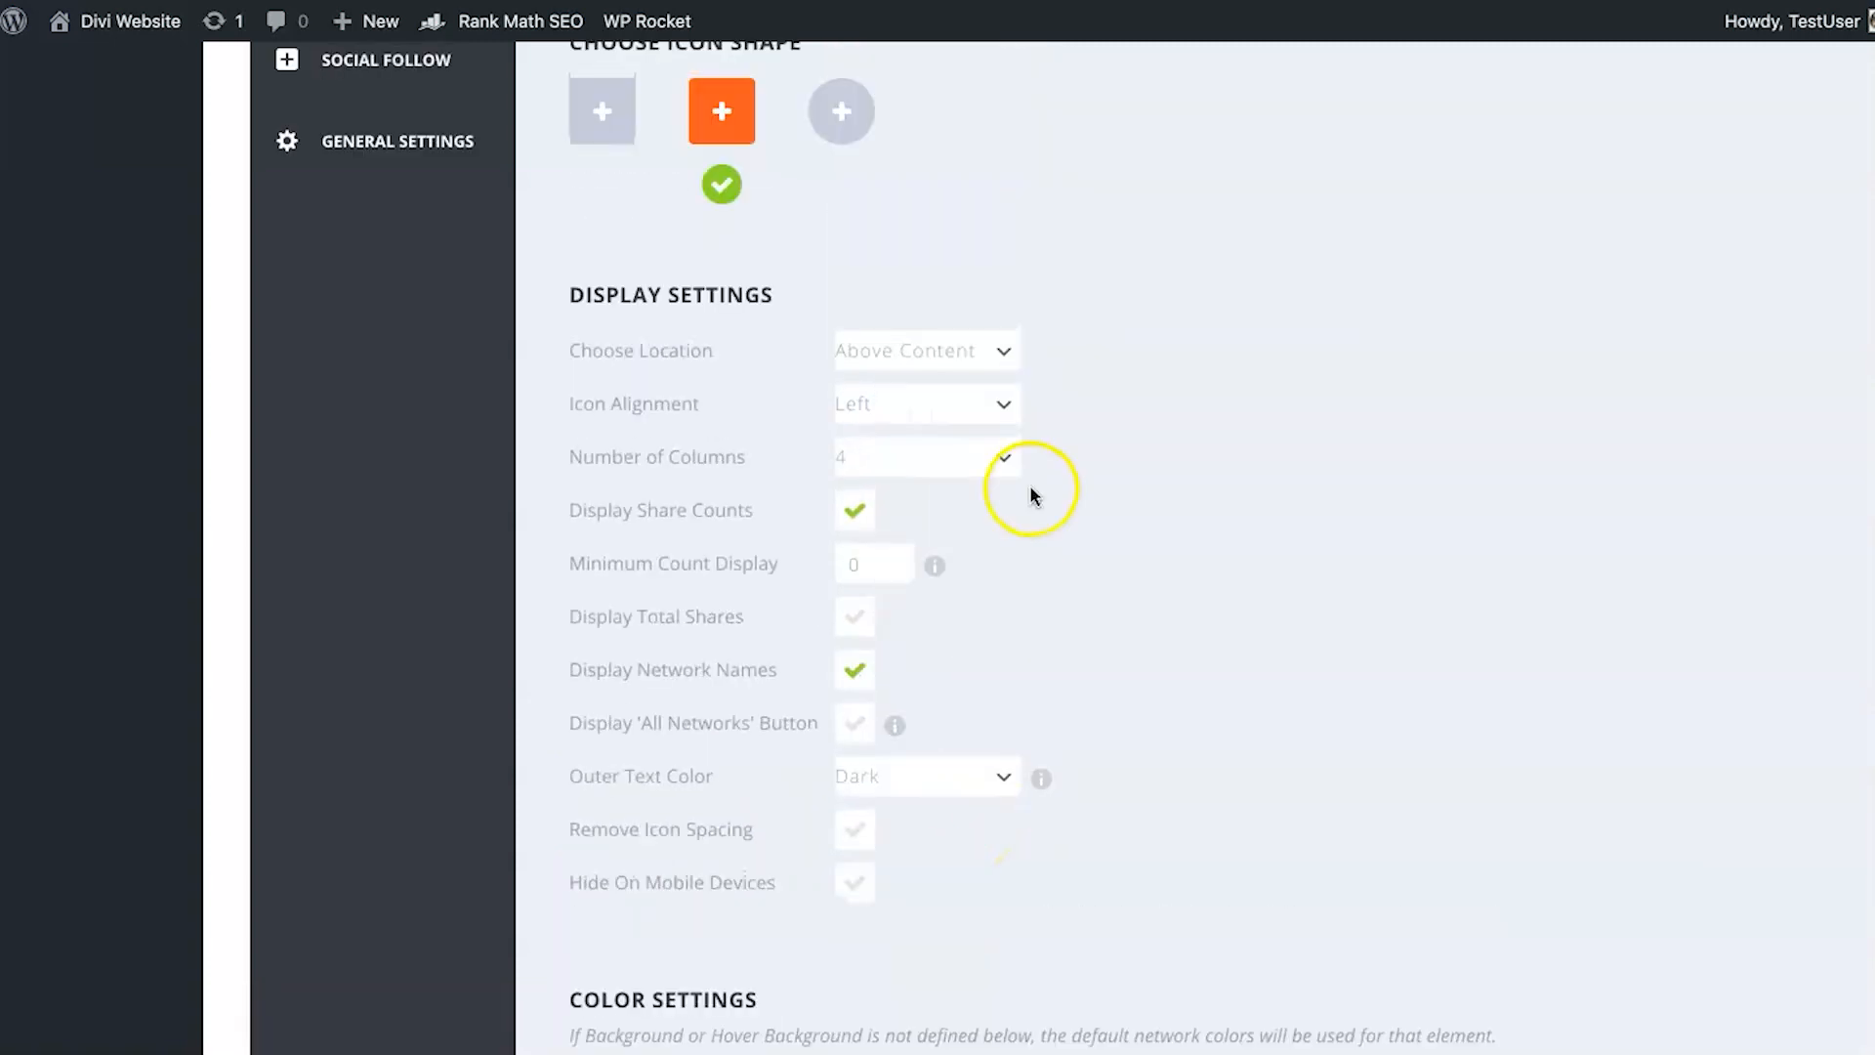
scroll(1033, 495, "up", 2)
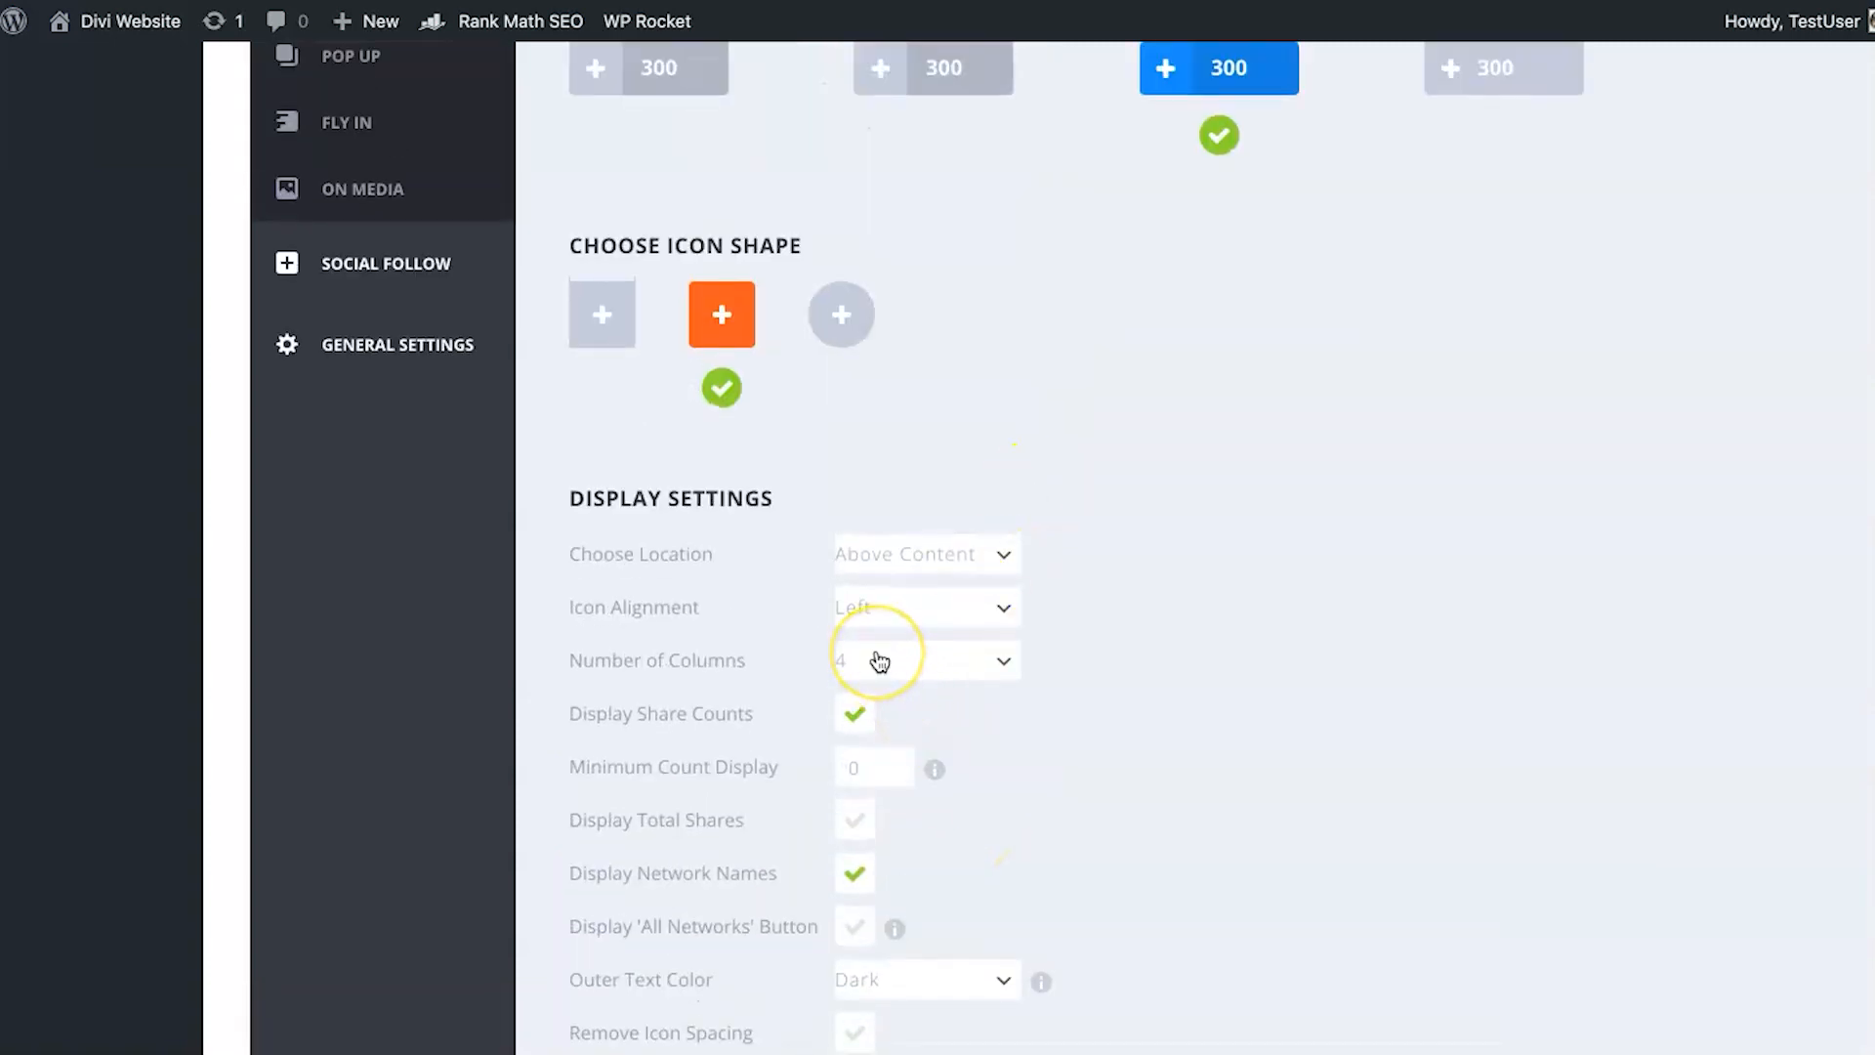
scroll(880, 662, "down", 10)
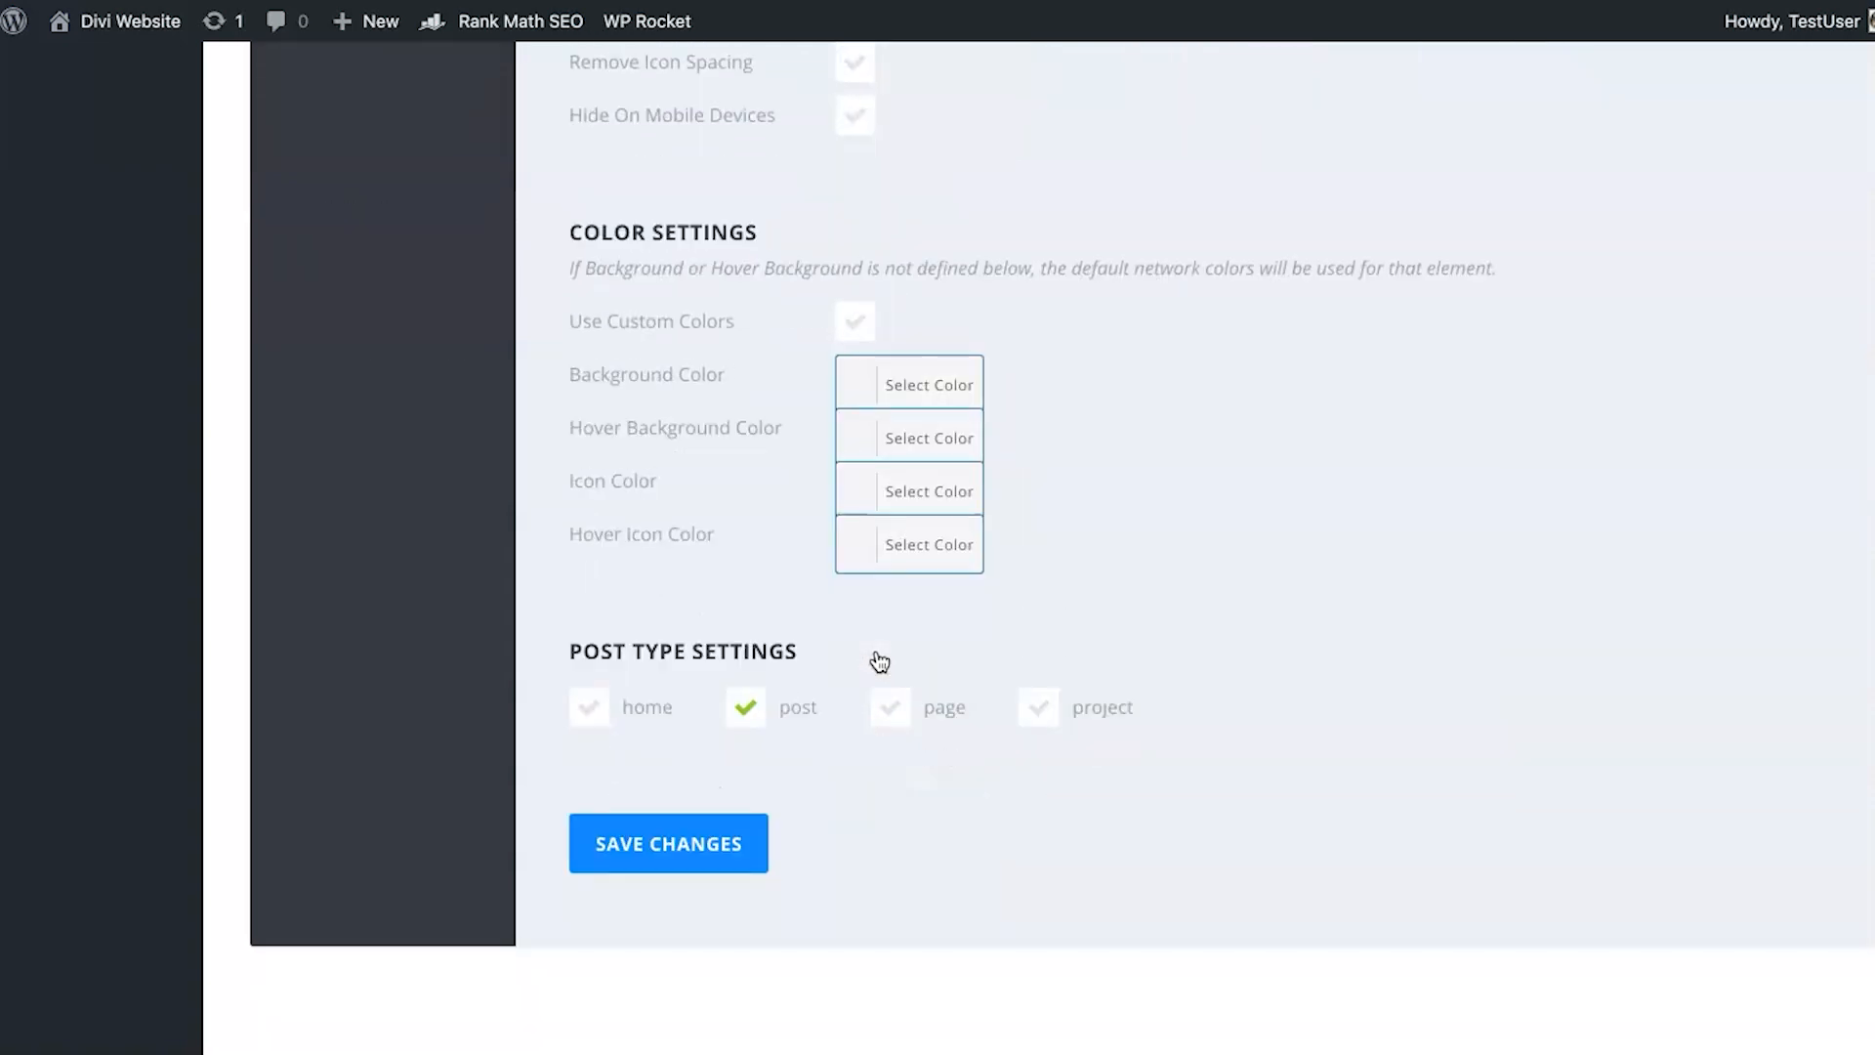
scroll(880, 663, "up", 15)
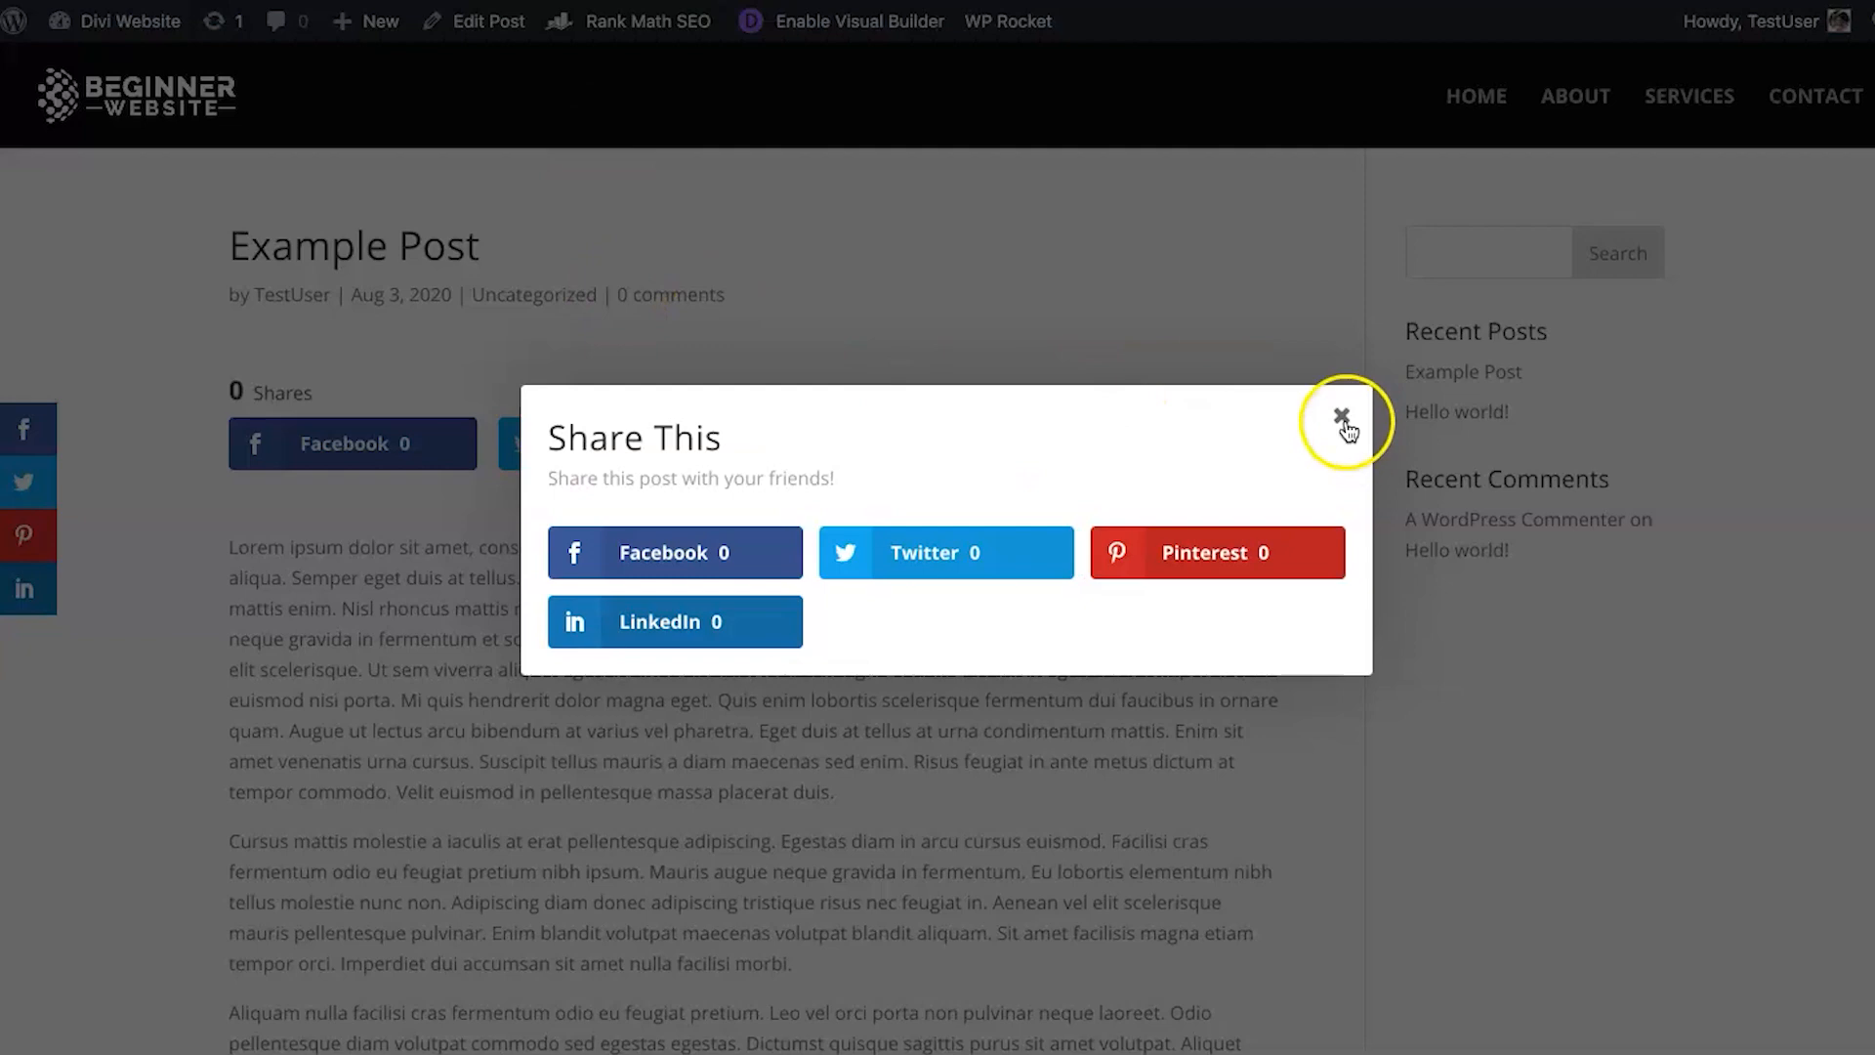
Close the Share This pop-up on Example Post and reload the page to check the inline icons
left_click(1346, 428)
right_click(411, 197)
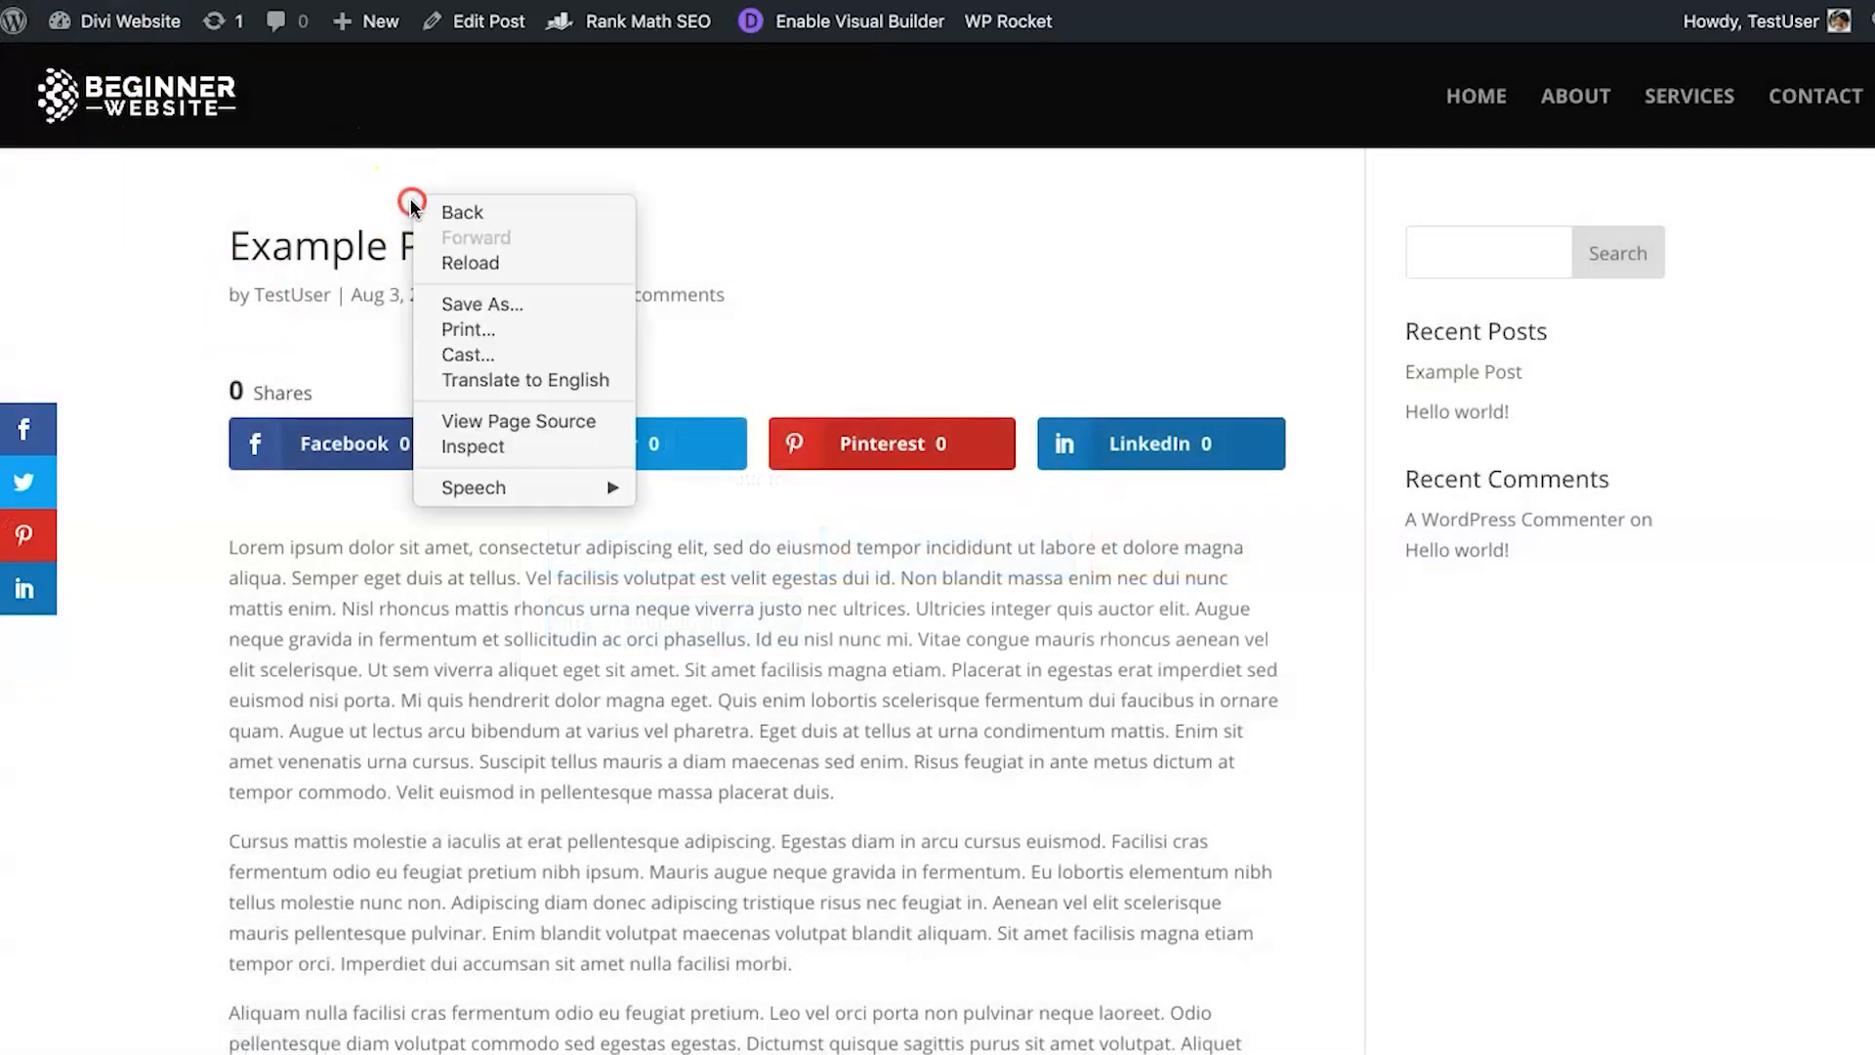
left_click(471, 264)
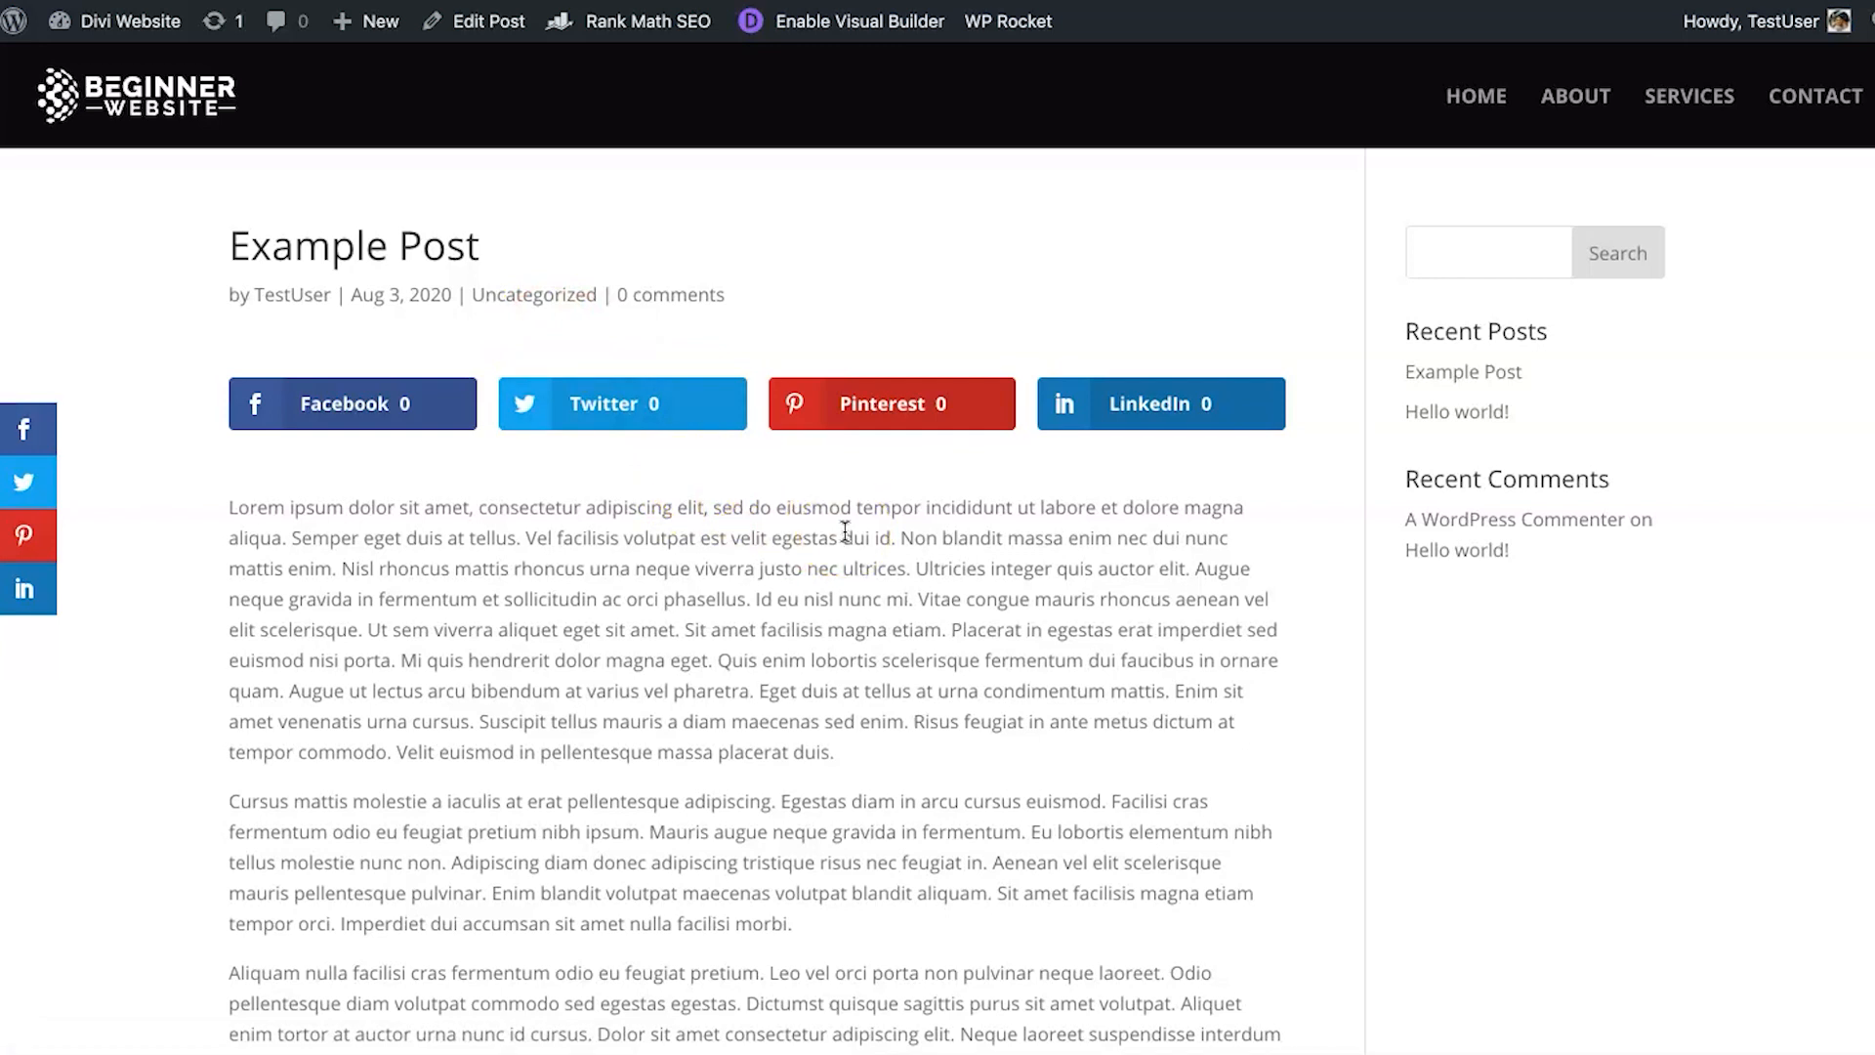
Open the browser's element inspector on Example Post and close the Share This pop-up in the preview
right_click(1070, 493)
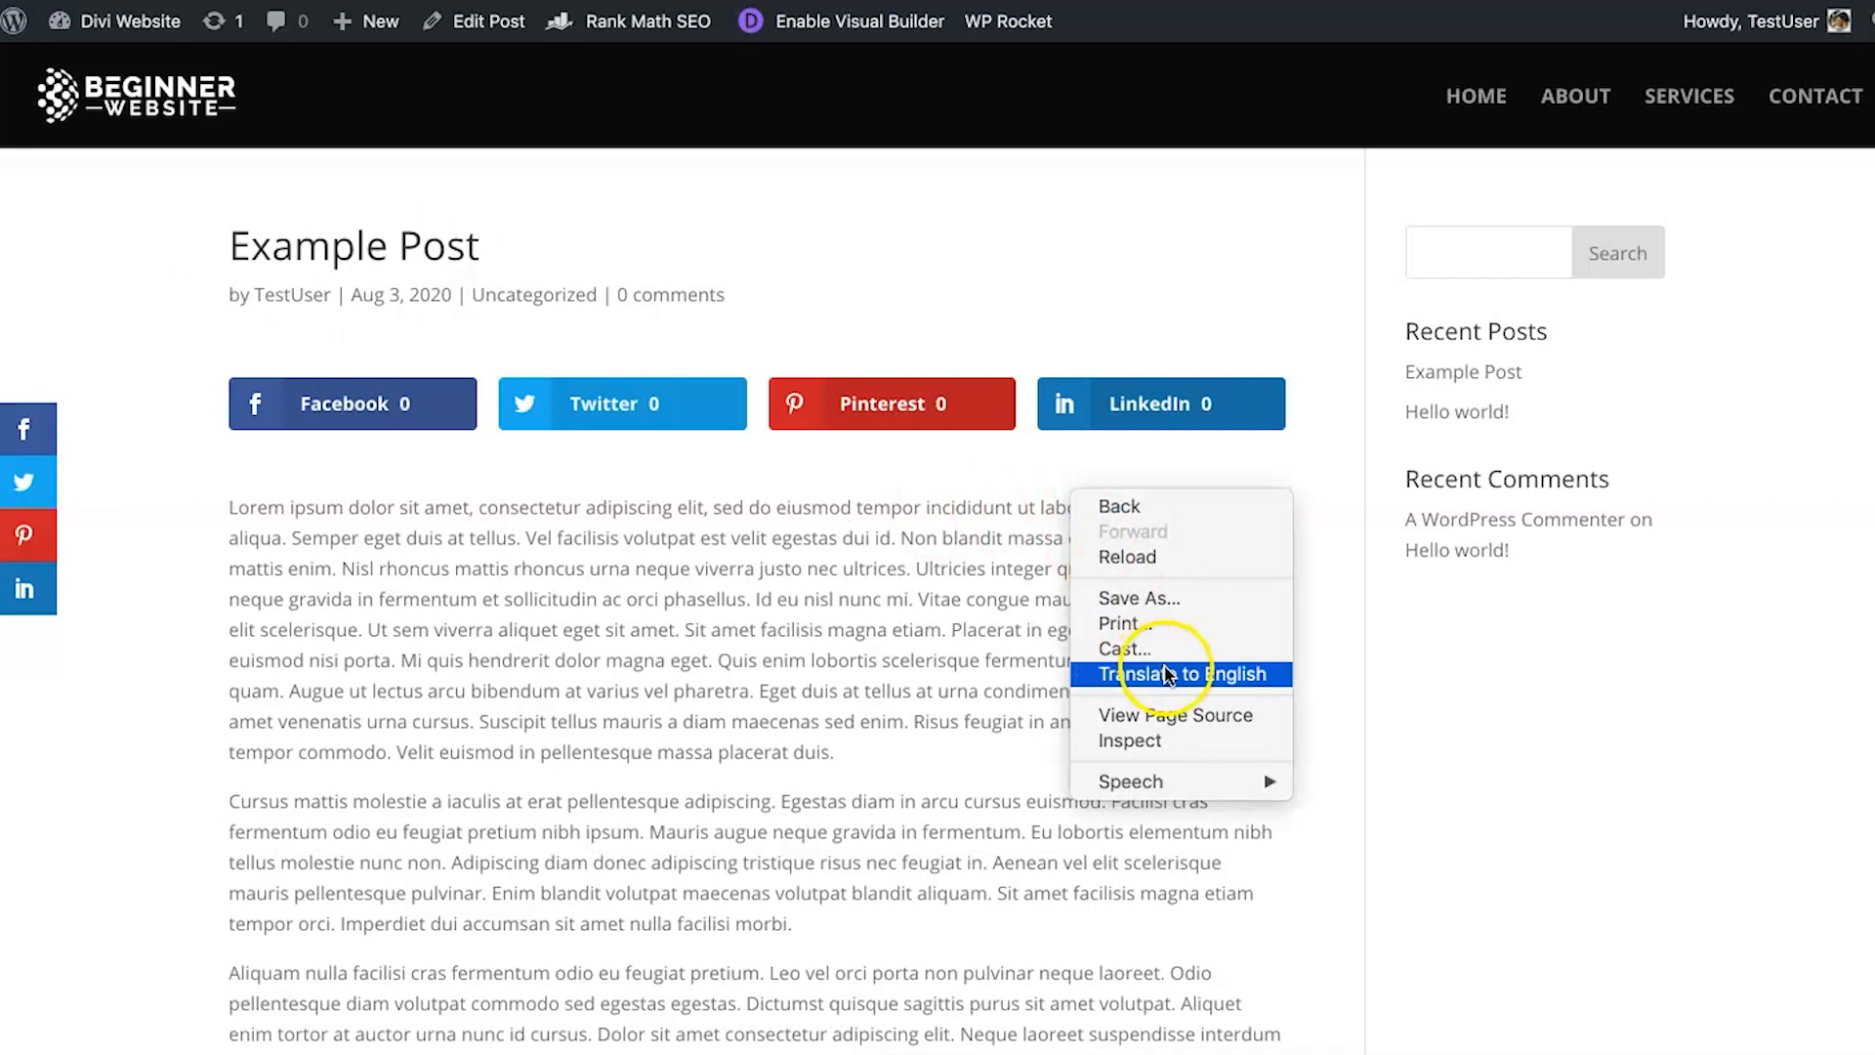
left_click(1165, 746)
left_click(293, 0)
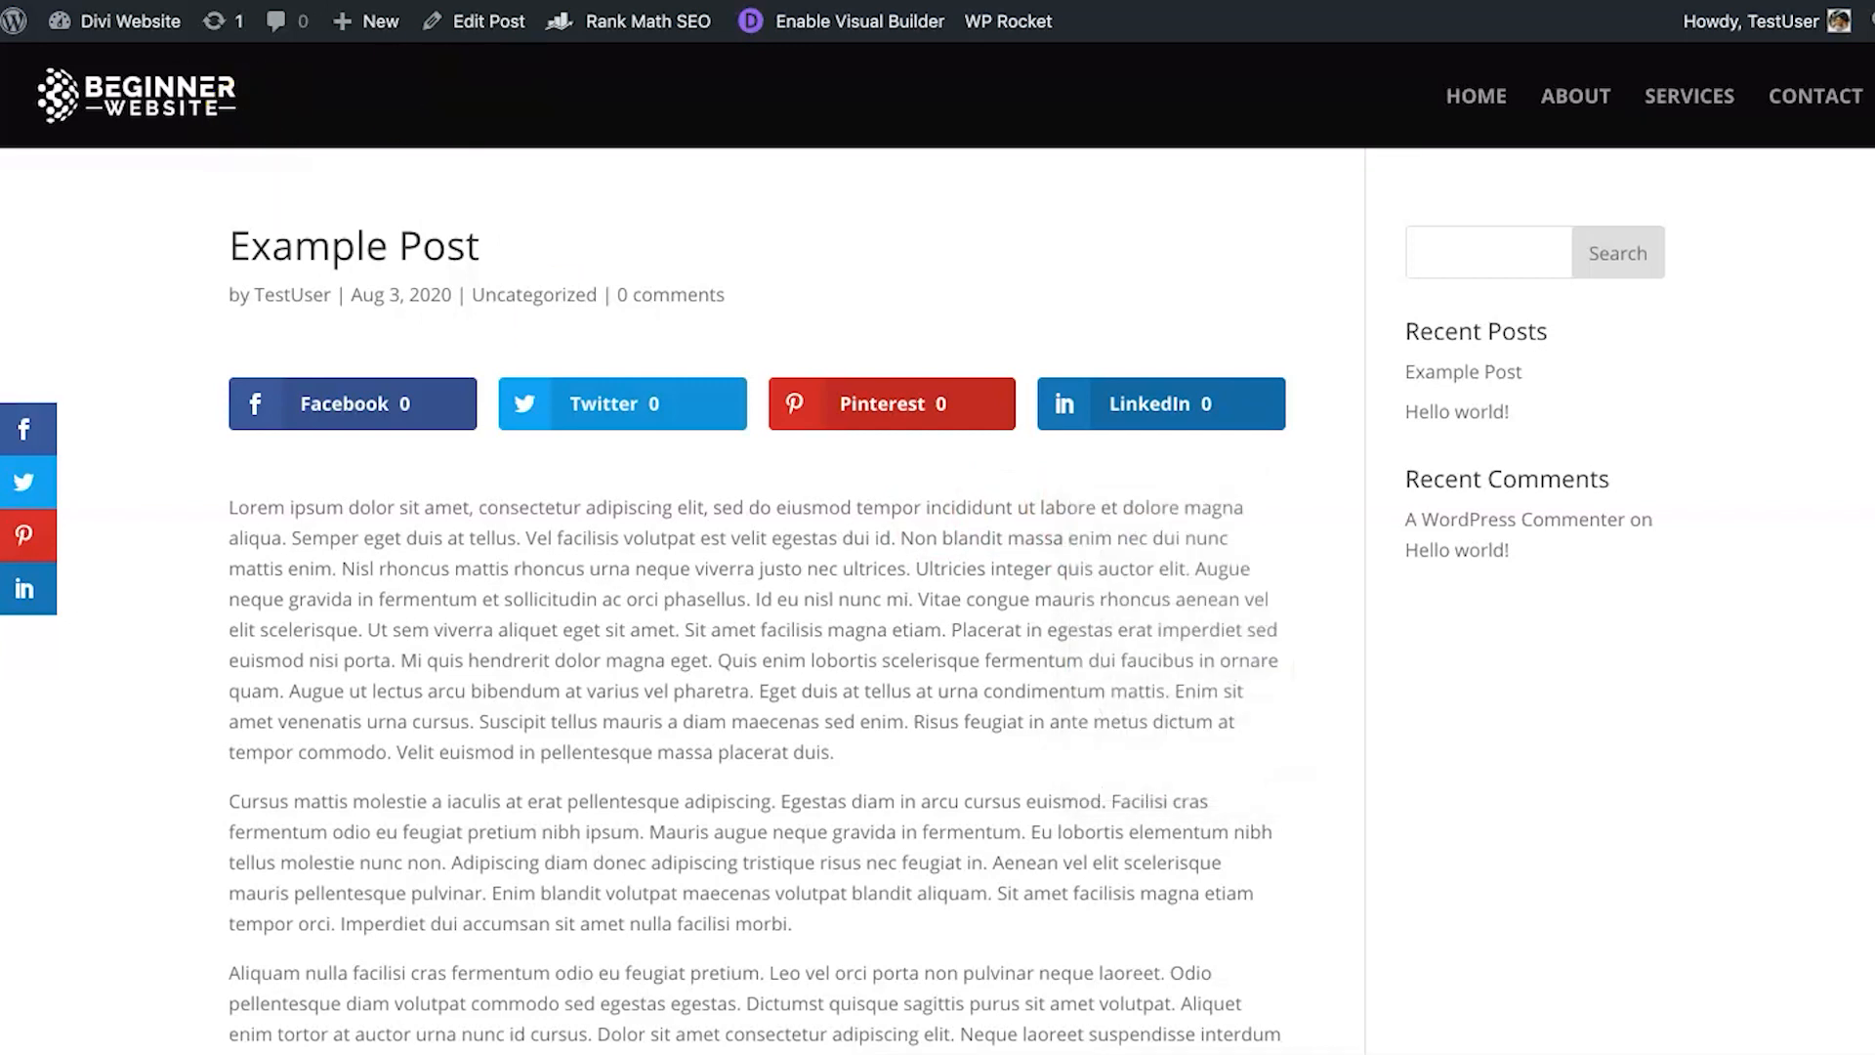
left_click(293, 0)
mouse_move(439, 199)
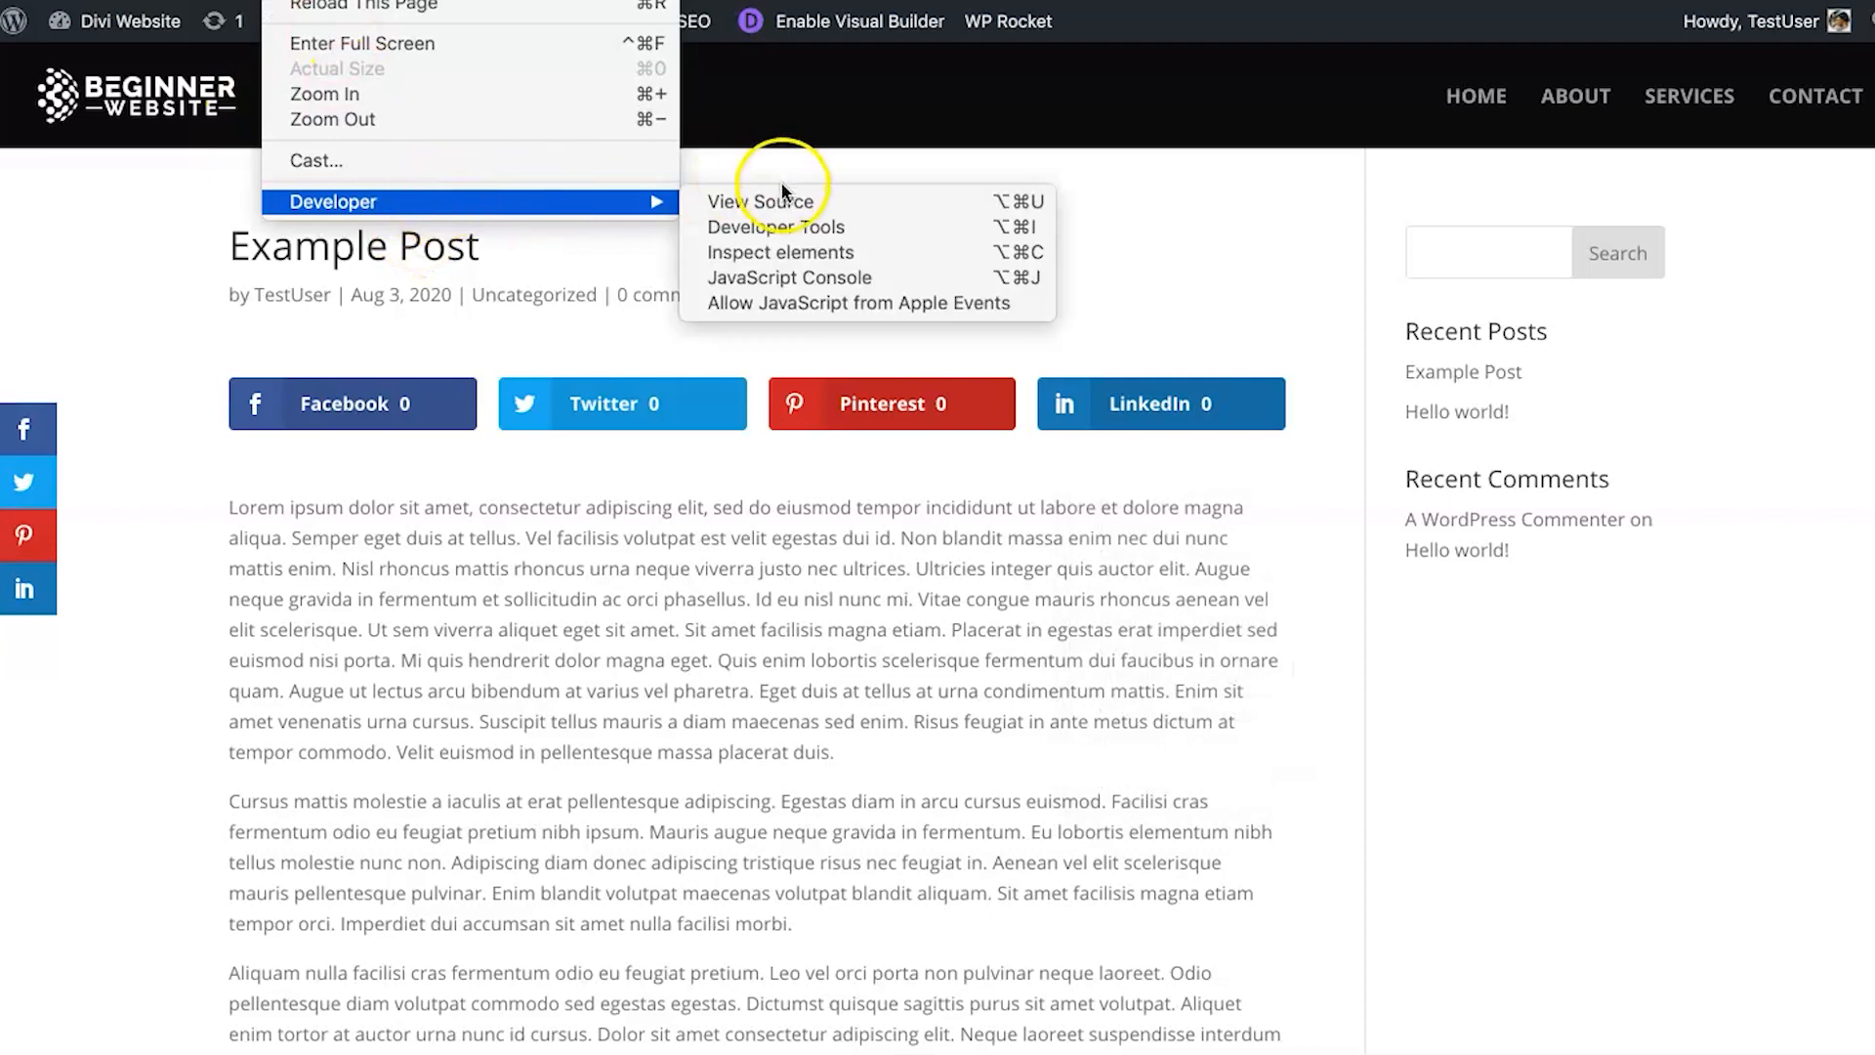
left_click(781, 252)
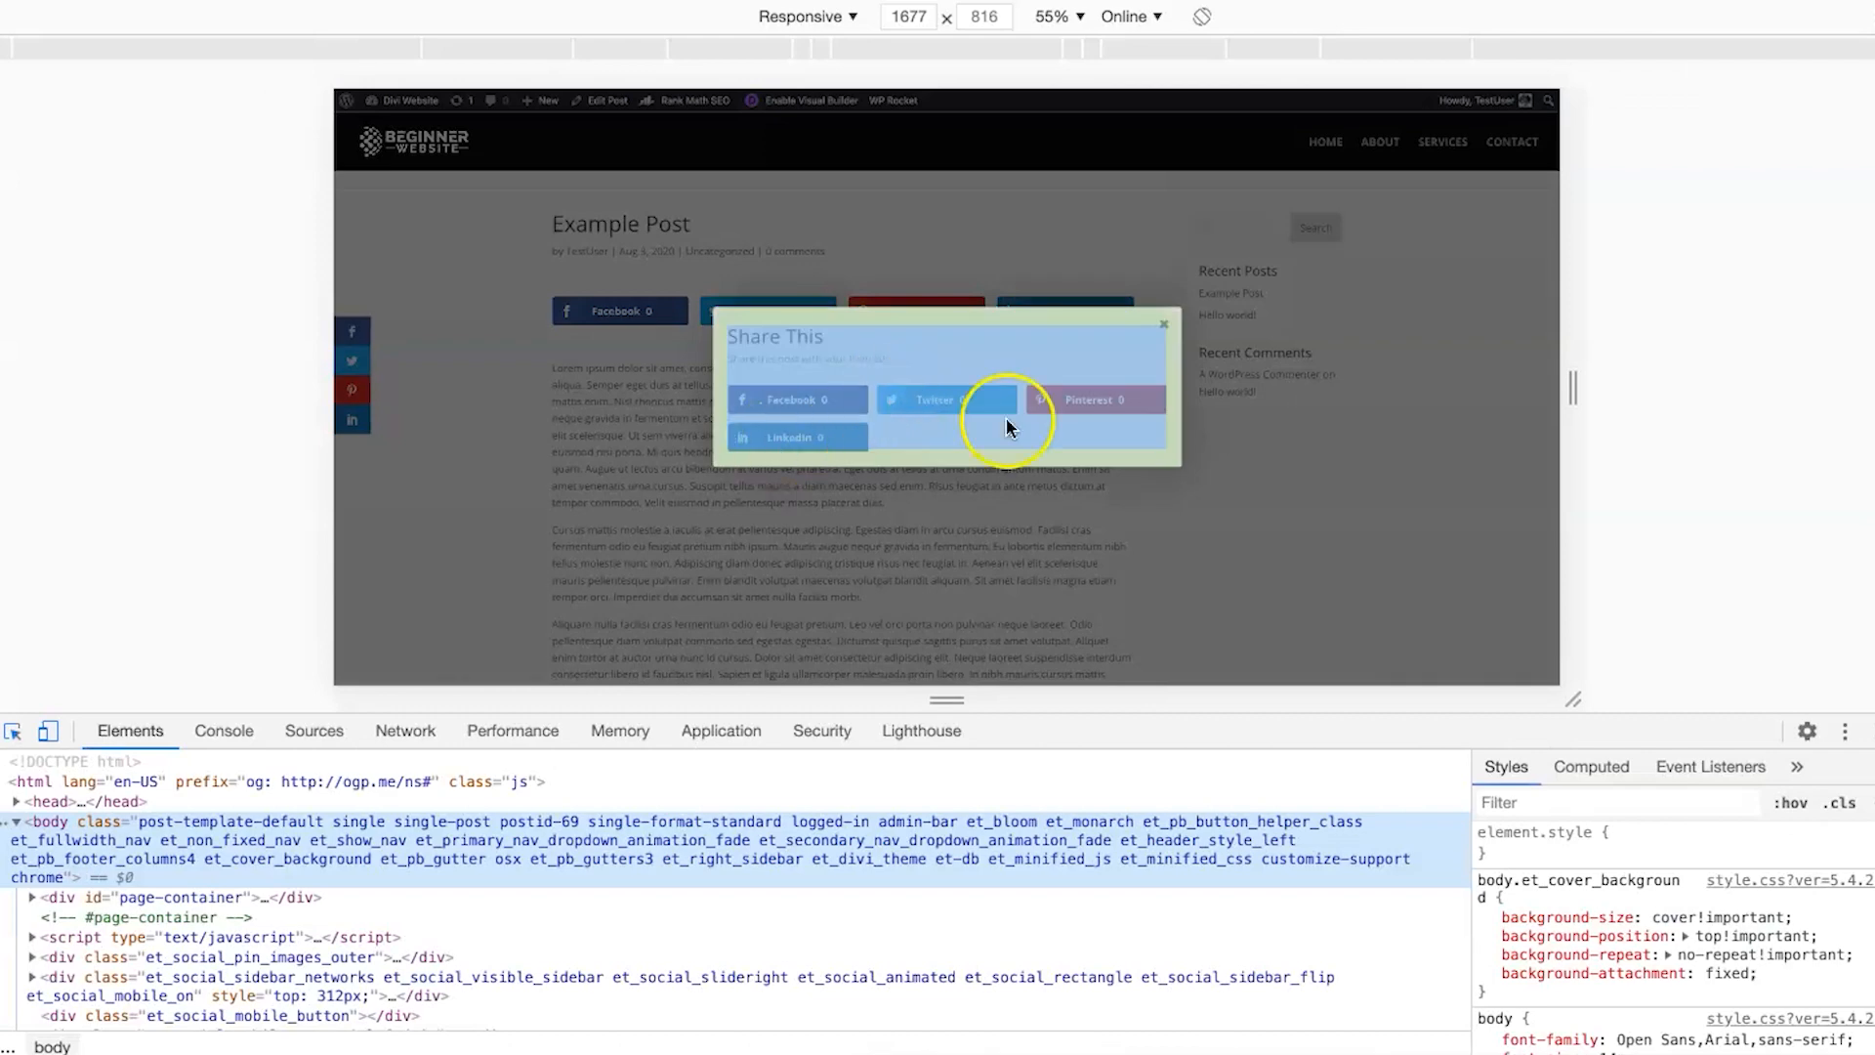
left_click(1164, 326)
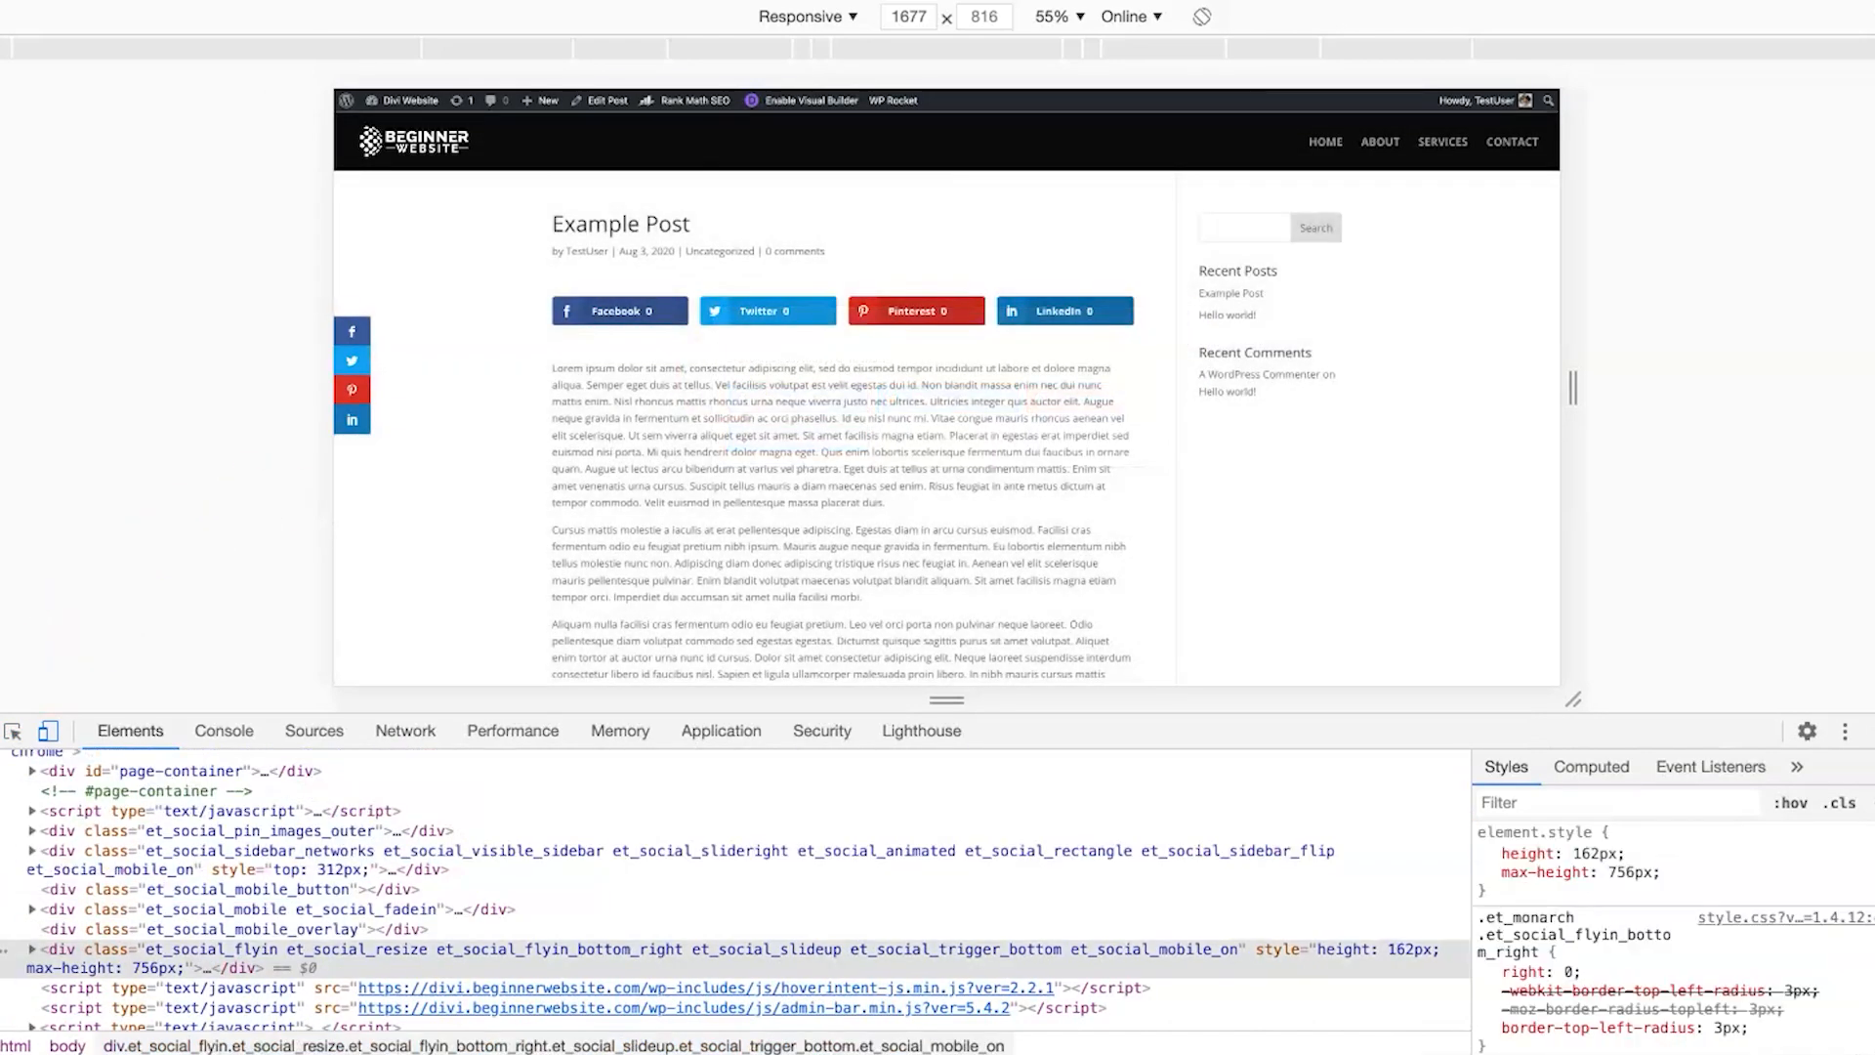
Pick the entry-content element around the inline share icons and set its padding-top to 0px in the inspected styles
left_click(13, 734)
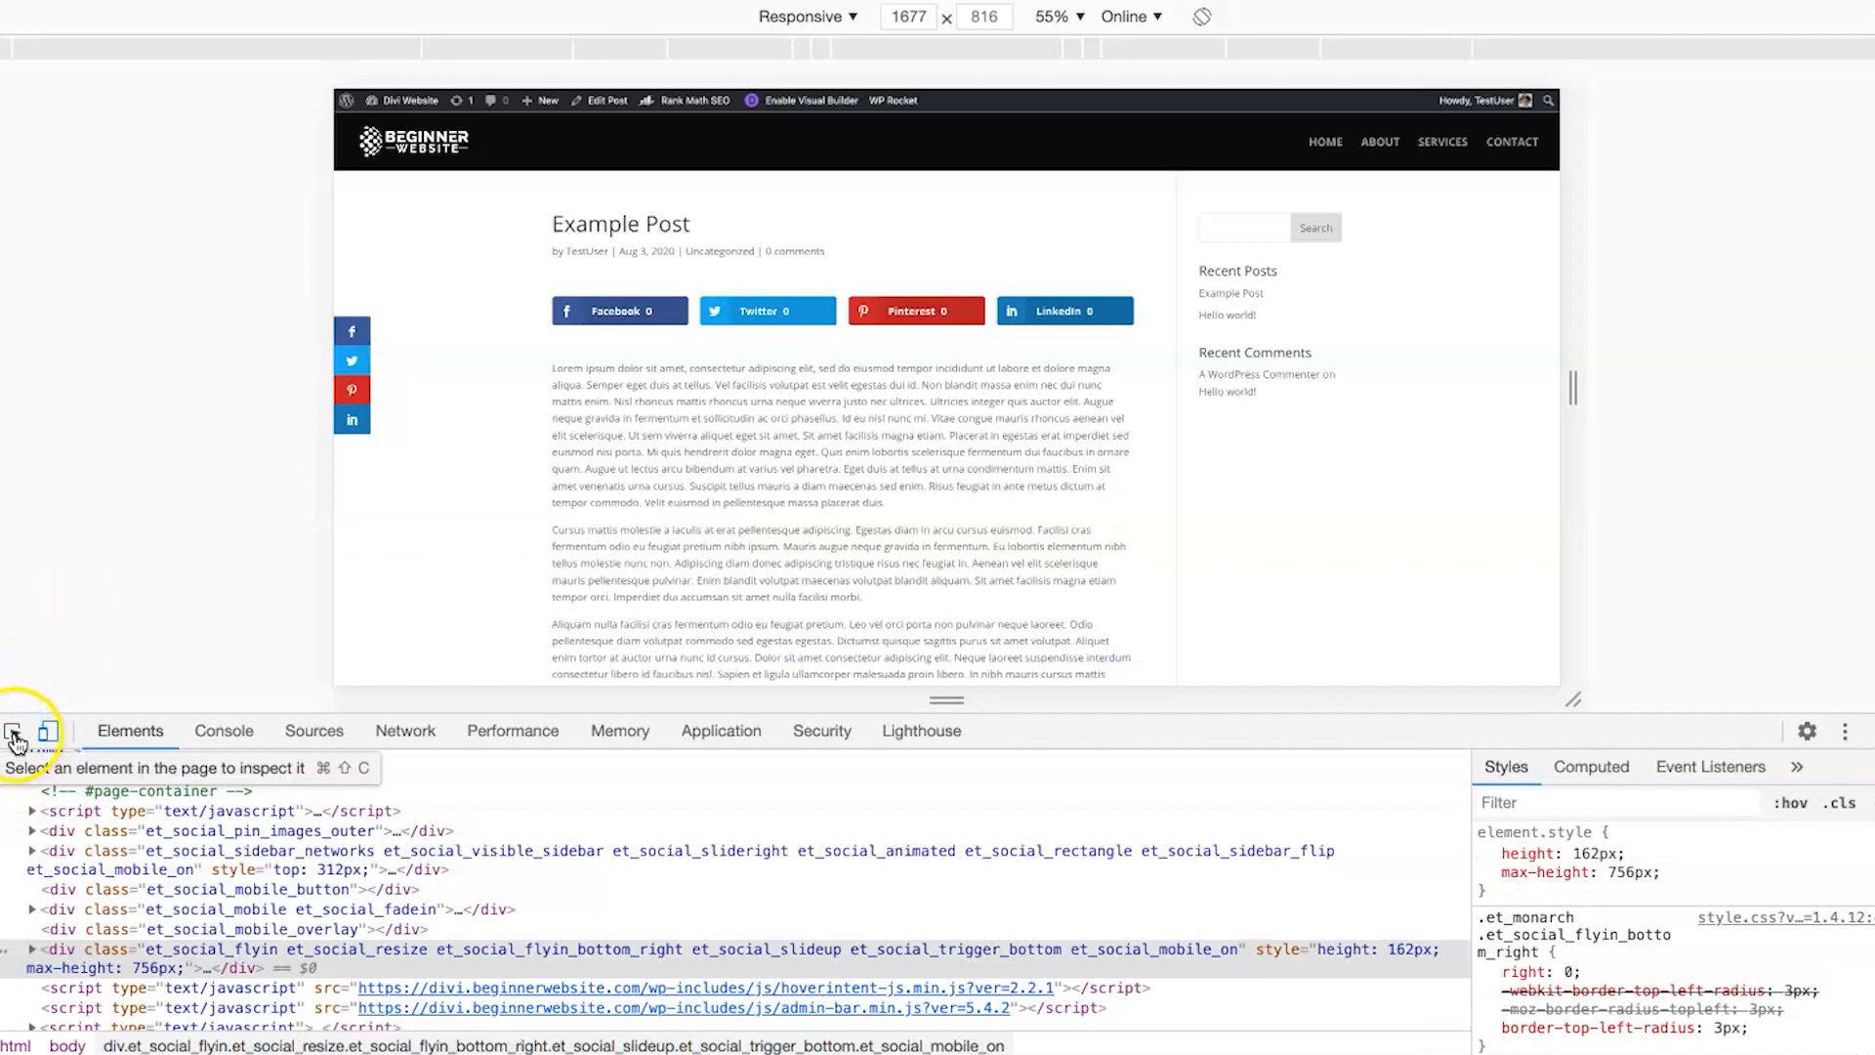
left_click(16, 735)
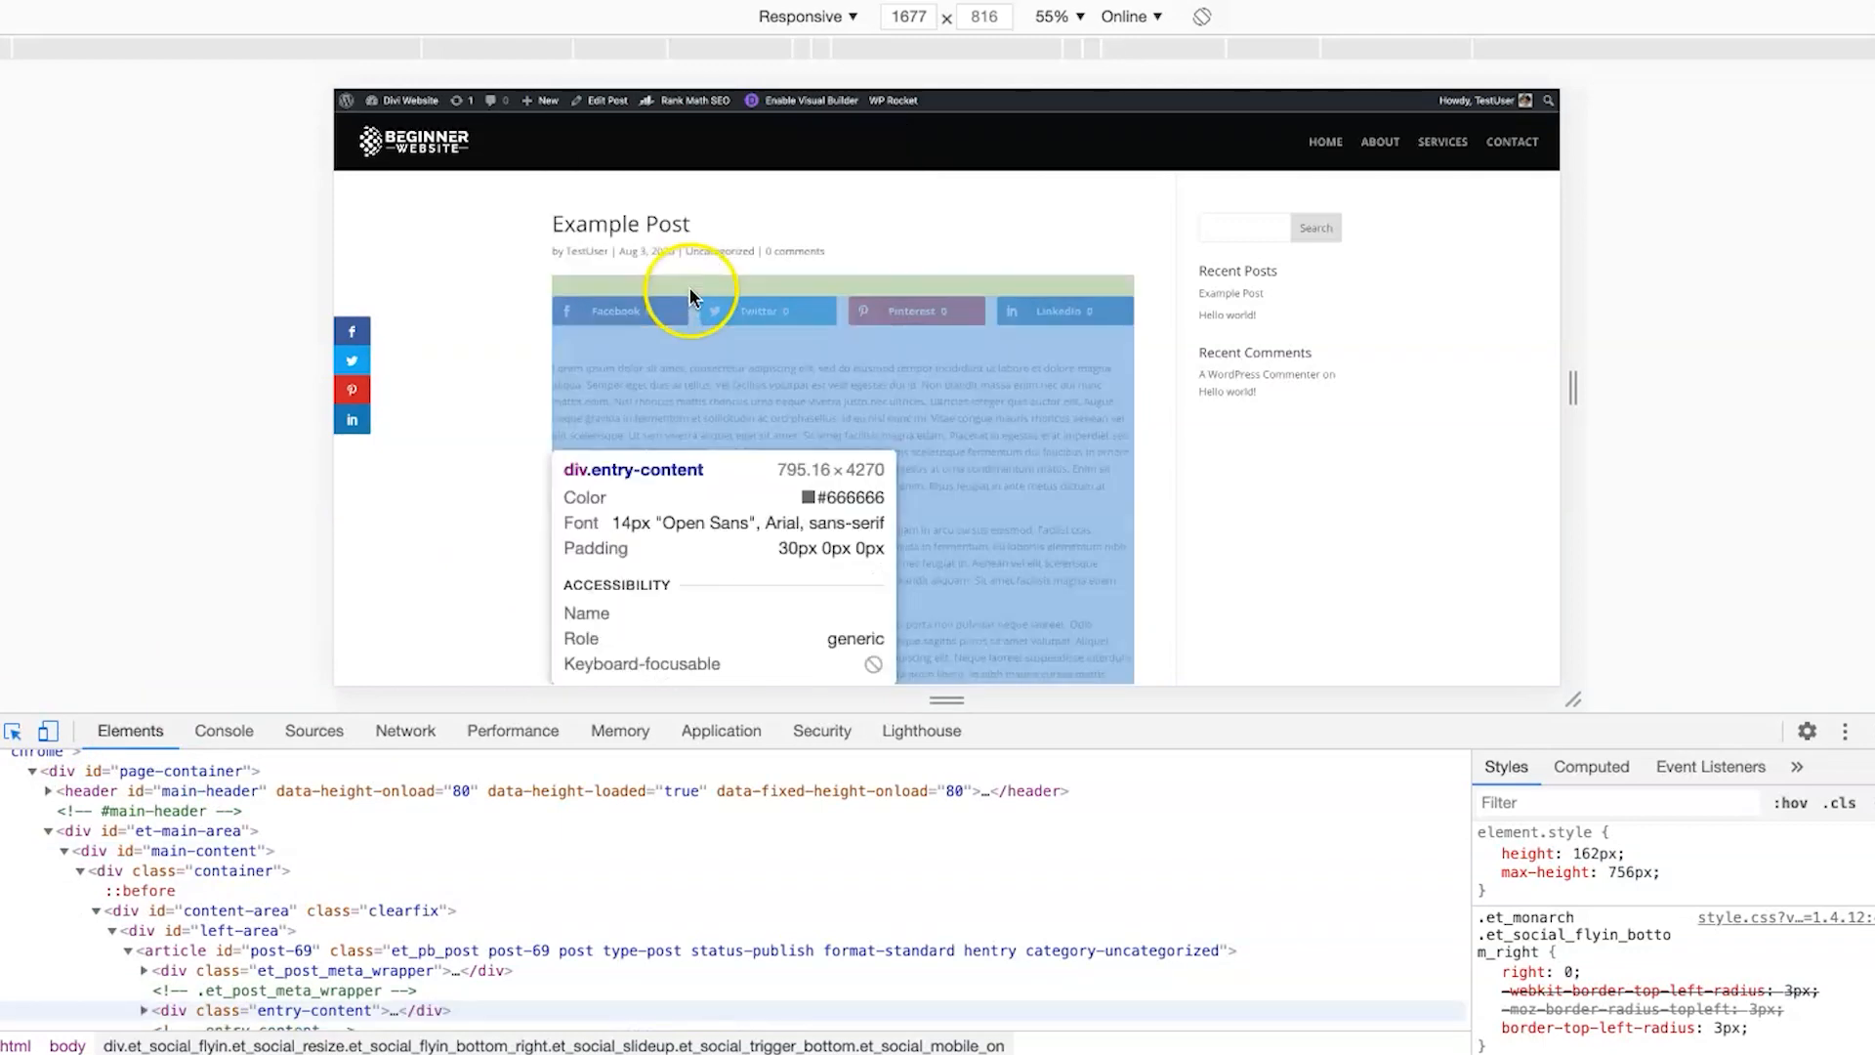
left_click(690, 287)
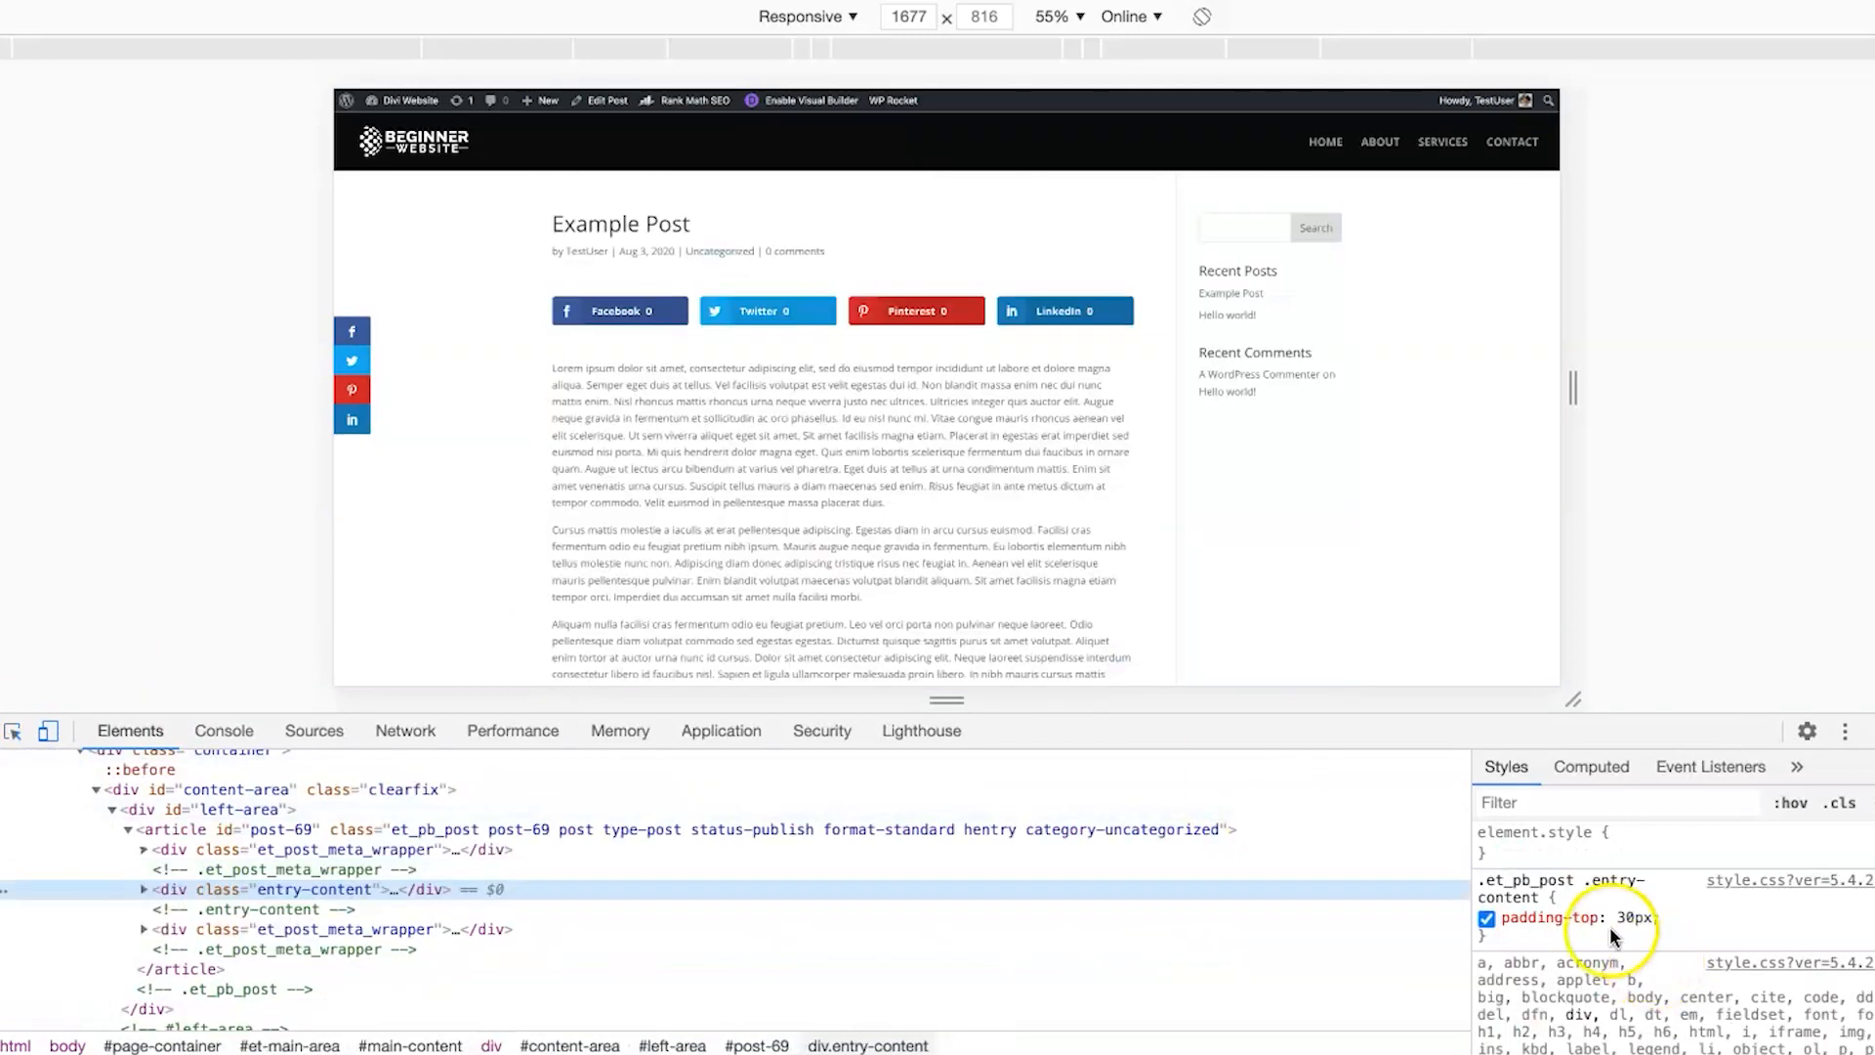
left_click(1633, 919)
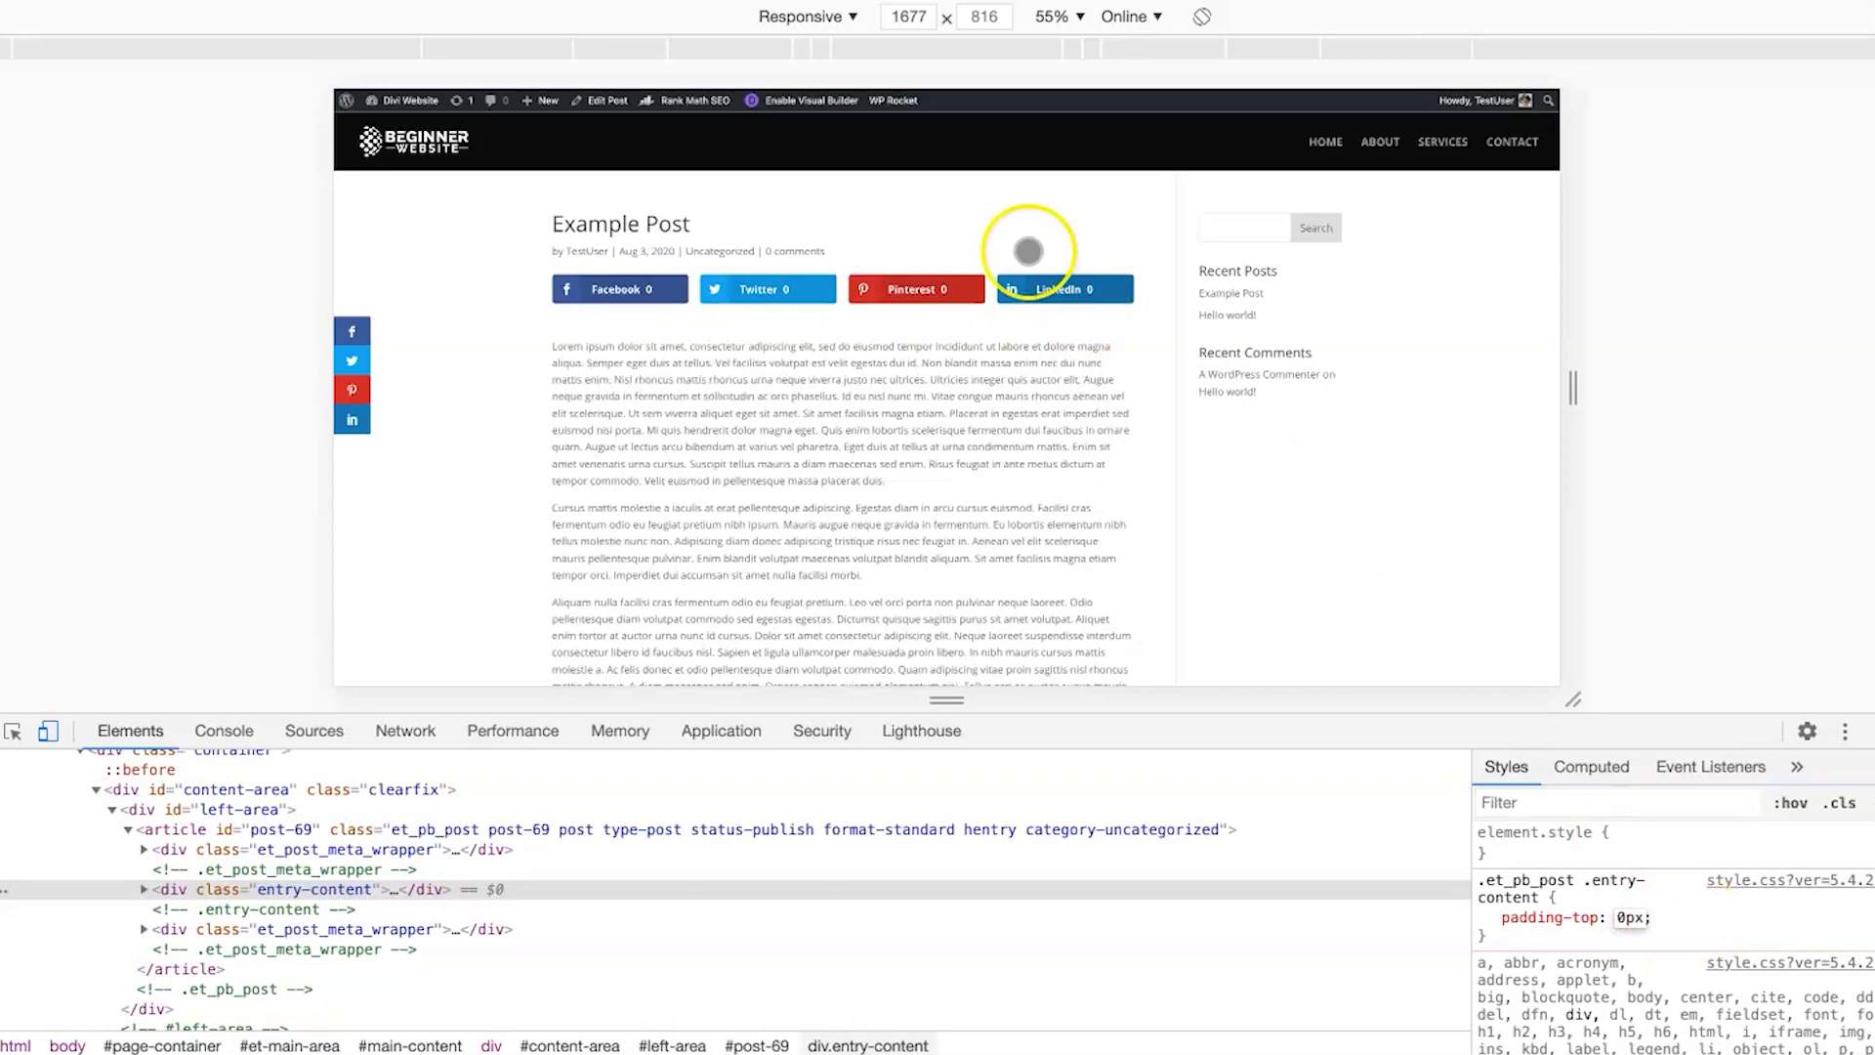
Copy the inspected .et_pb_post .entry-content rule with padding-top: 0px and paste it into the Customizer's Additional CSS
left_click_drag(1509, 935, 1477, 884)
key("super+c")
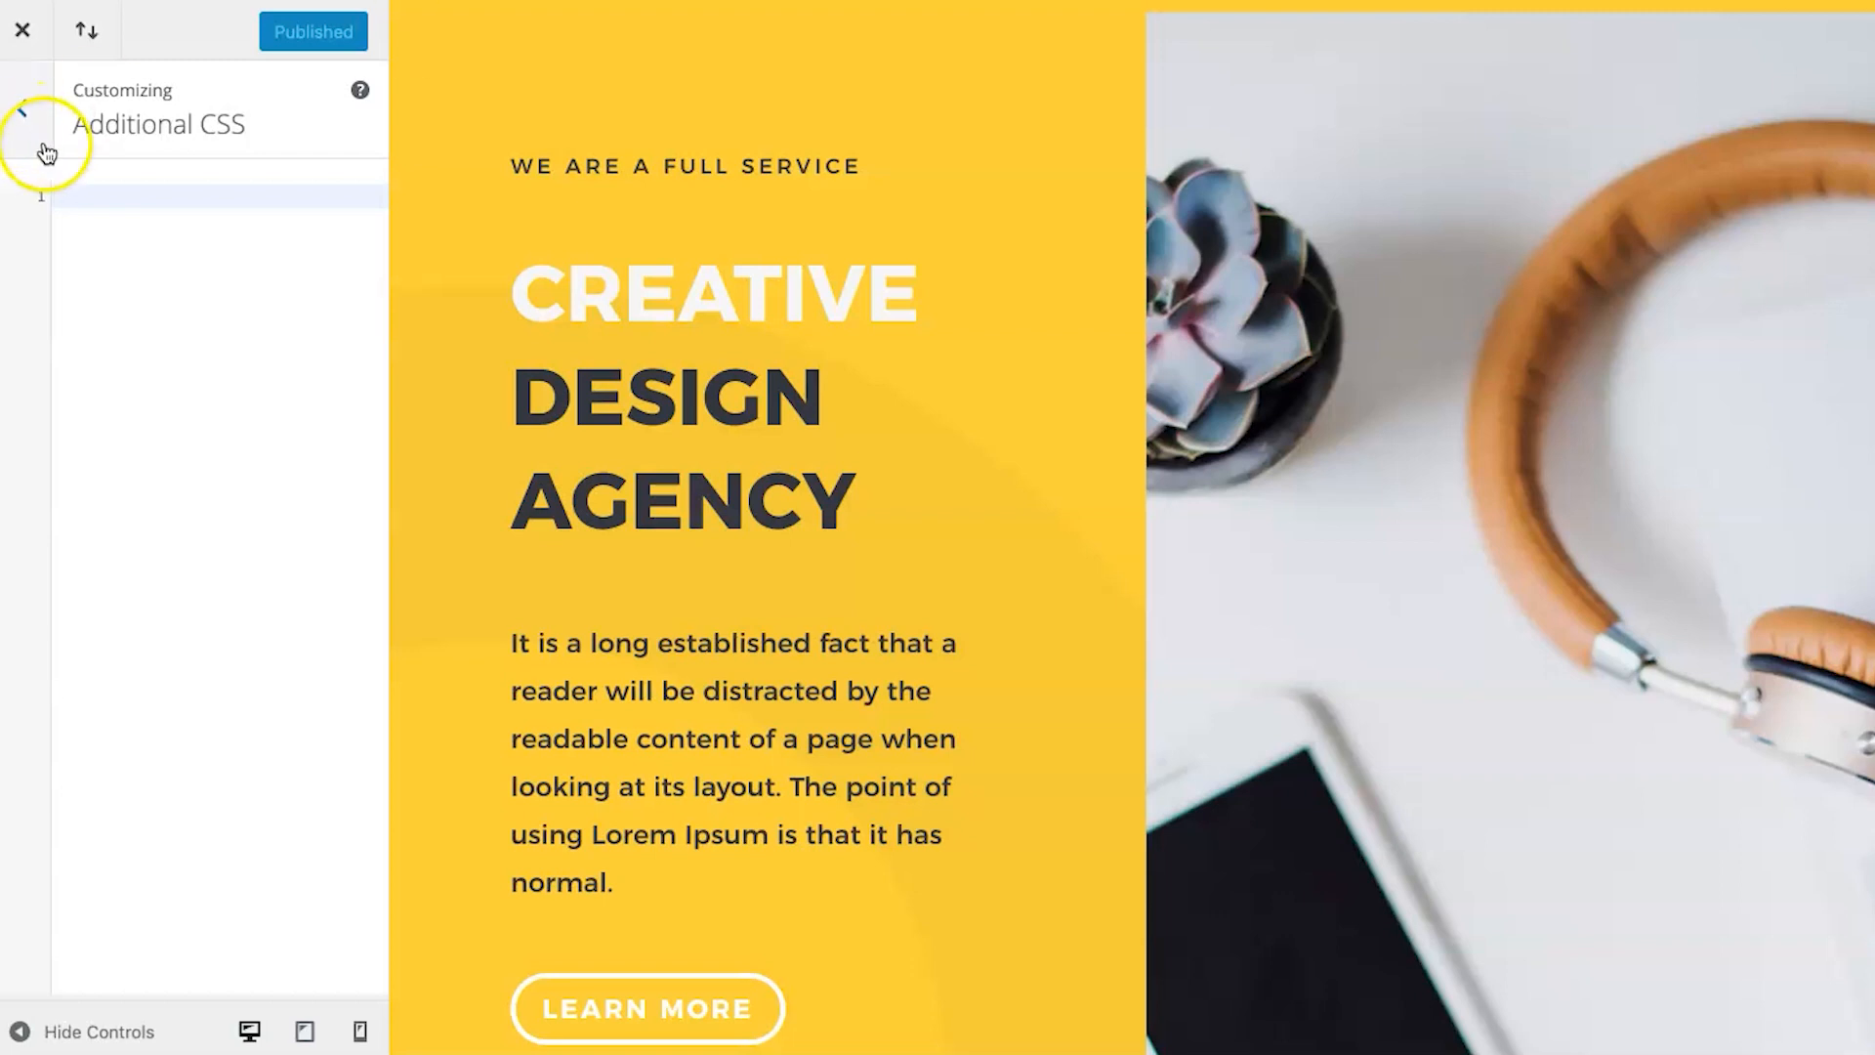
left_click(21, 119)
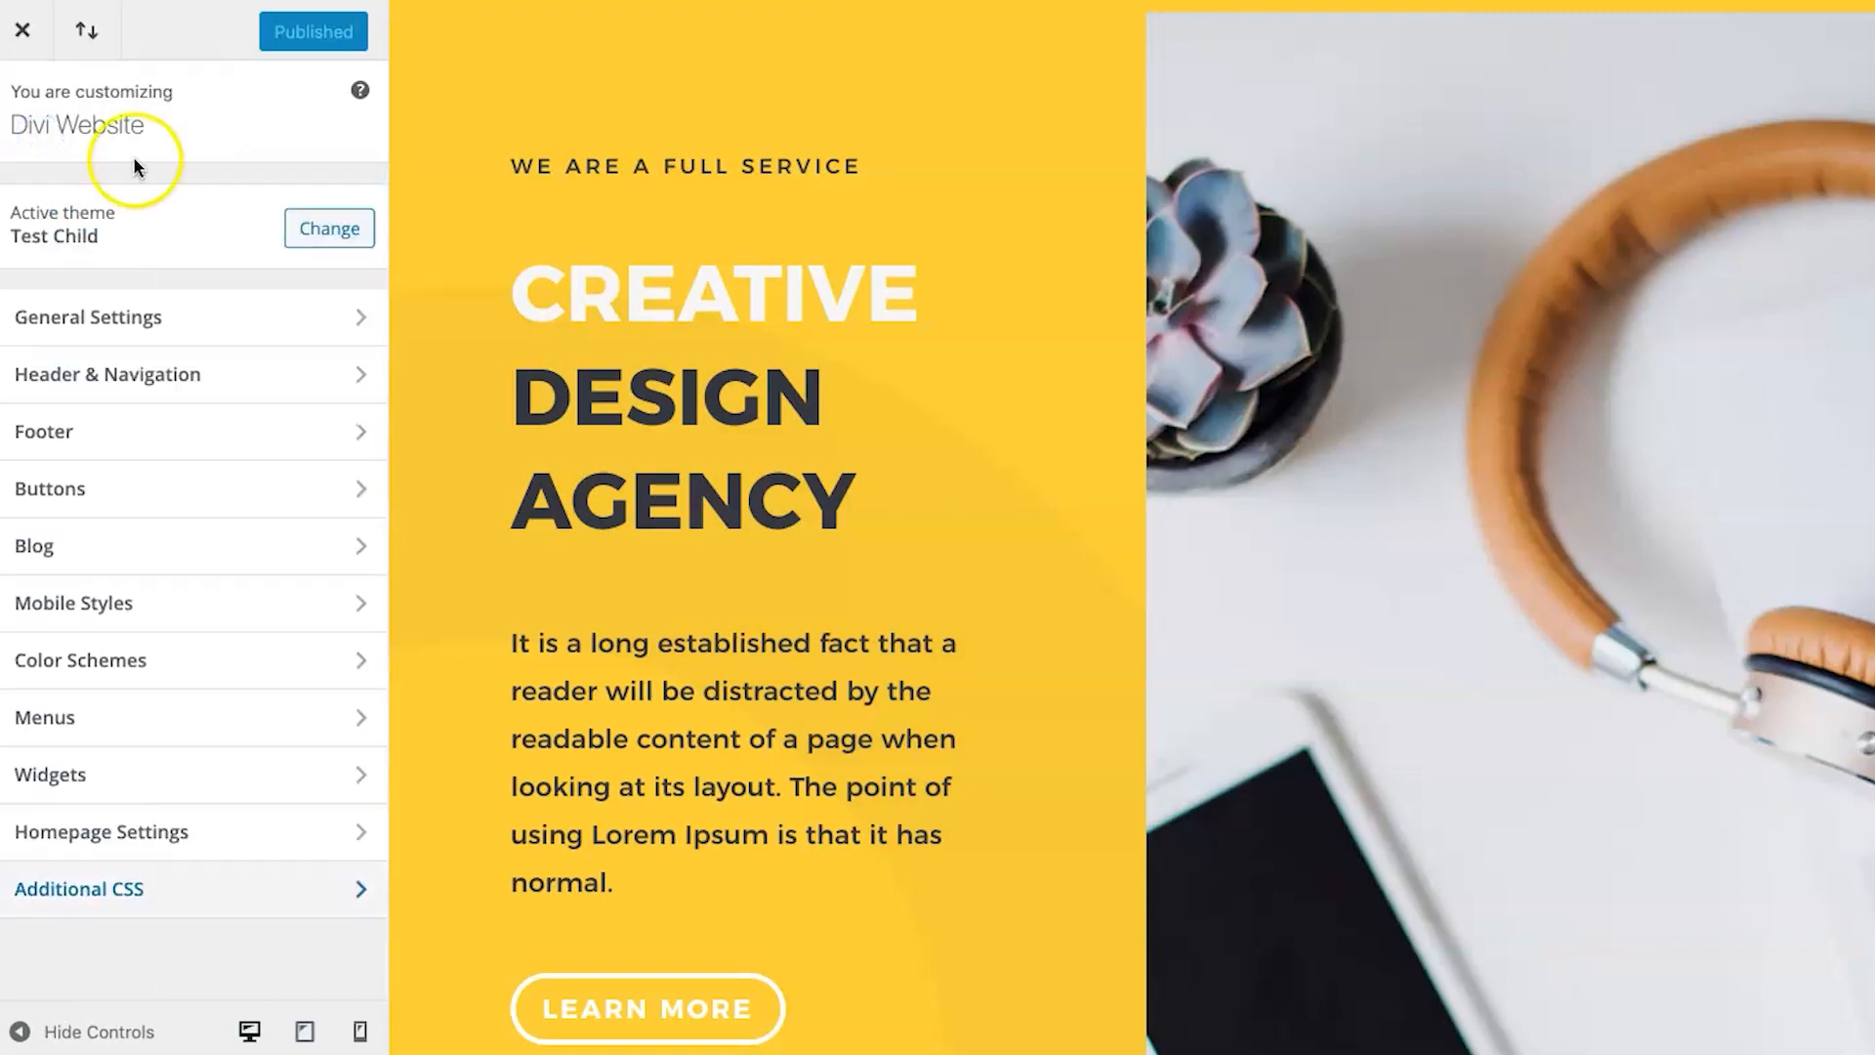
left_click(98, 889)
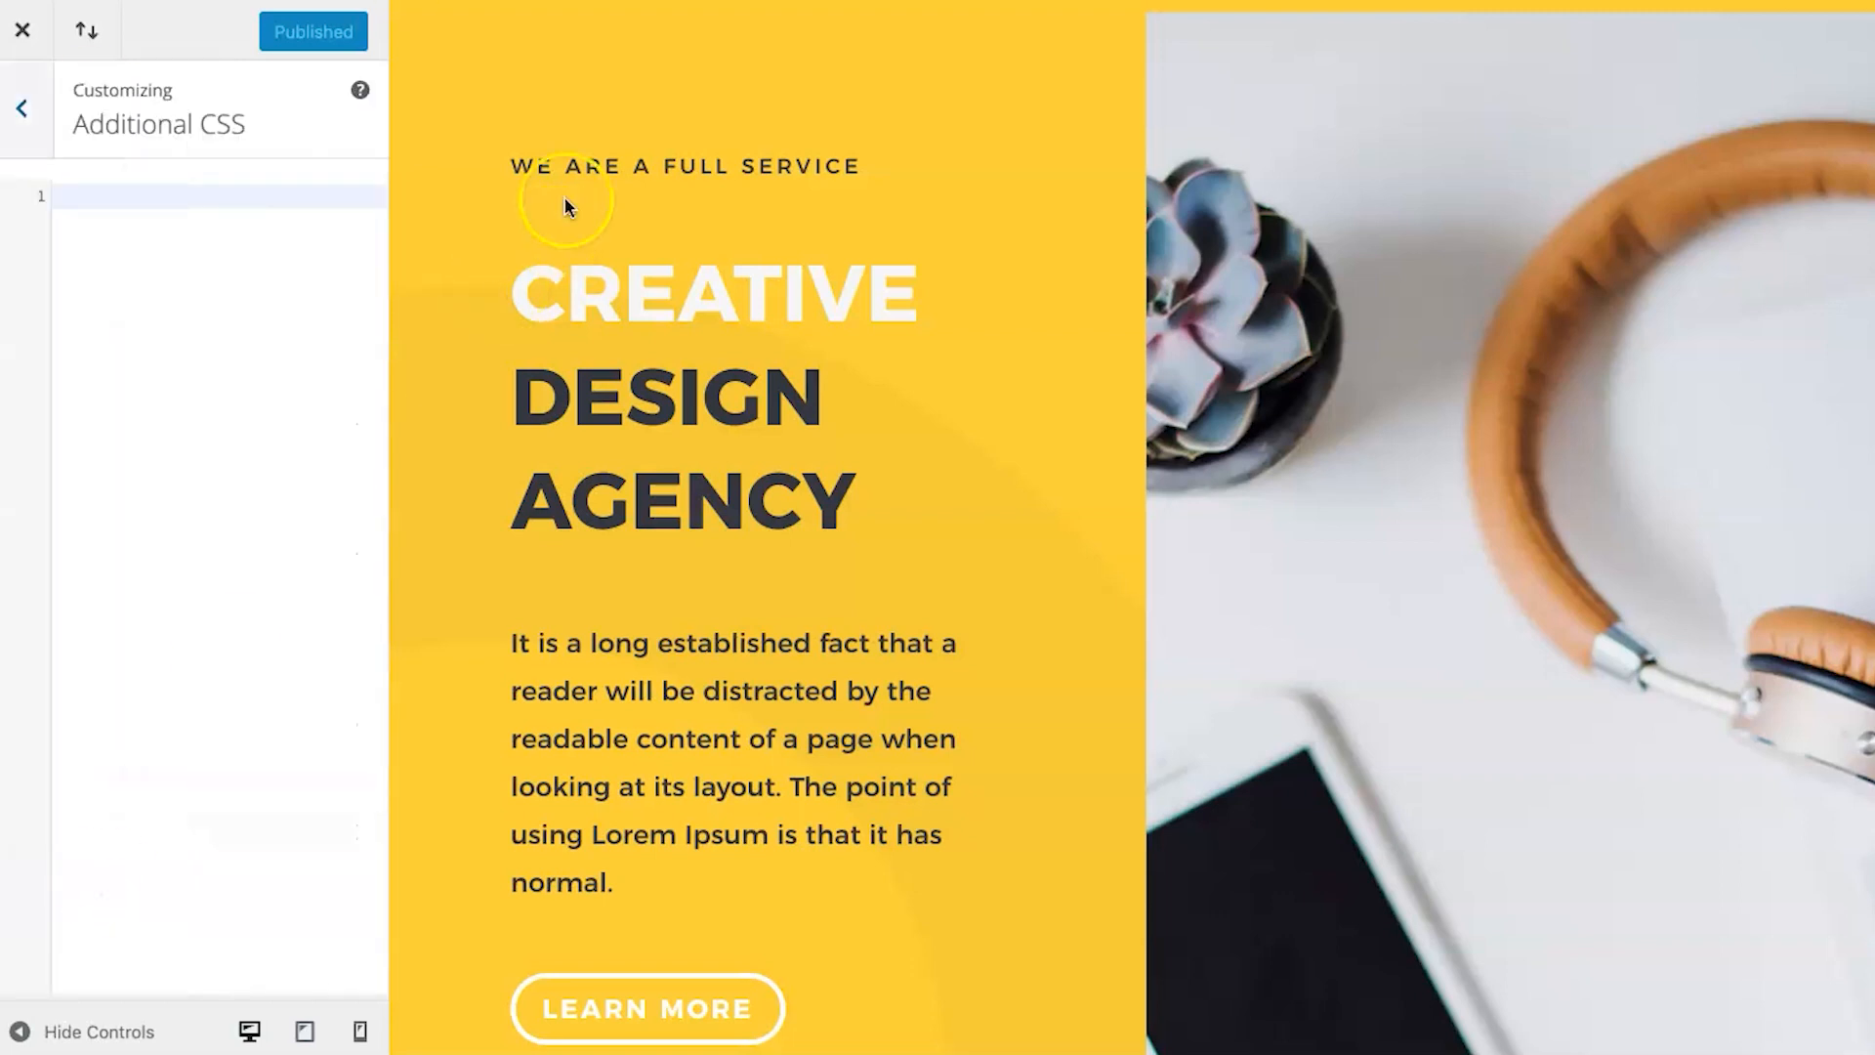
left_click(39, 129)
left_click(126, 889)
left_click(156, 461)
key("super+v")
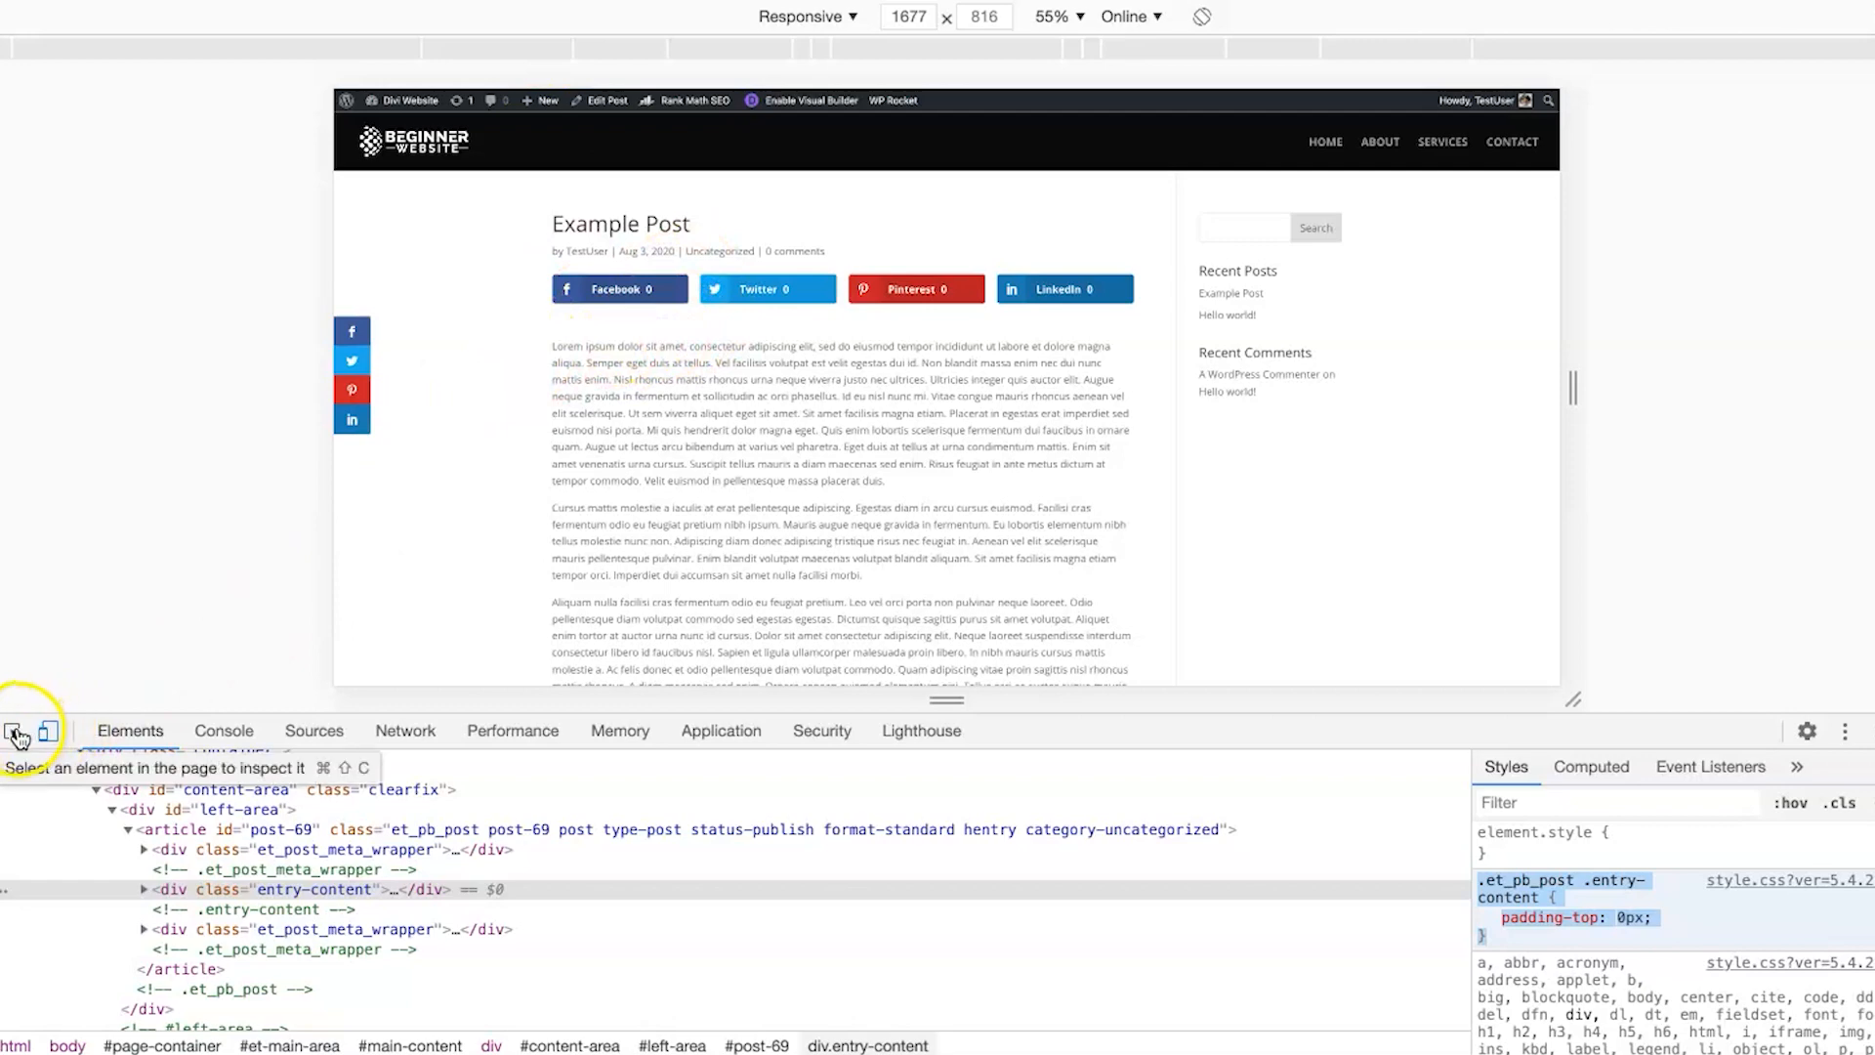
Inspect the inline share icons' container on Example Post and set the .et_monarch .et_social_inline_top margin-bottom to 10px
left_click(15, 733)
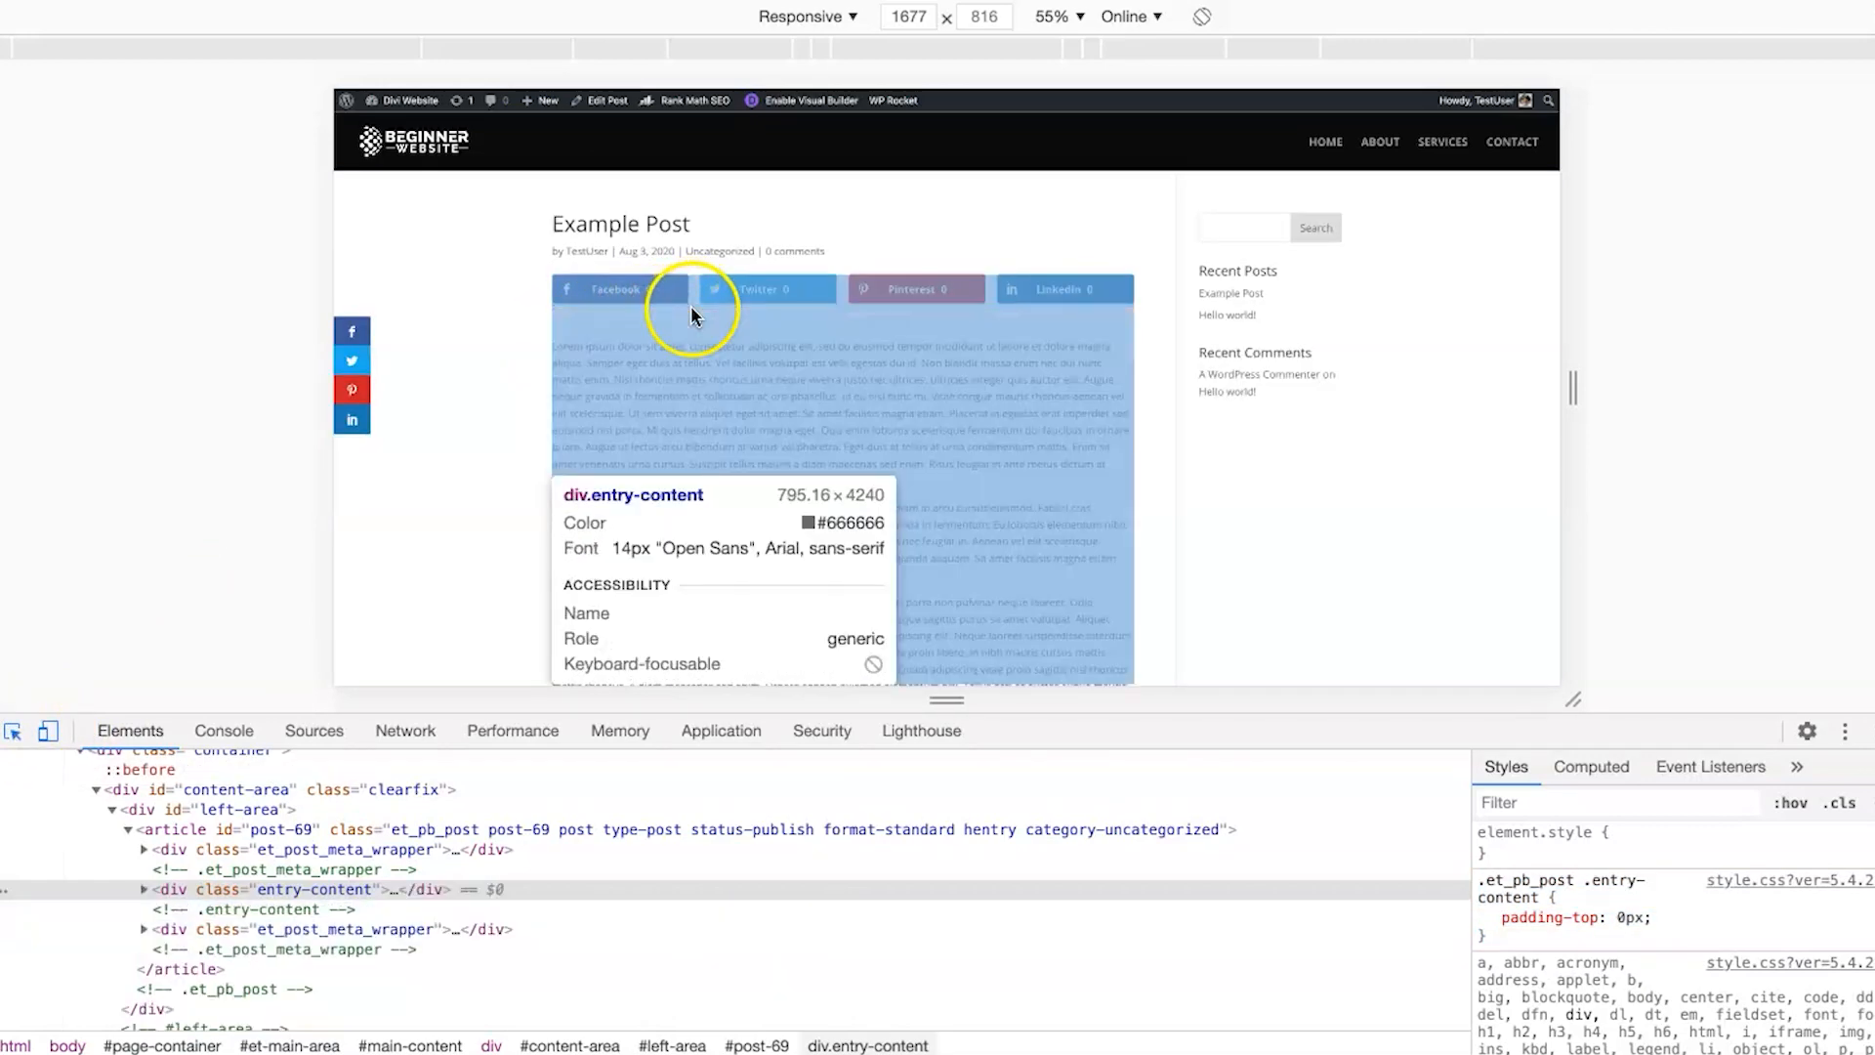
left_click(691, 311)
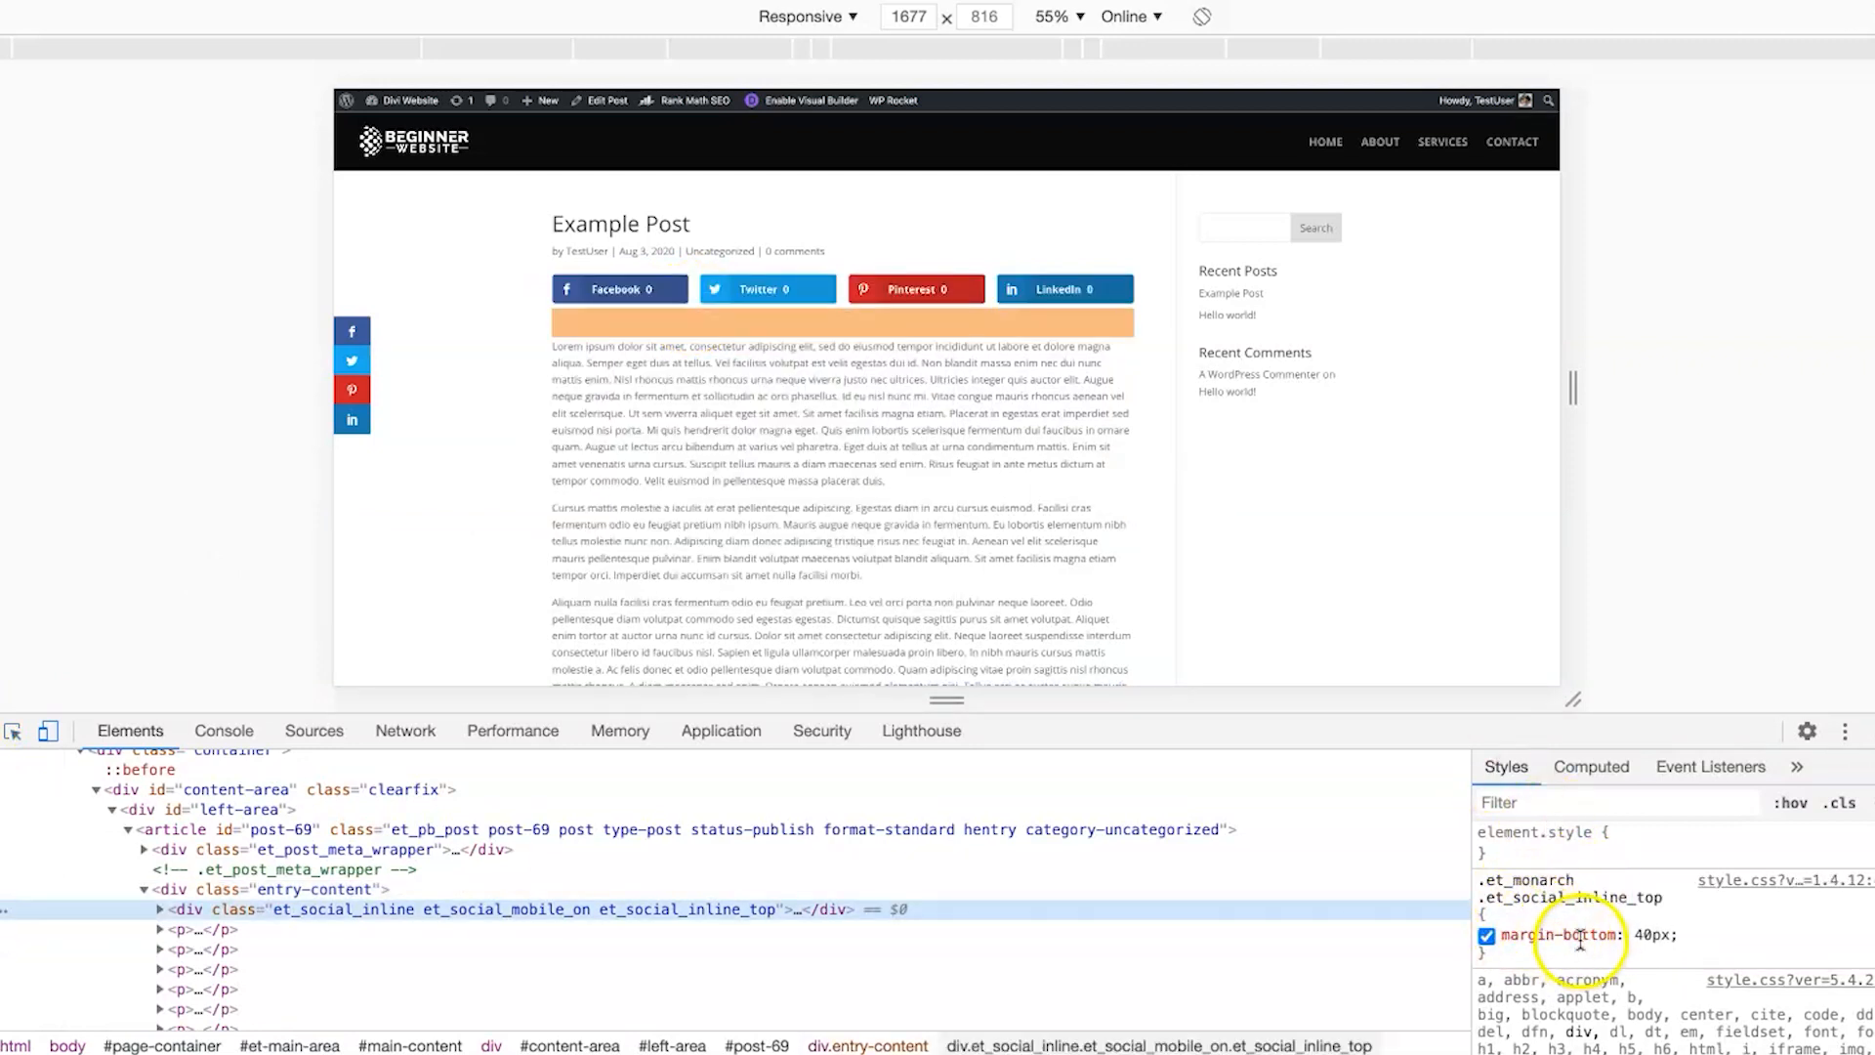
left_click(1648, 935)
key("Left")
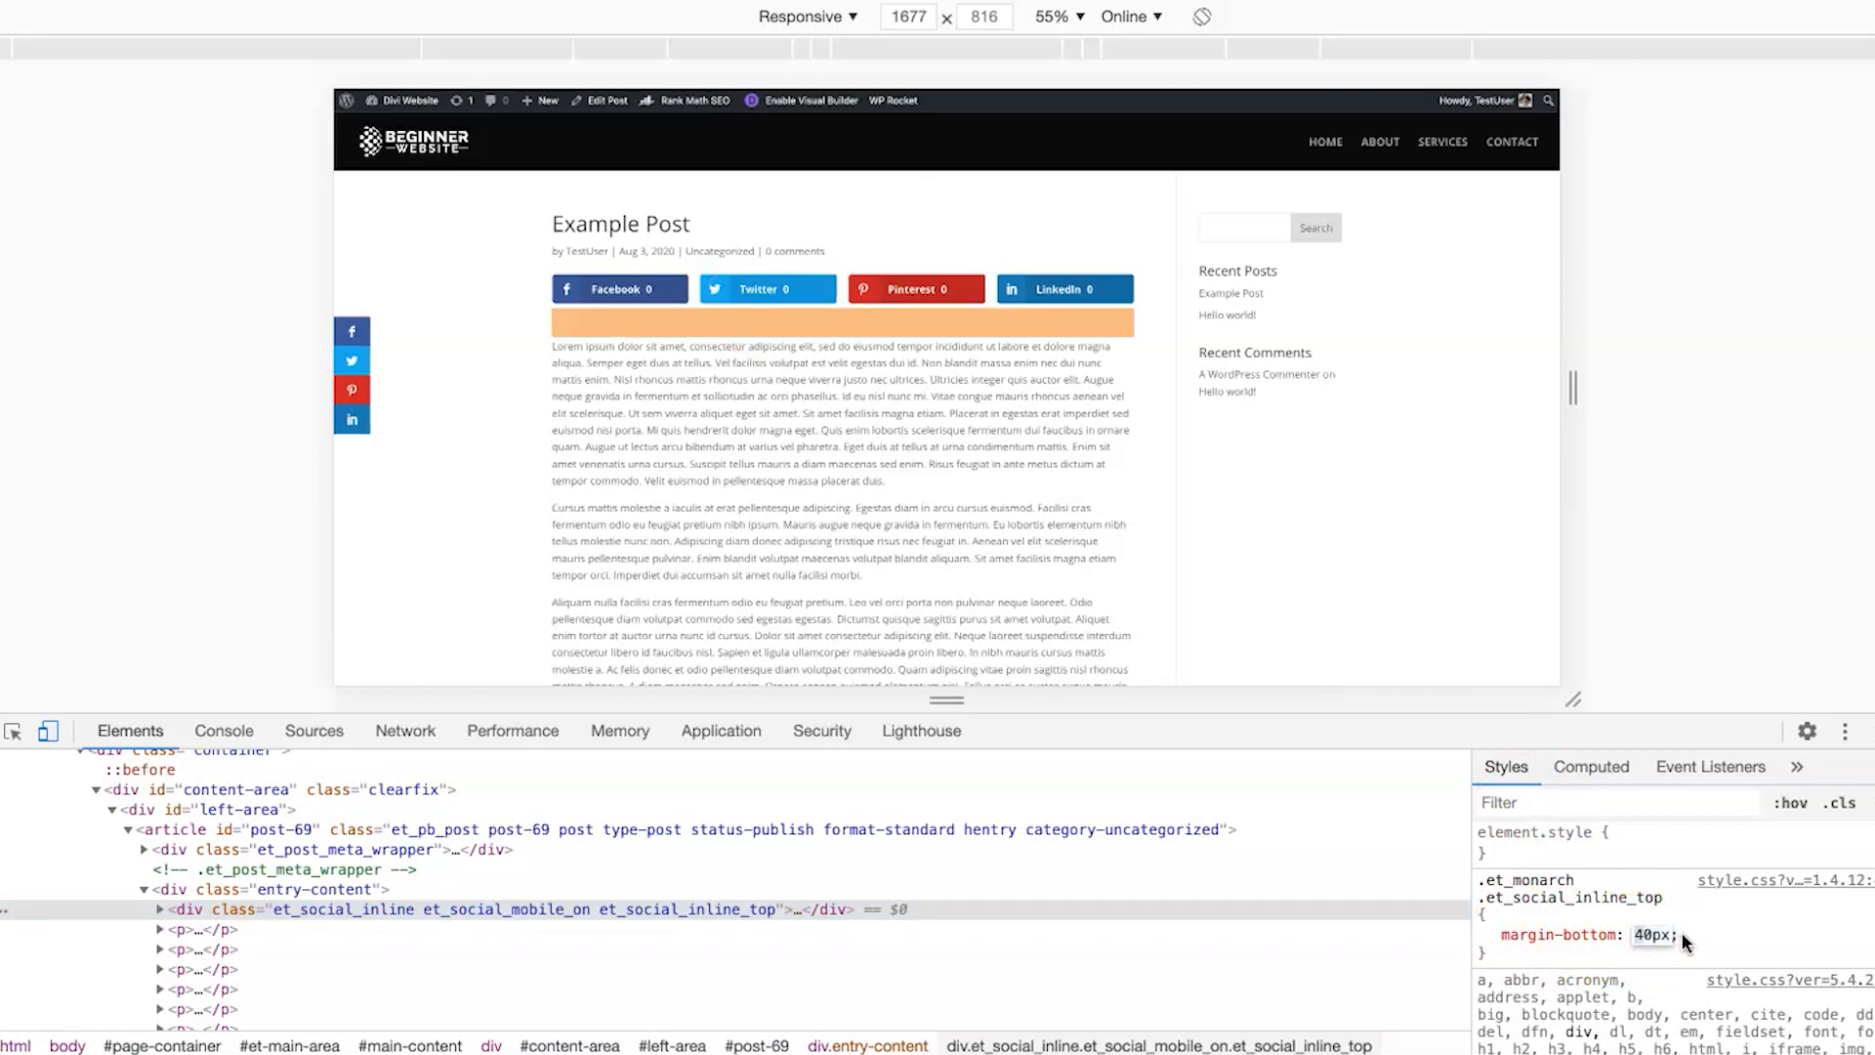
key("Delete")
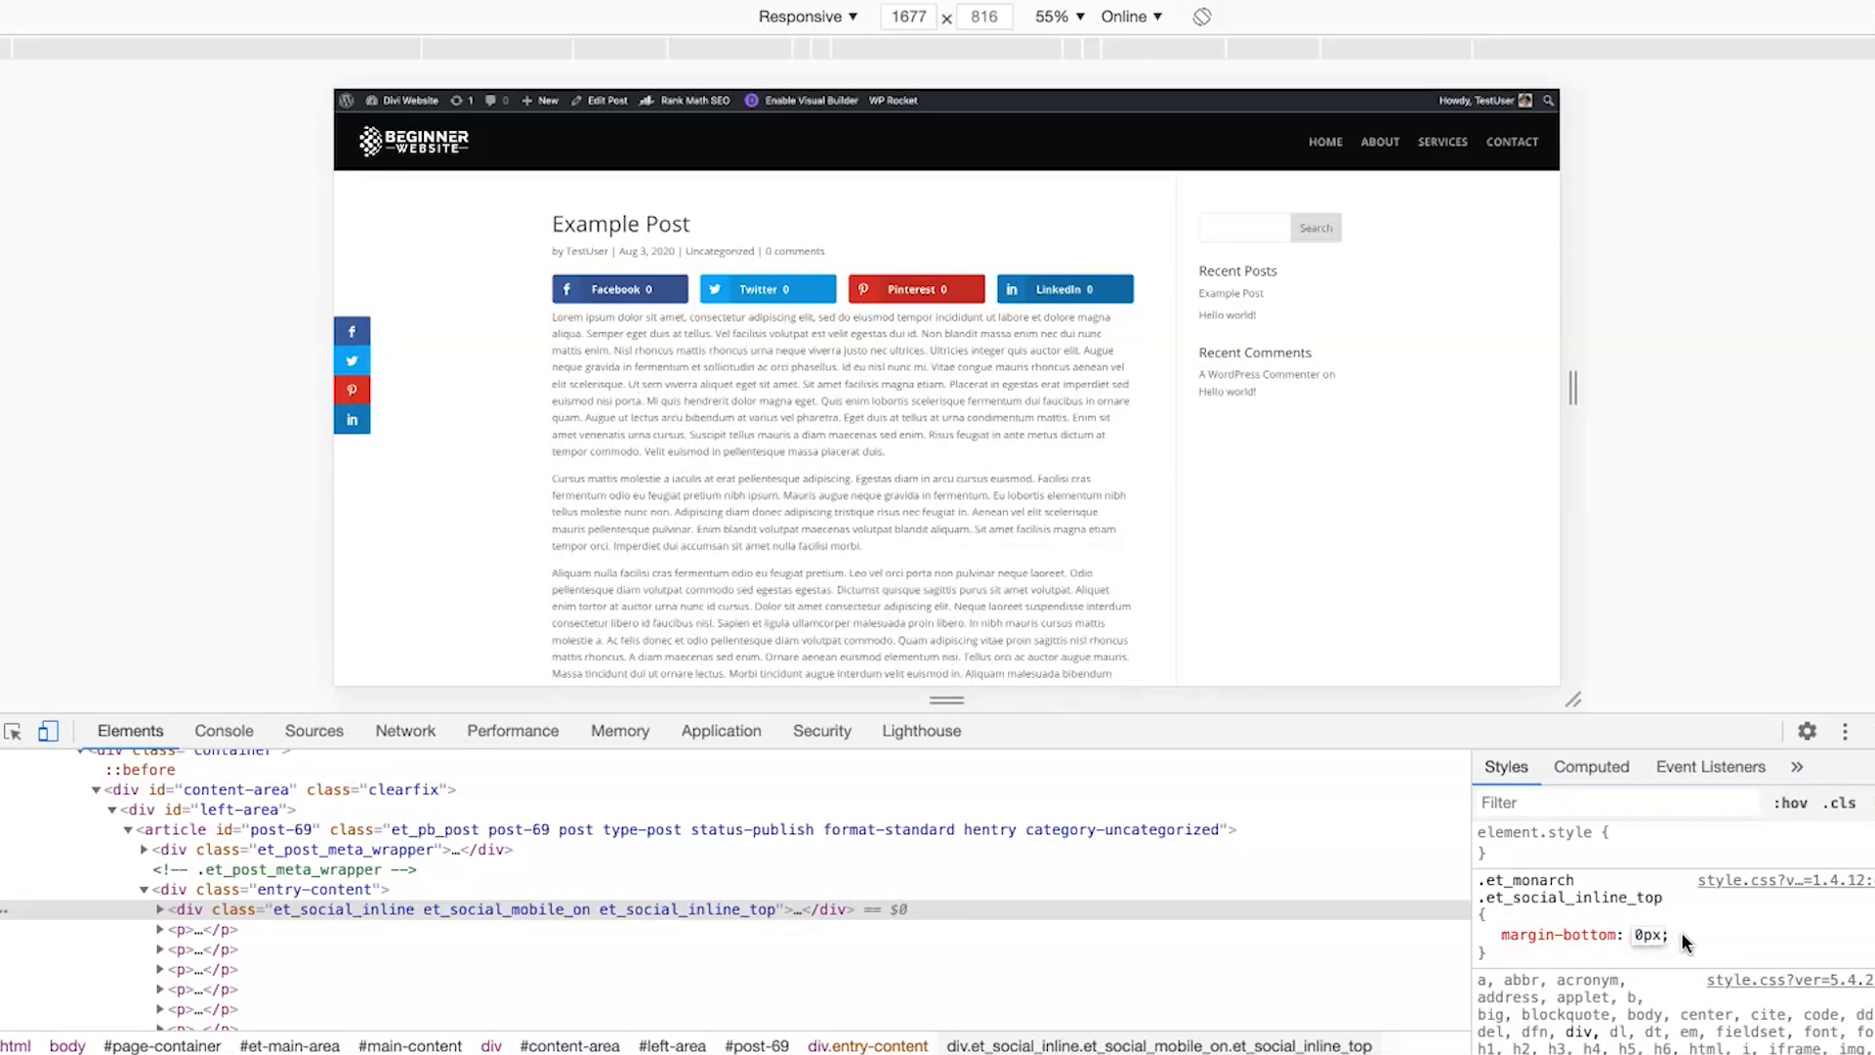
type("1")
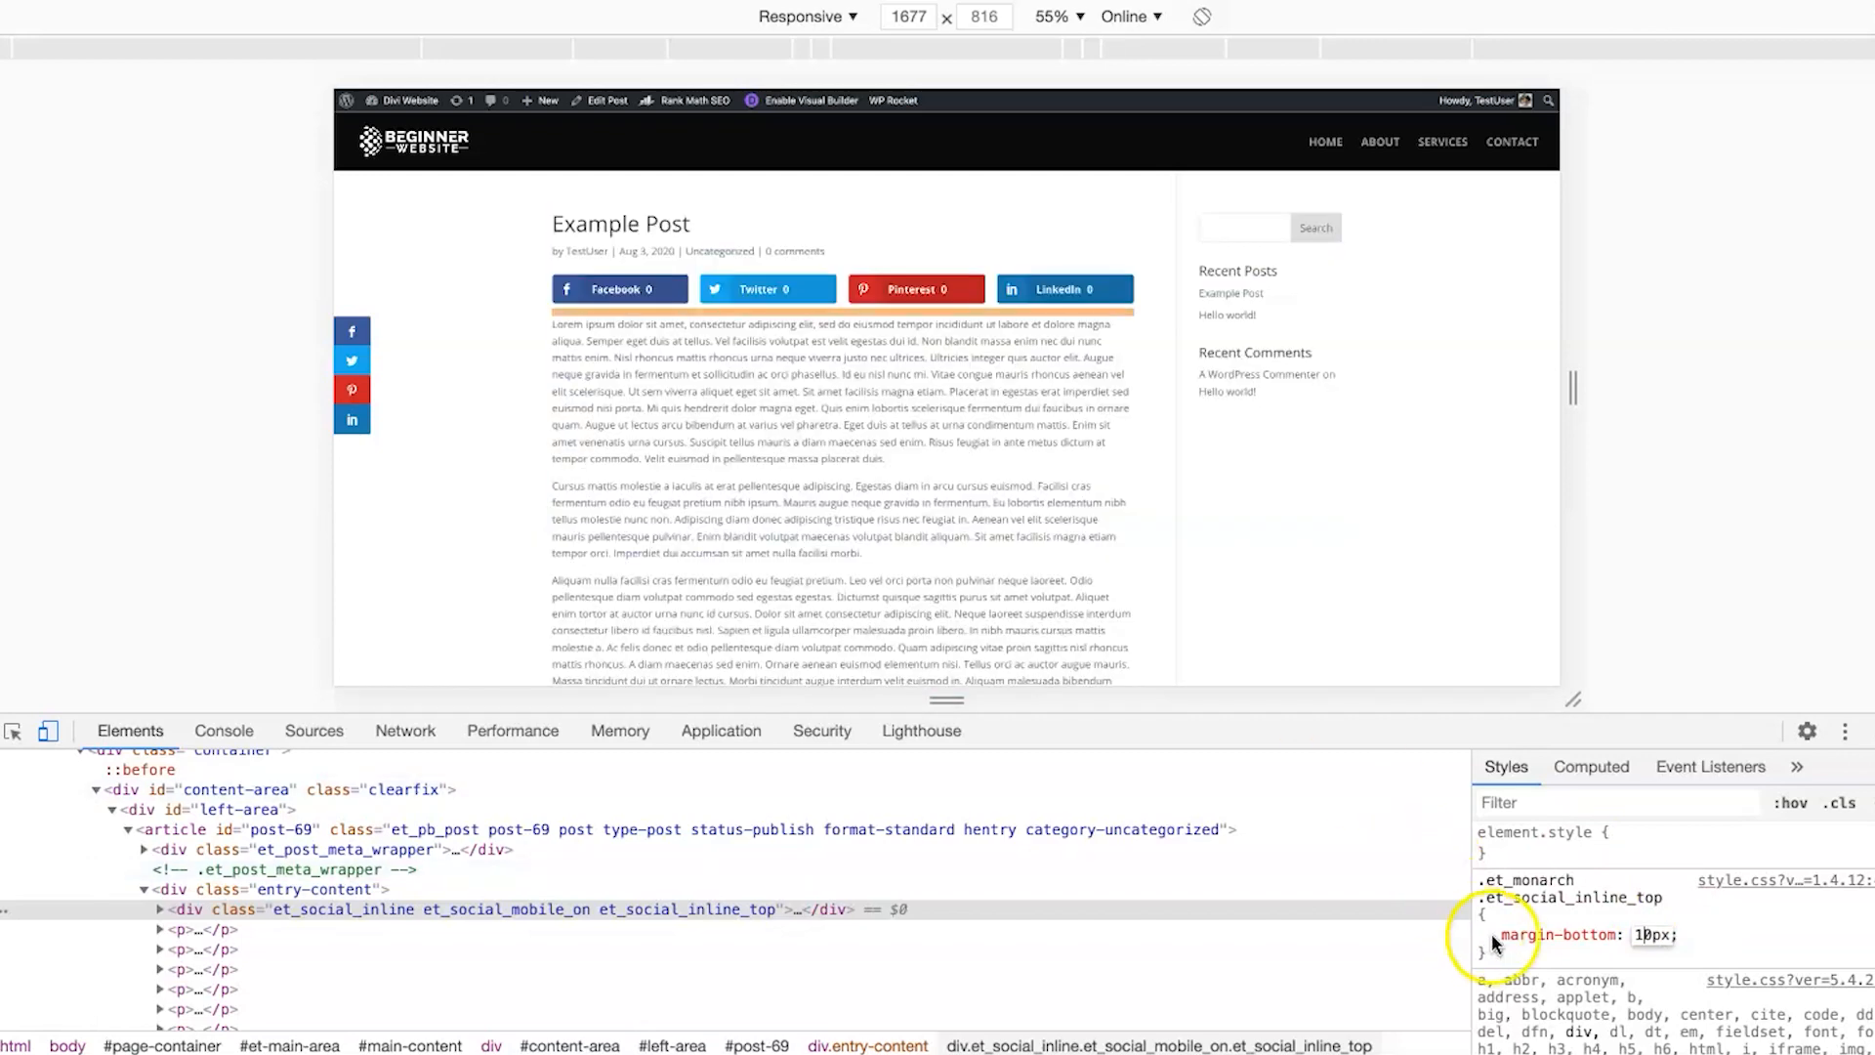
Copy the .et_monarch .et_social_inline_top rule with margin-bottom: 10px and paste it on a new line below the existing Additional CSS rule
left_click_drag(1498, 971, 1480, 884)
key("ctrl+c")
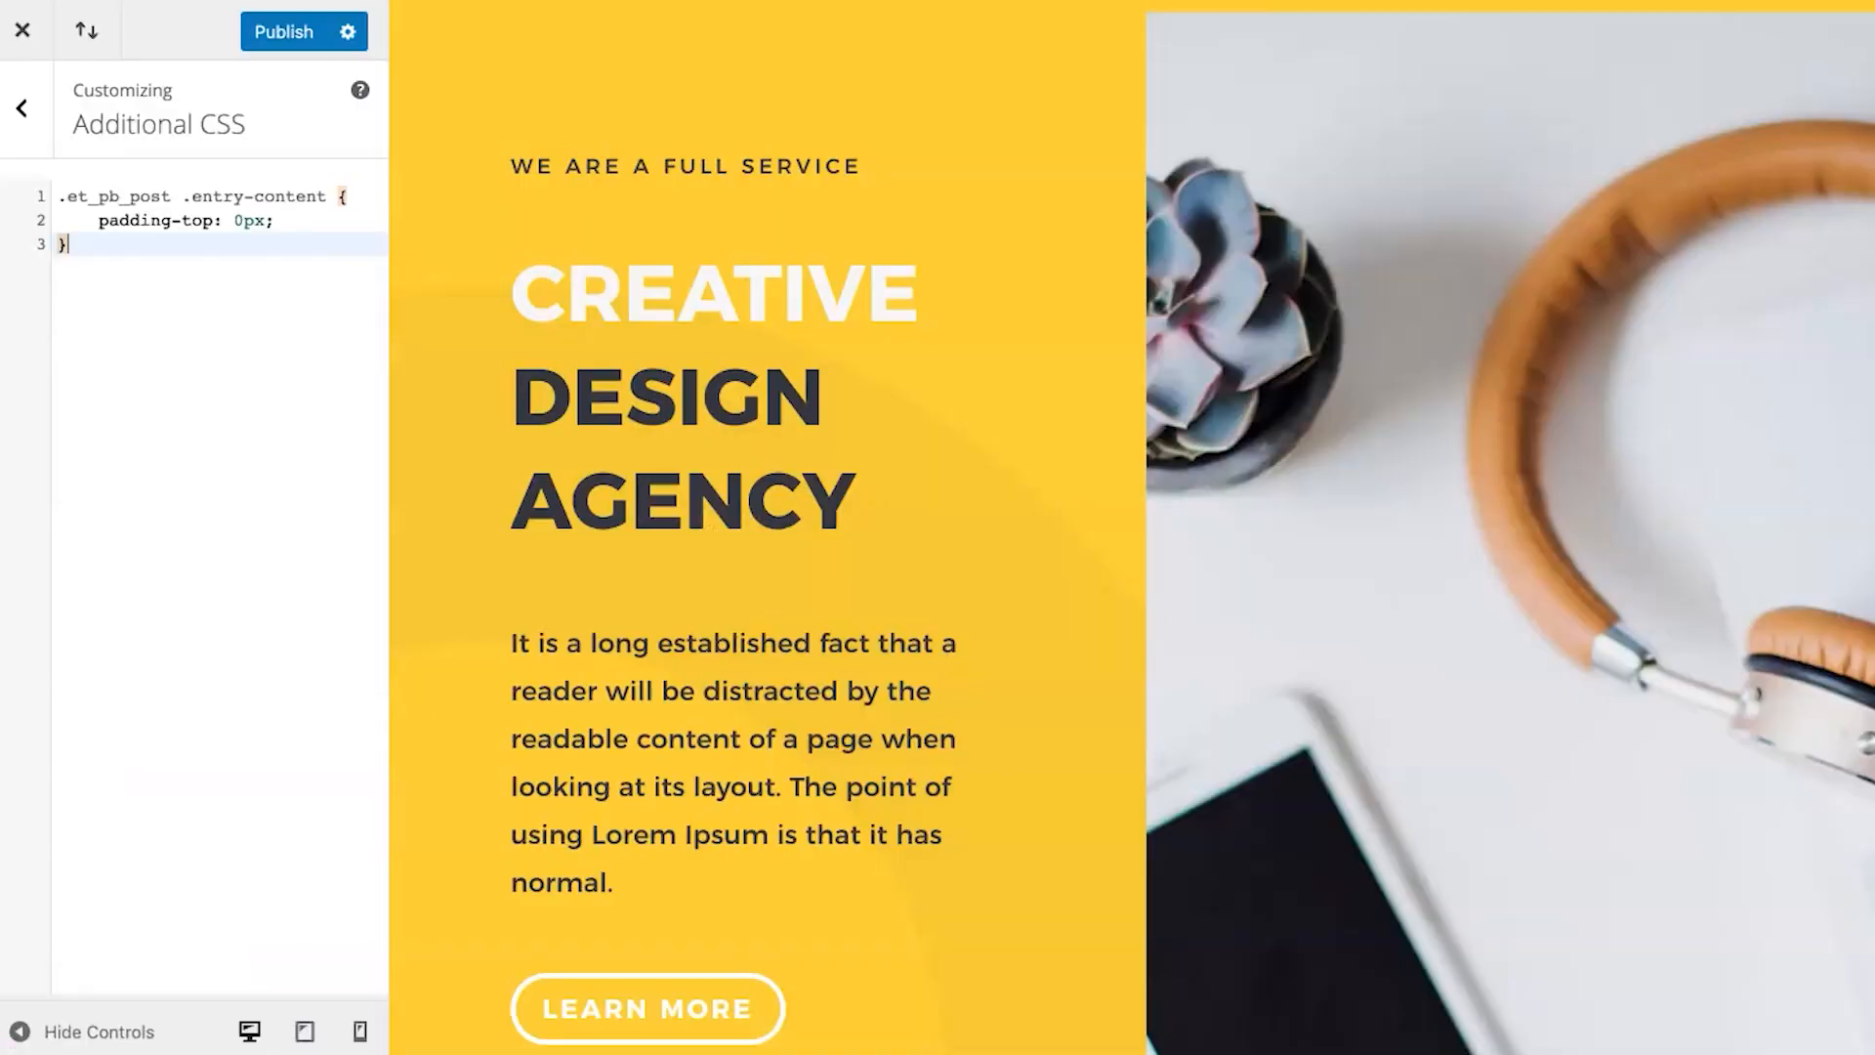
left_click(311, 475)
key("Return")
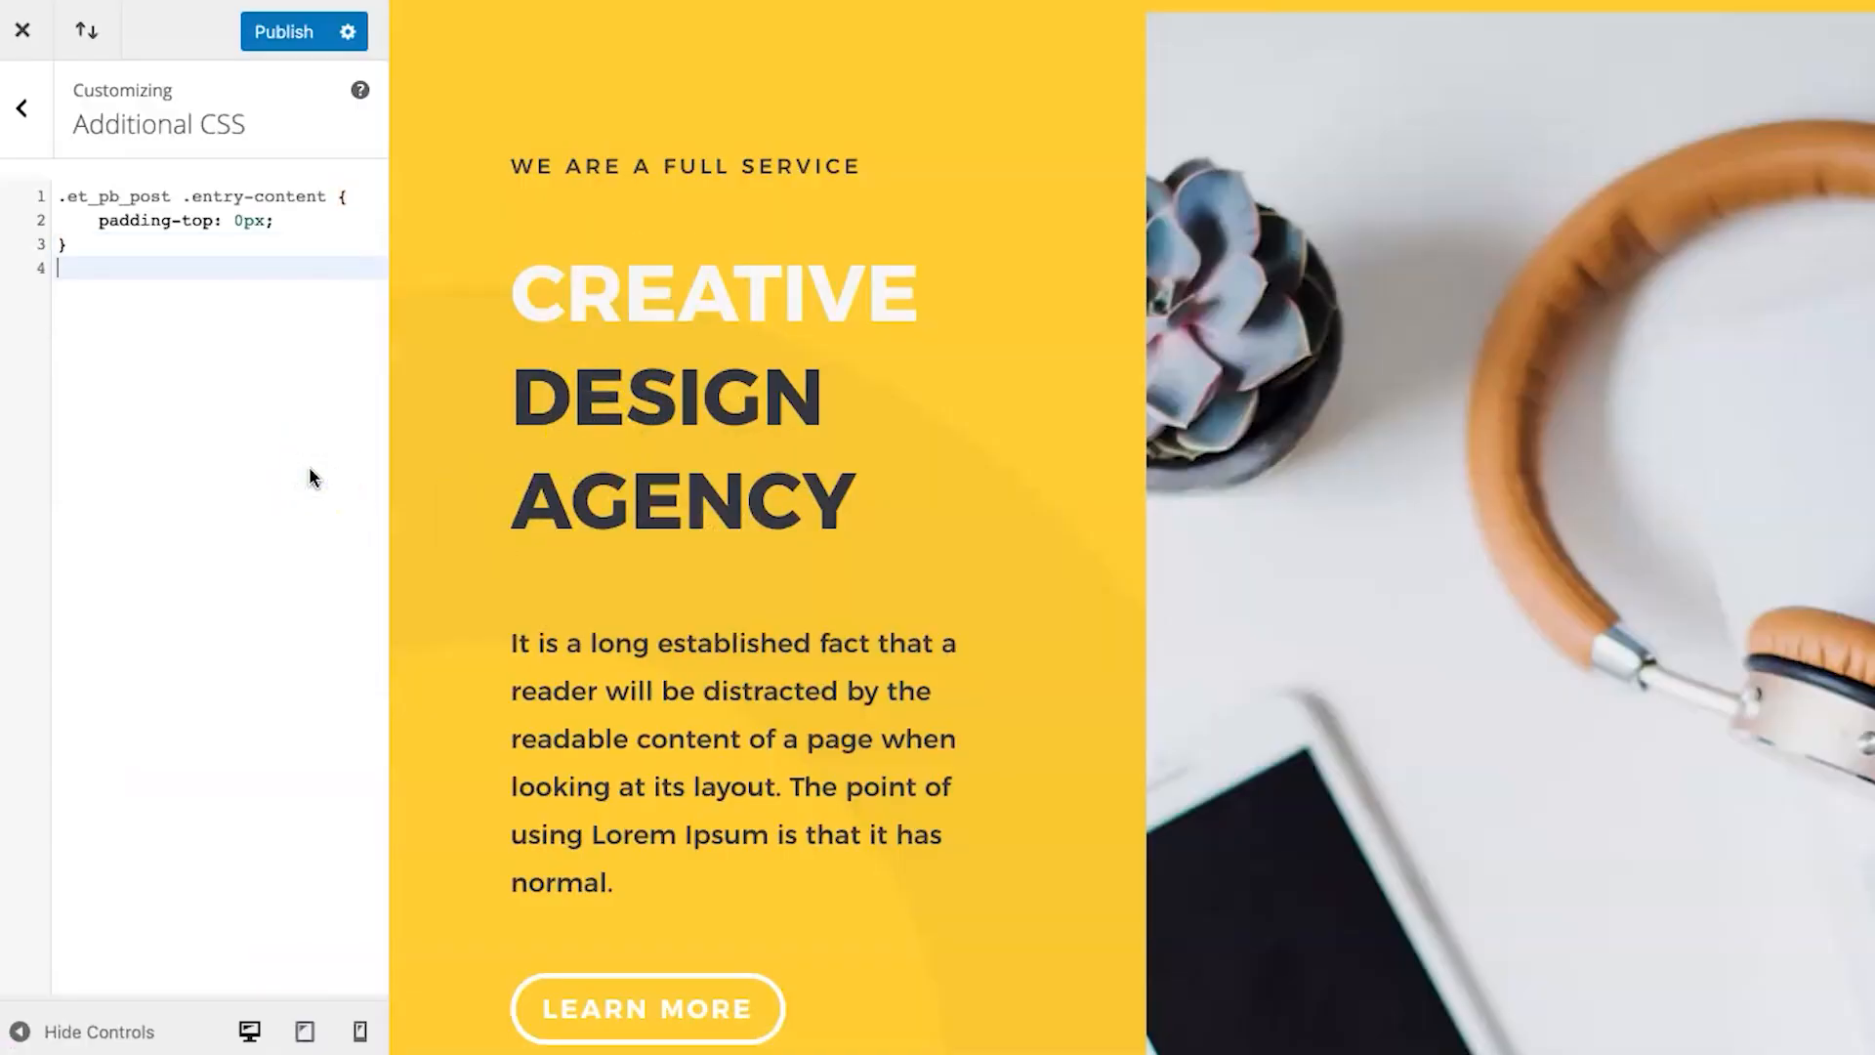
key("ctrl+v")
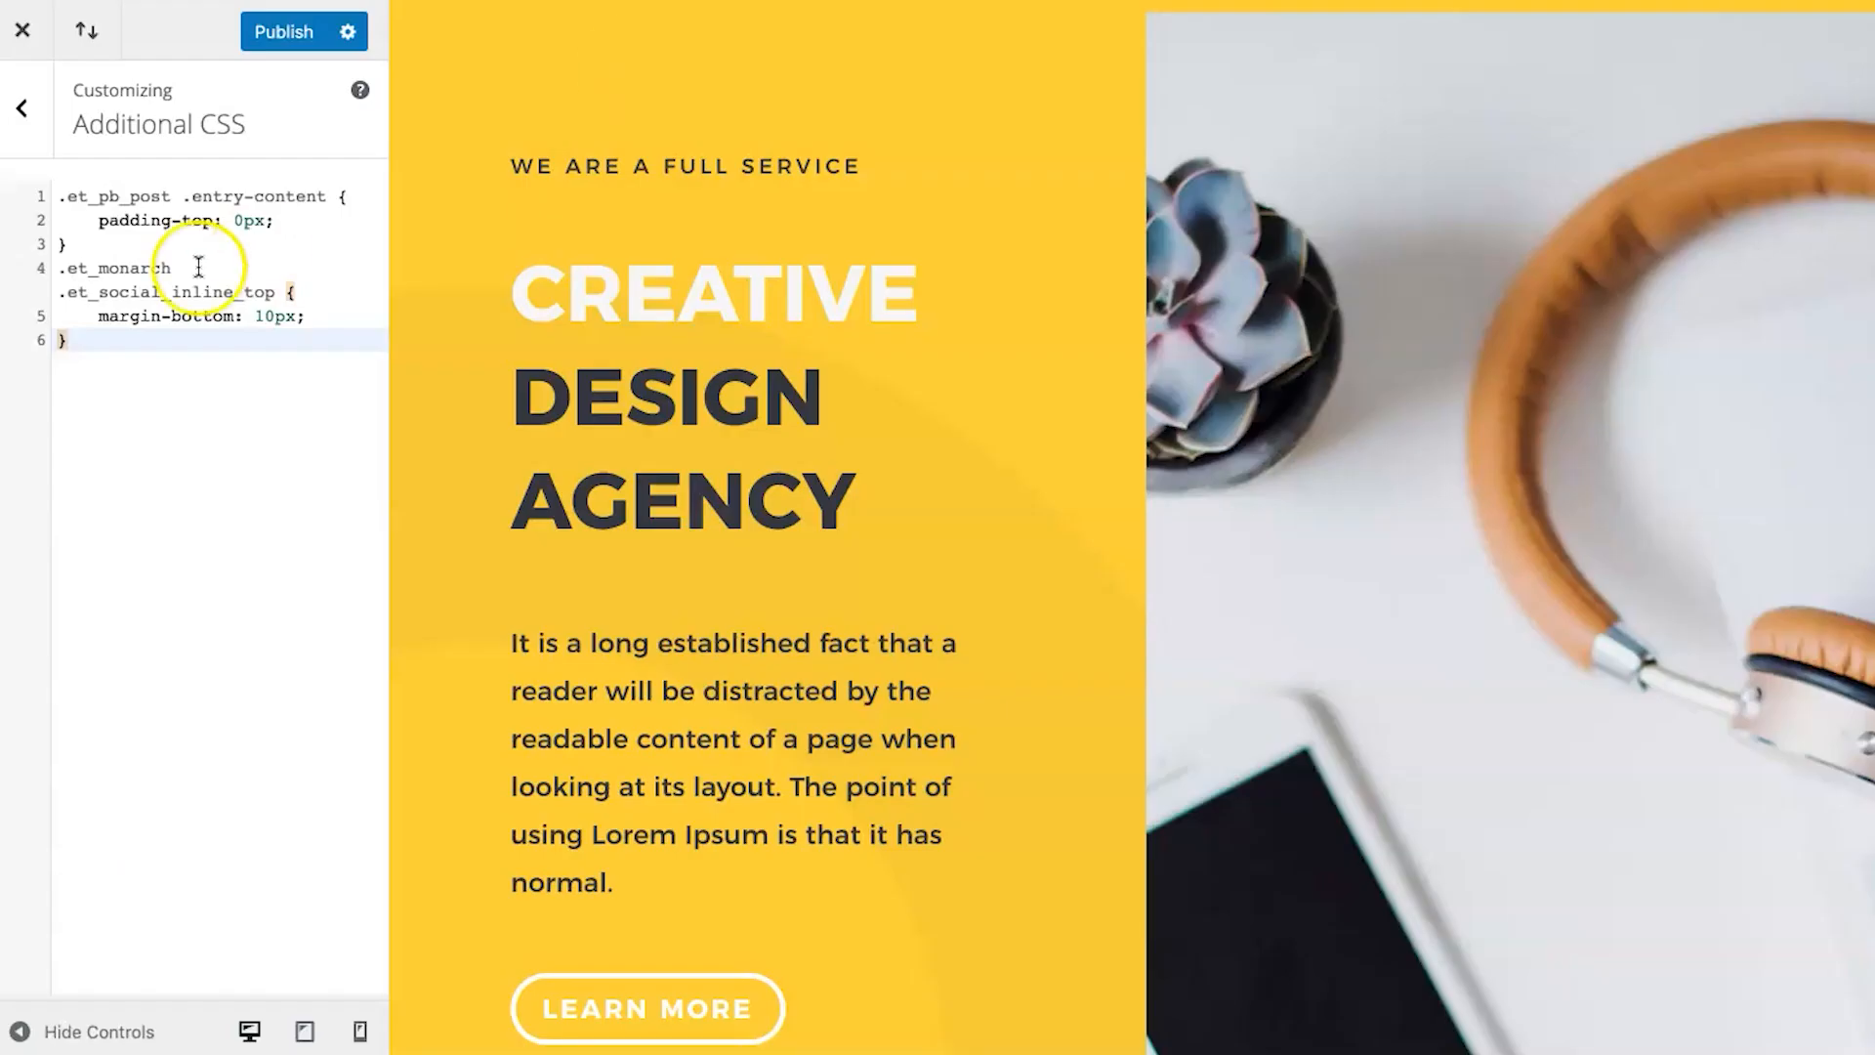
Publish the two Additional CSS rules in the Customizer
left_click_drag(59, 196, 100, 364)
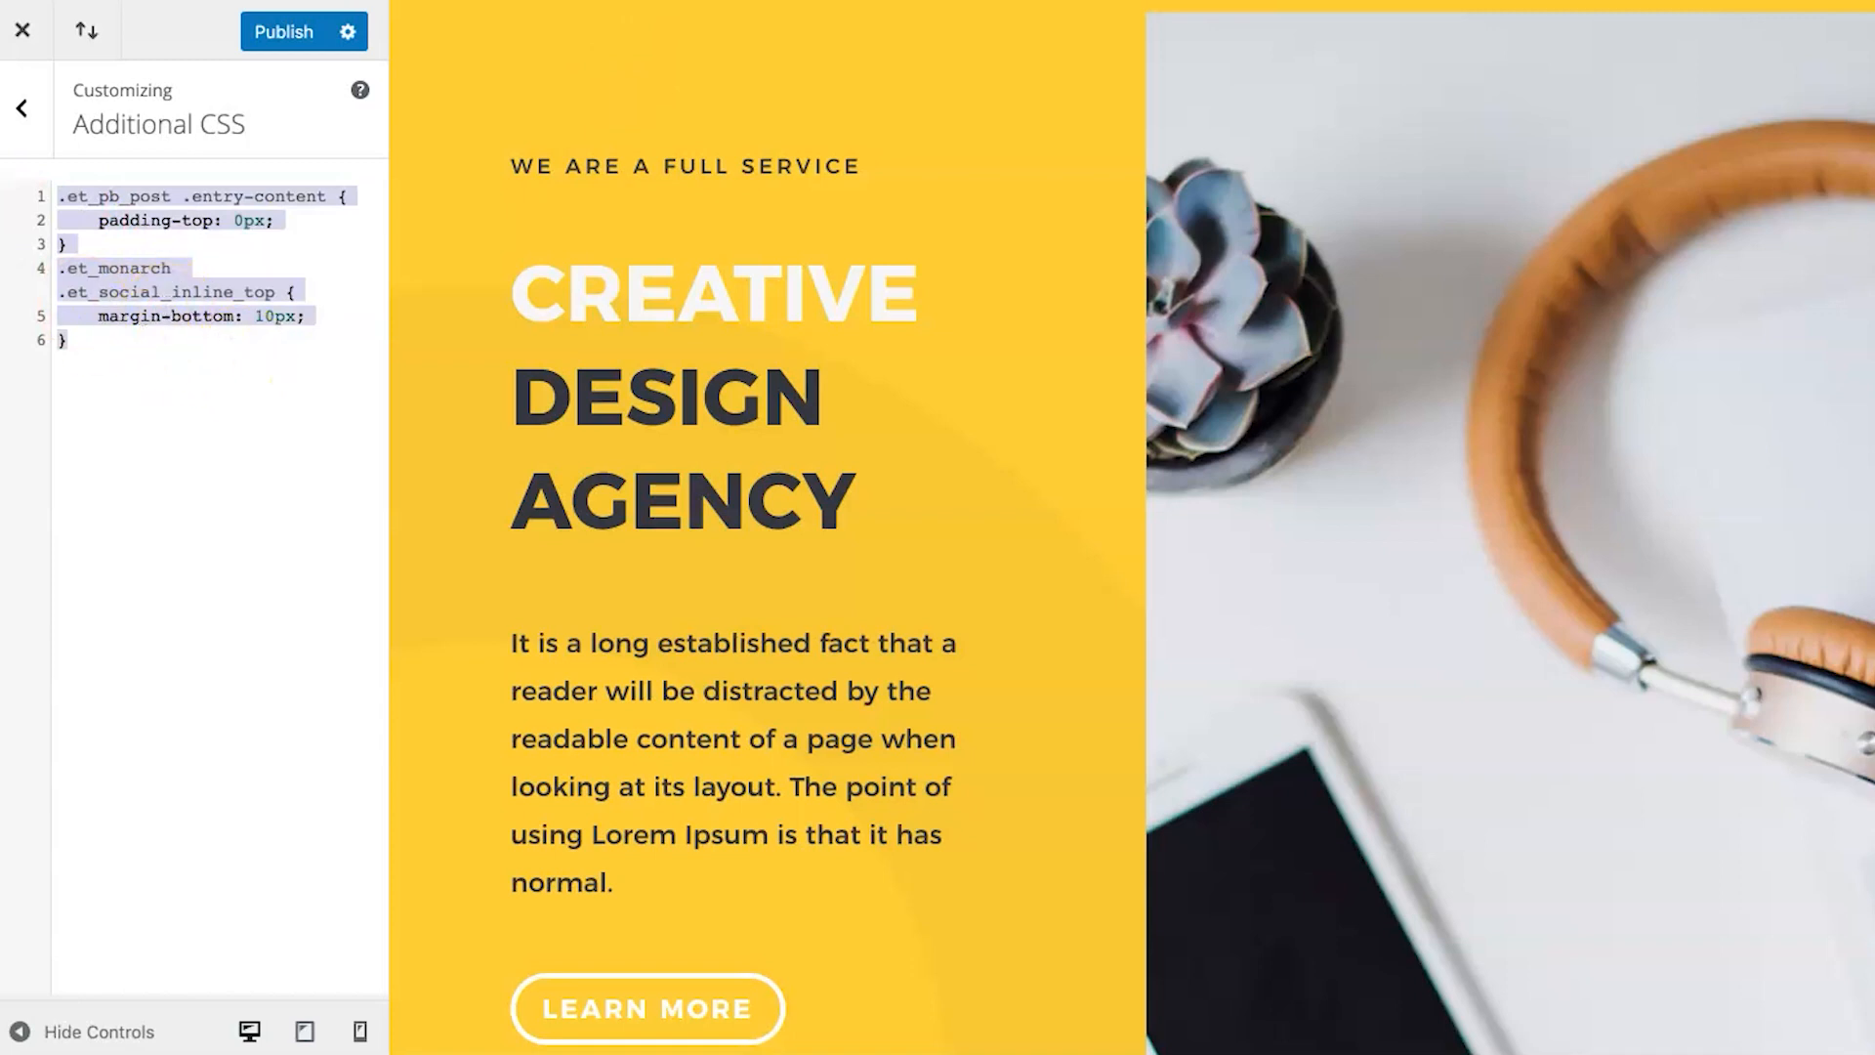
left_click(101, 368)
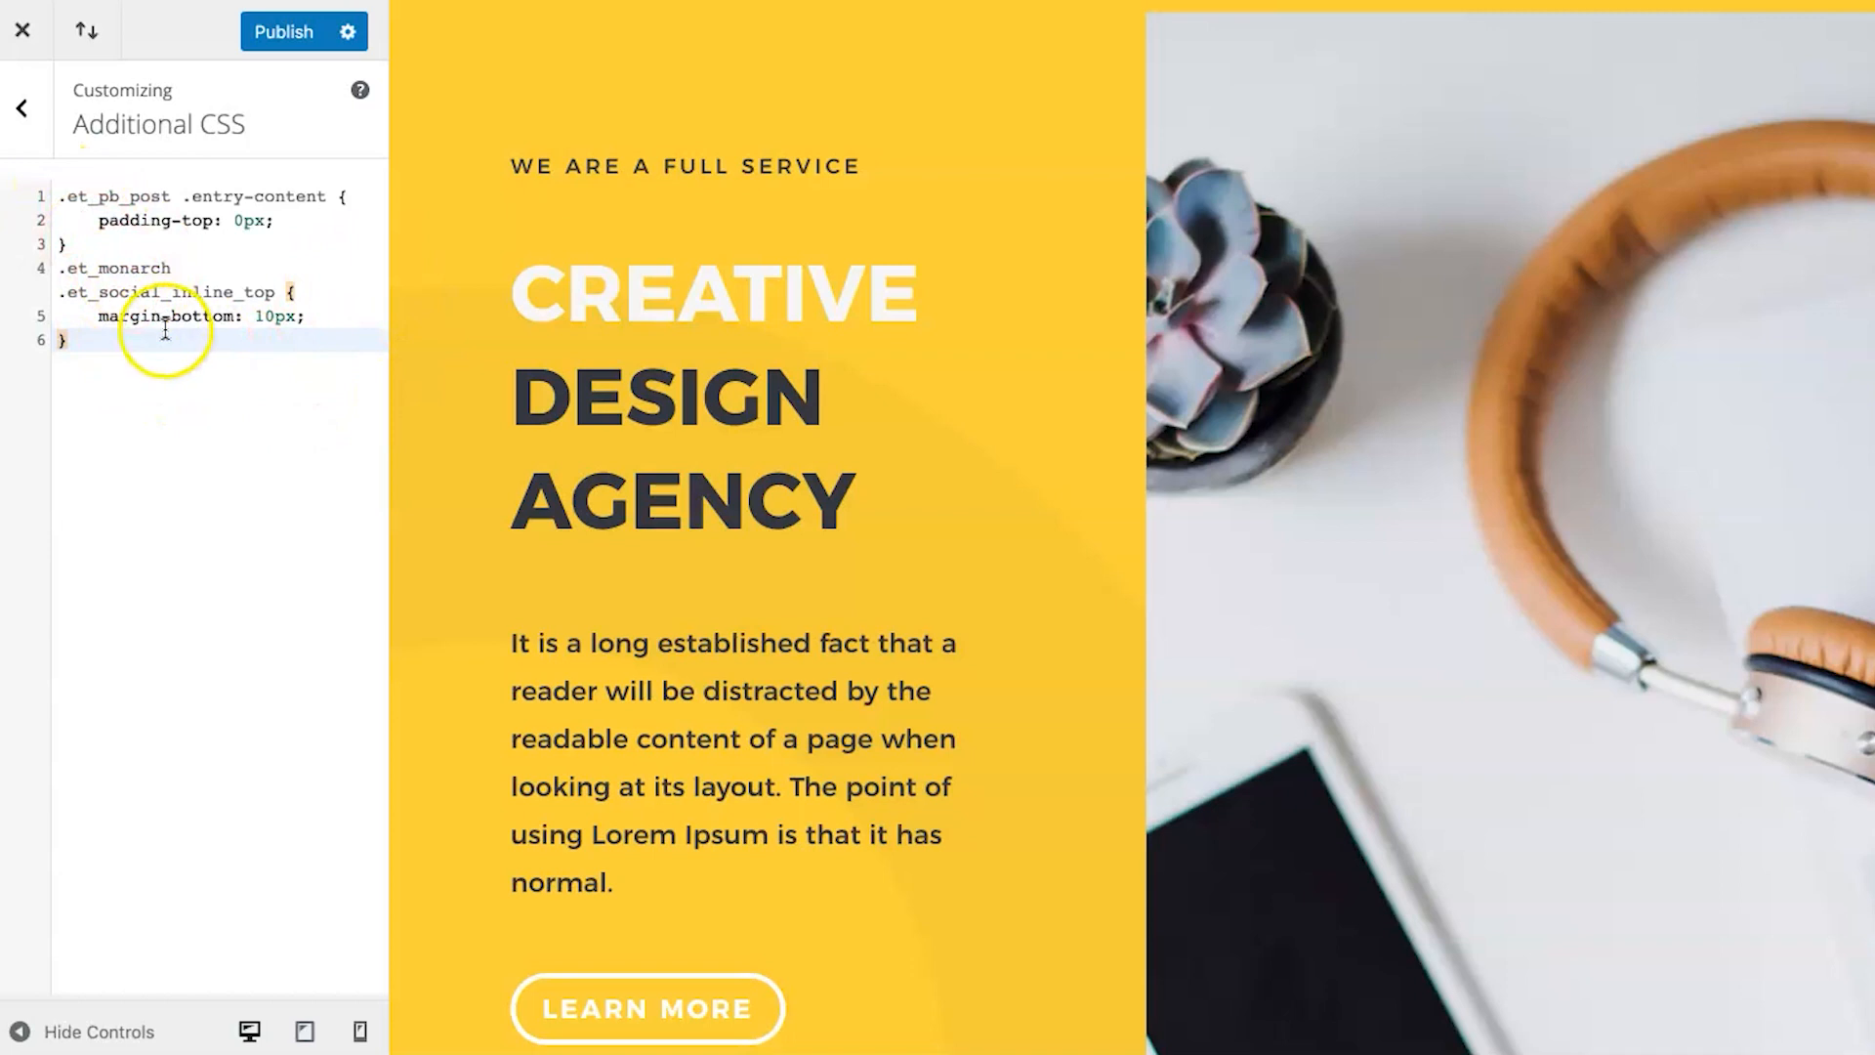
left_click(276, 37)
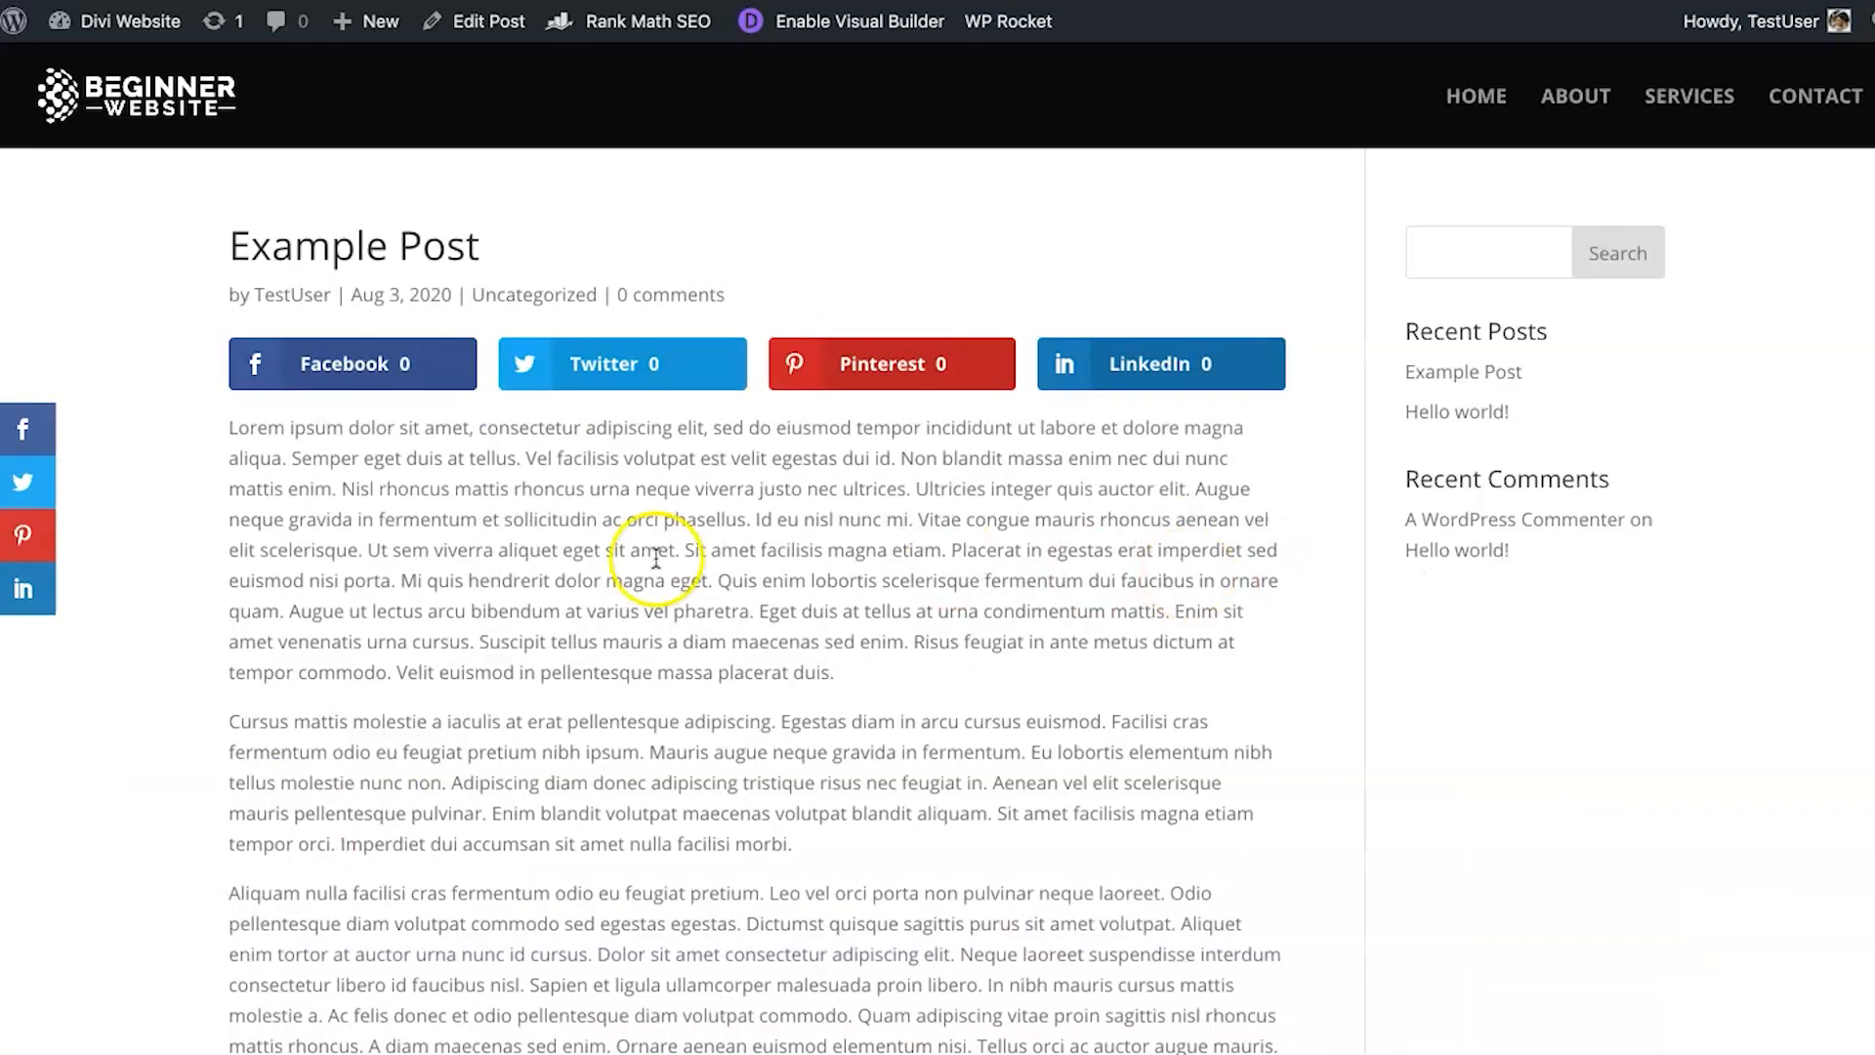
right_click(563, 578)
left_click(418, 617)
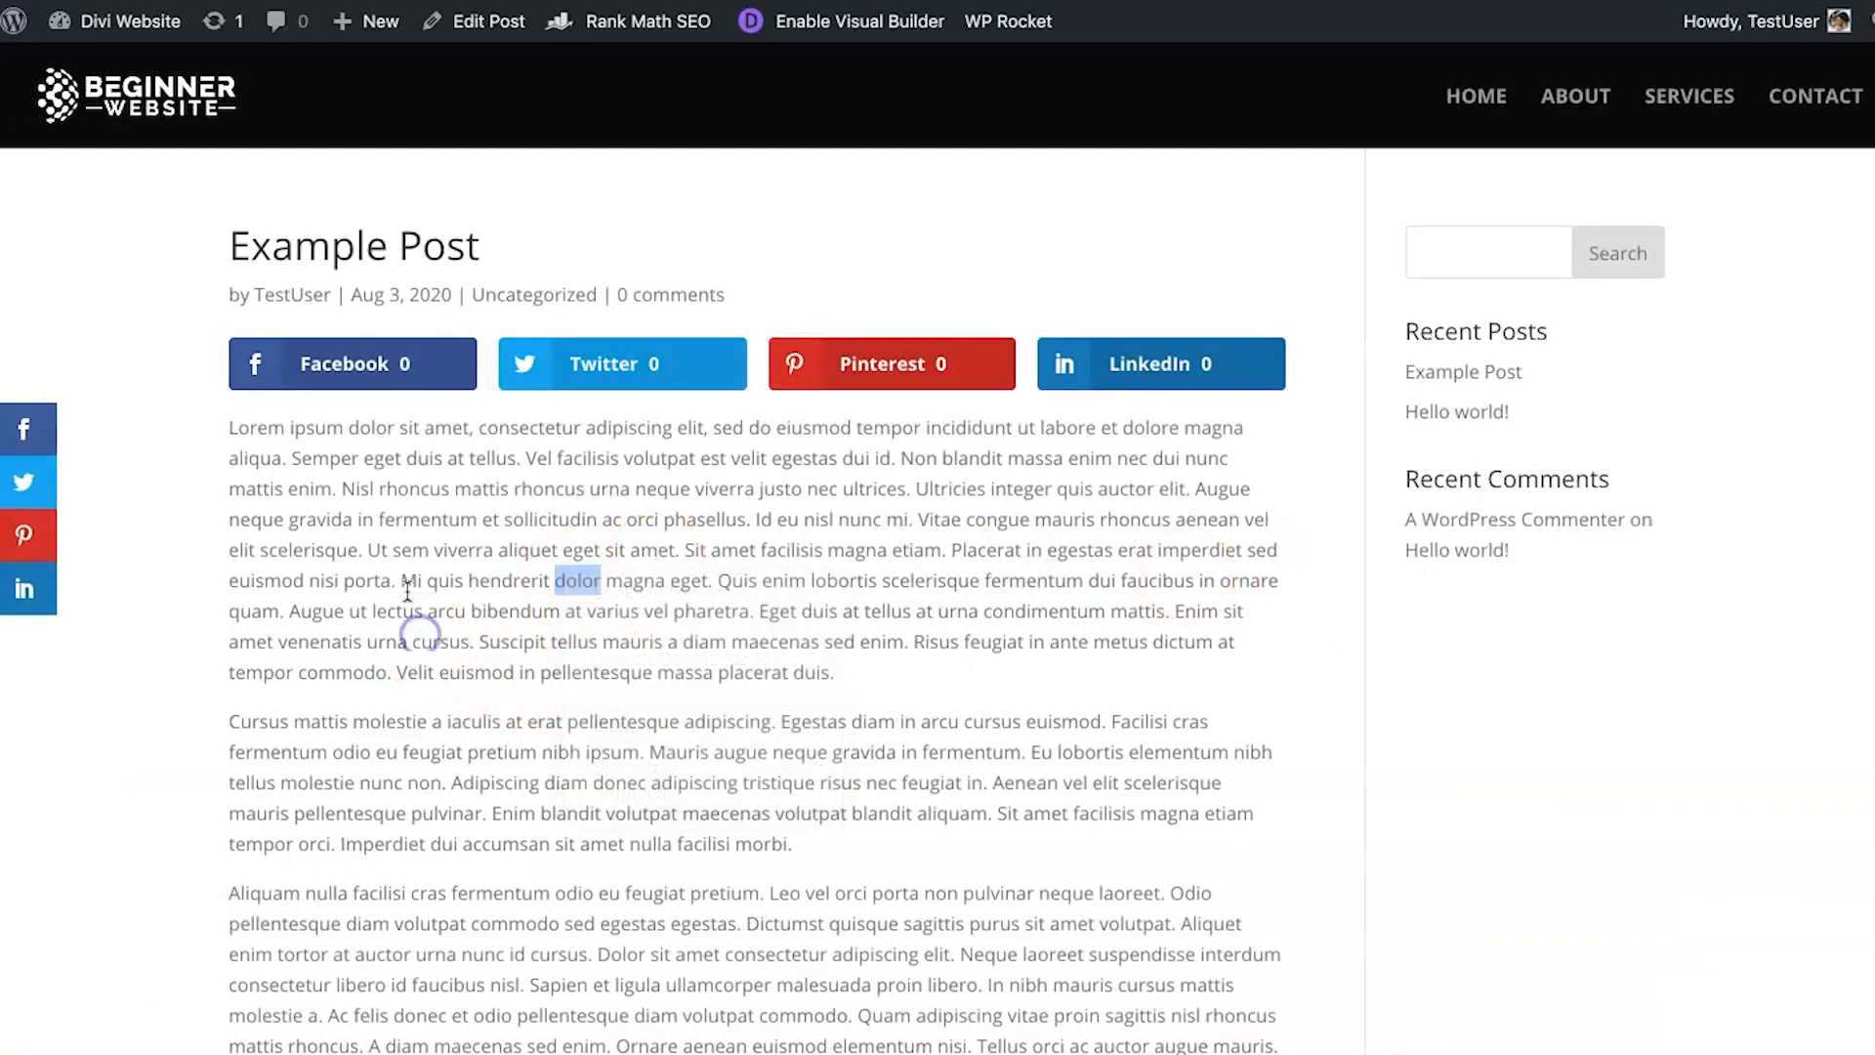
right_click(565, 184)
left_click(614, 250)
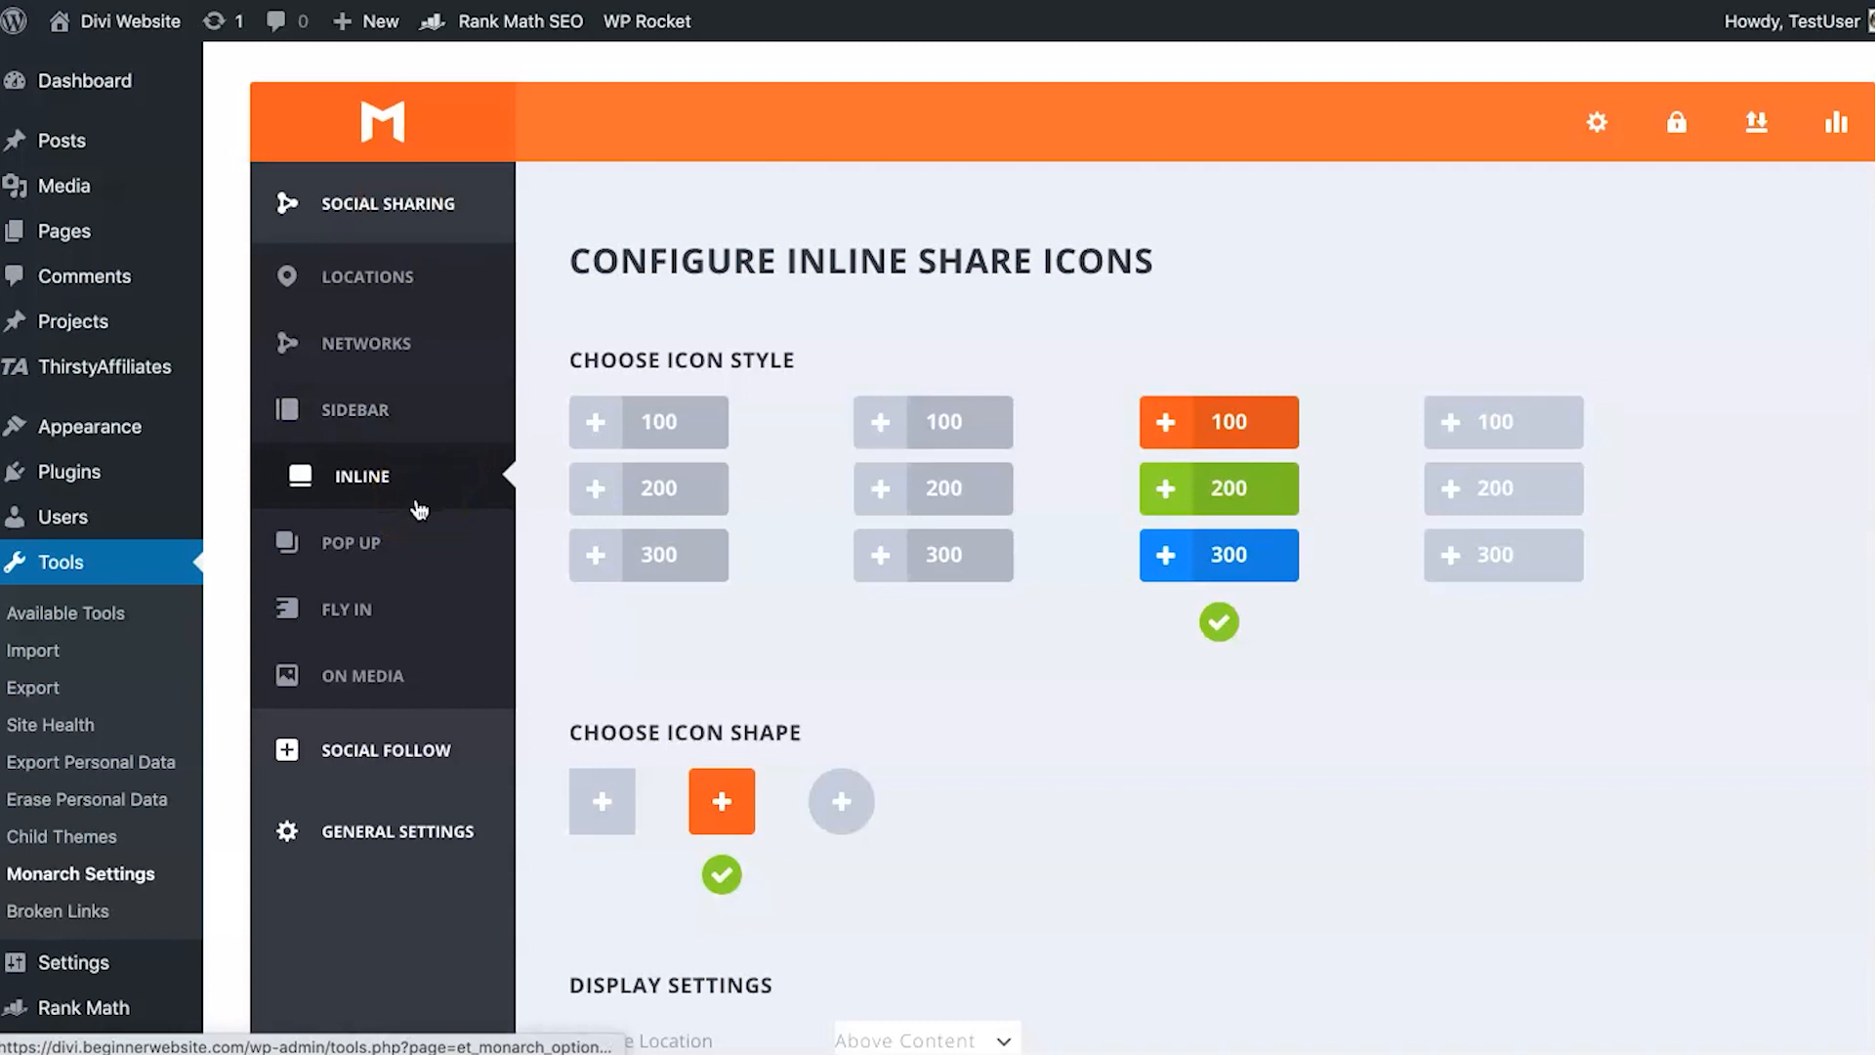
Disable the Pop Up and Media placements in Monarch's social sharing locations
left_click(400, 298)
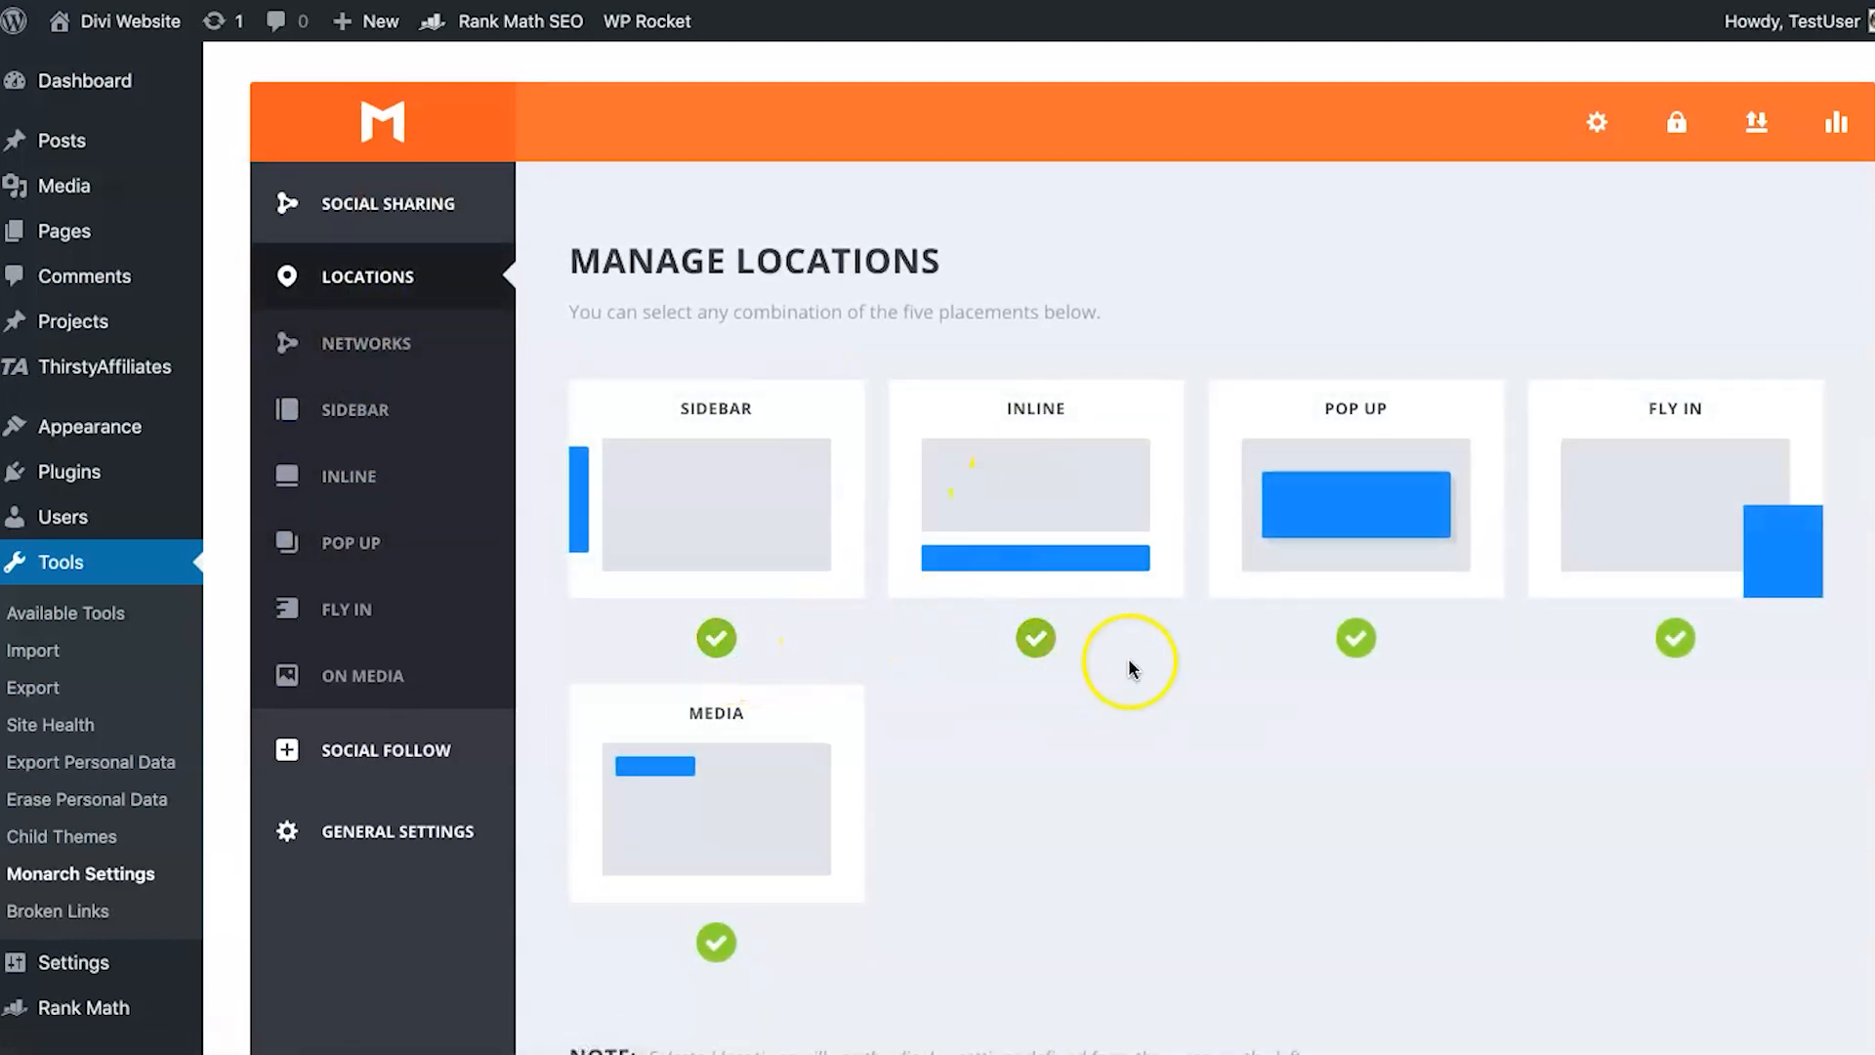
left_click(1376, 652)
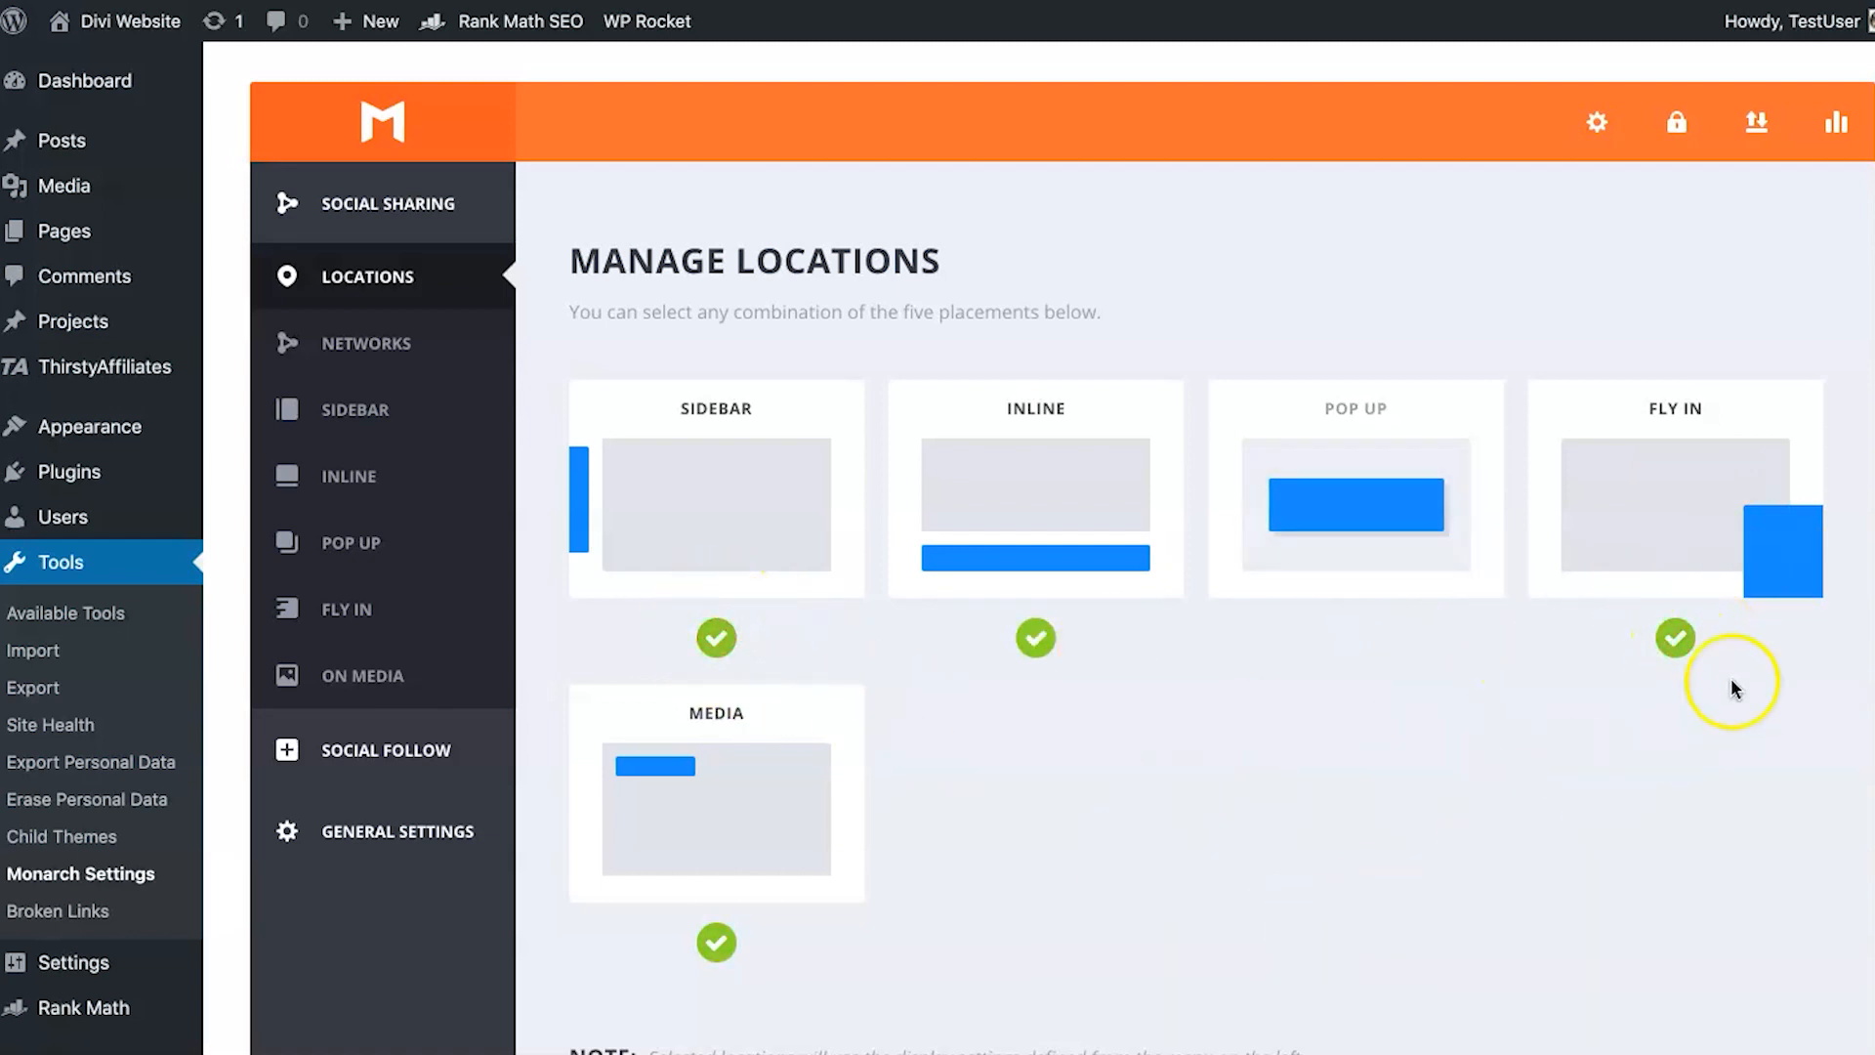
left_click(716, 942)
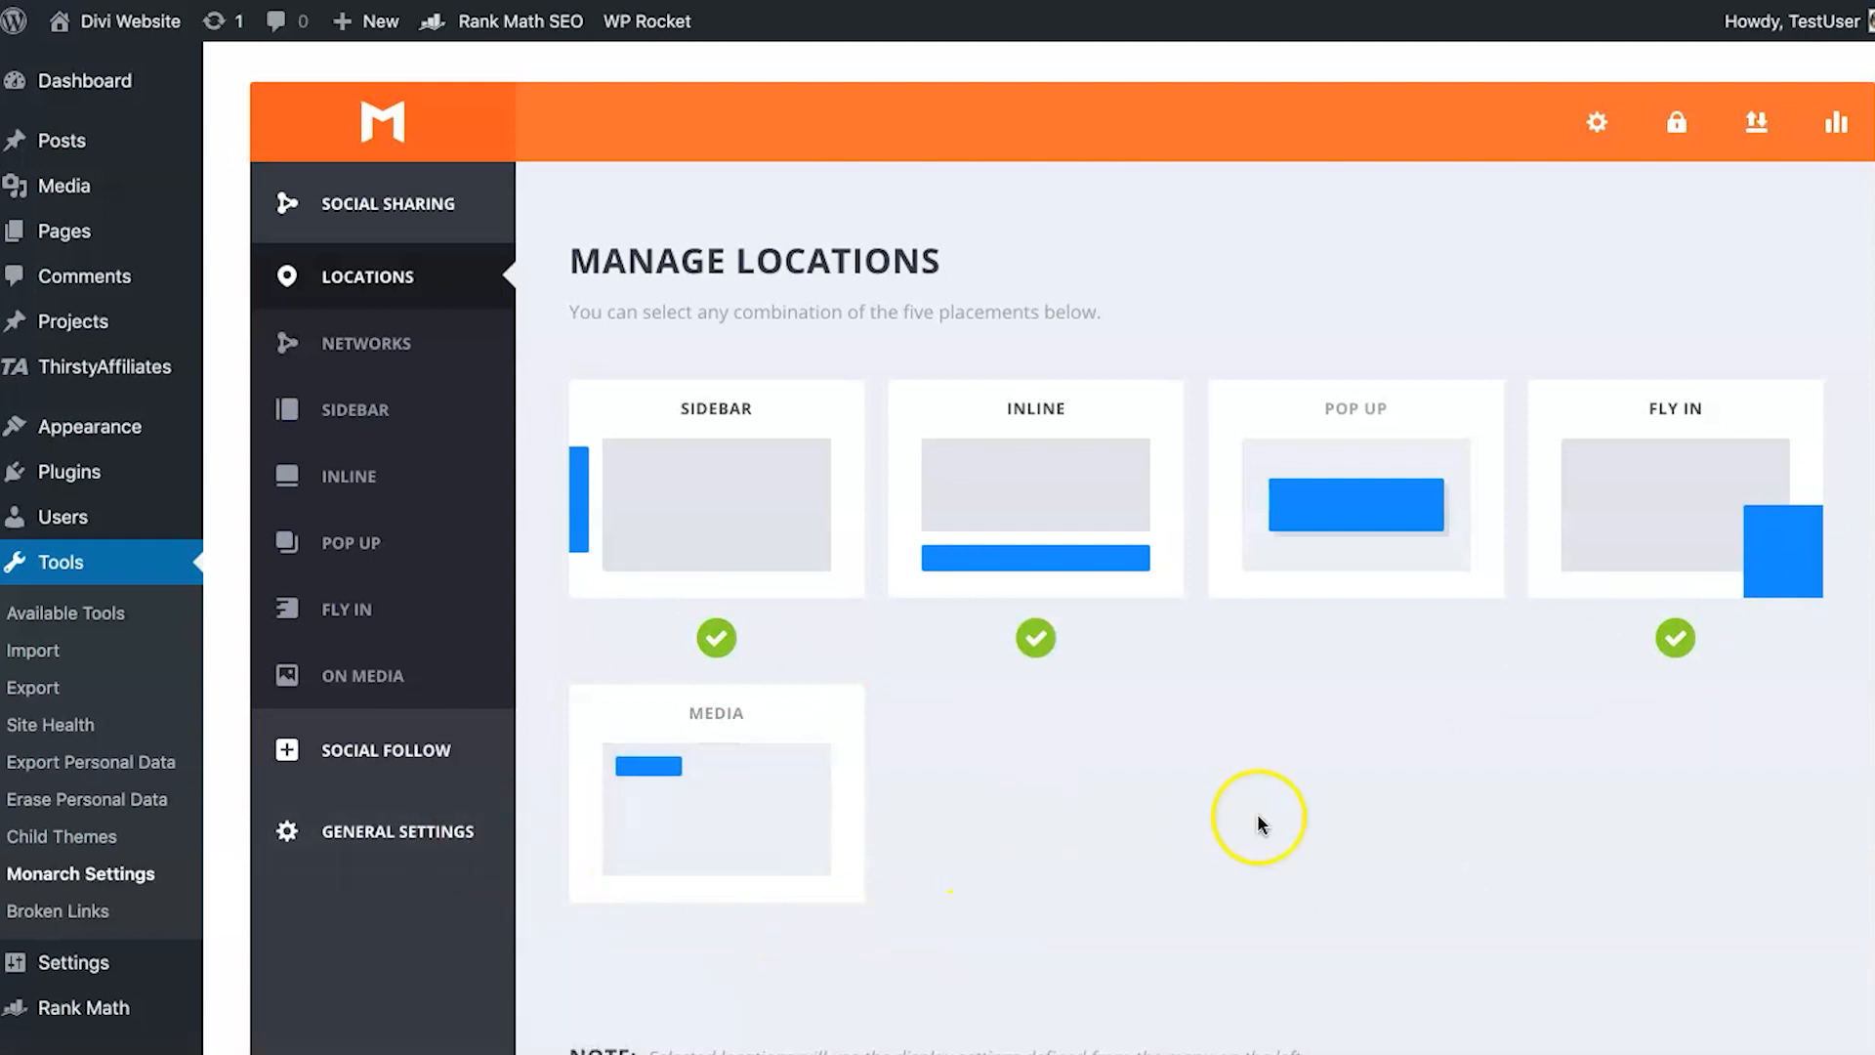
scroll(1258, 824, "down", 5)
scroll(1256, 821, "up", 4)
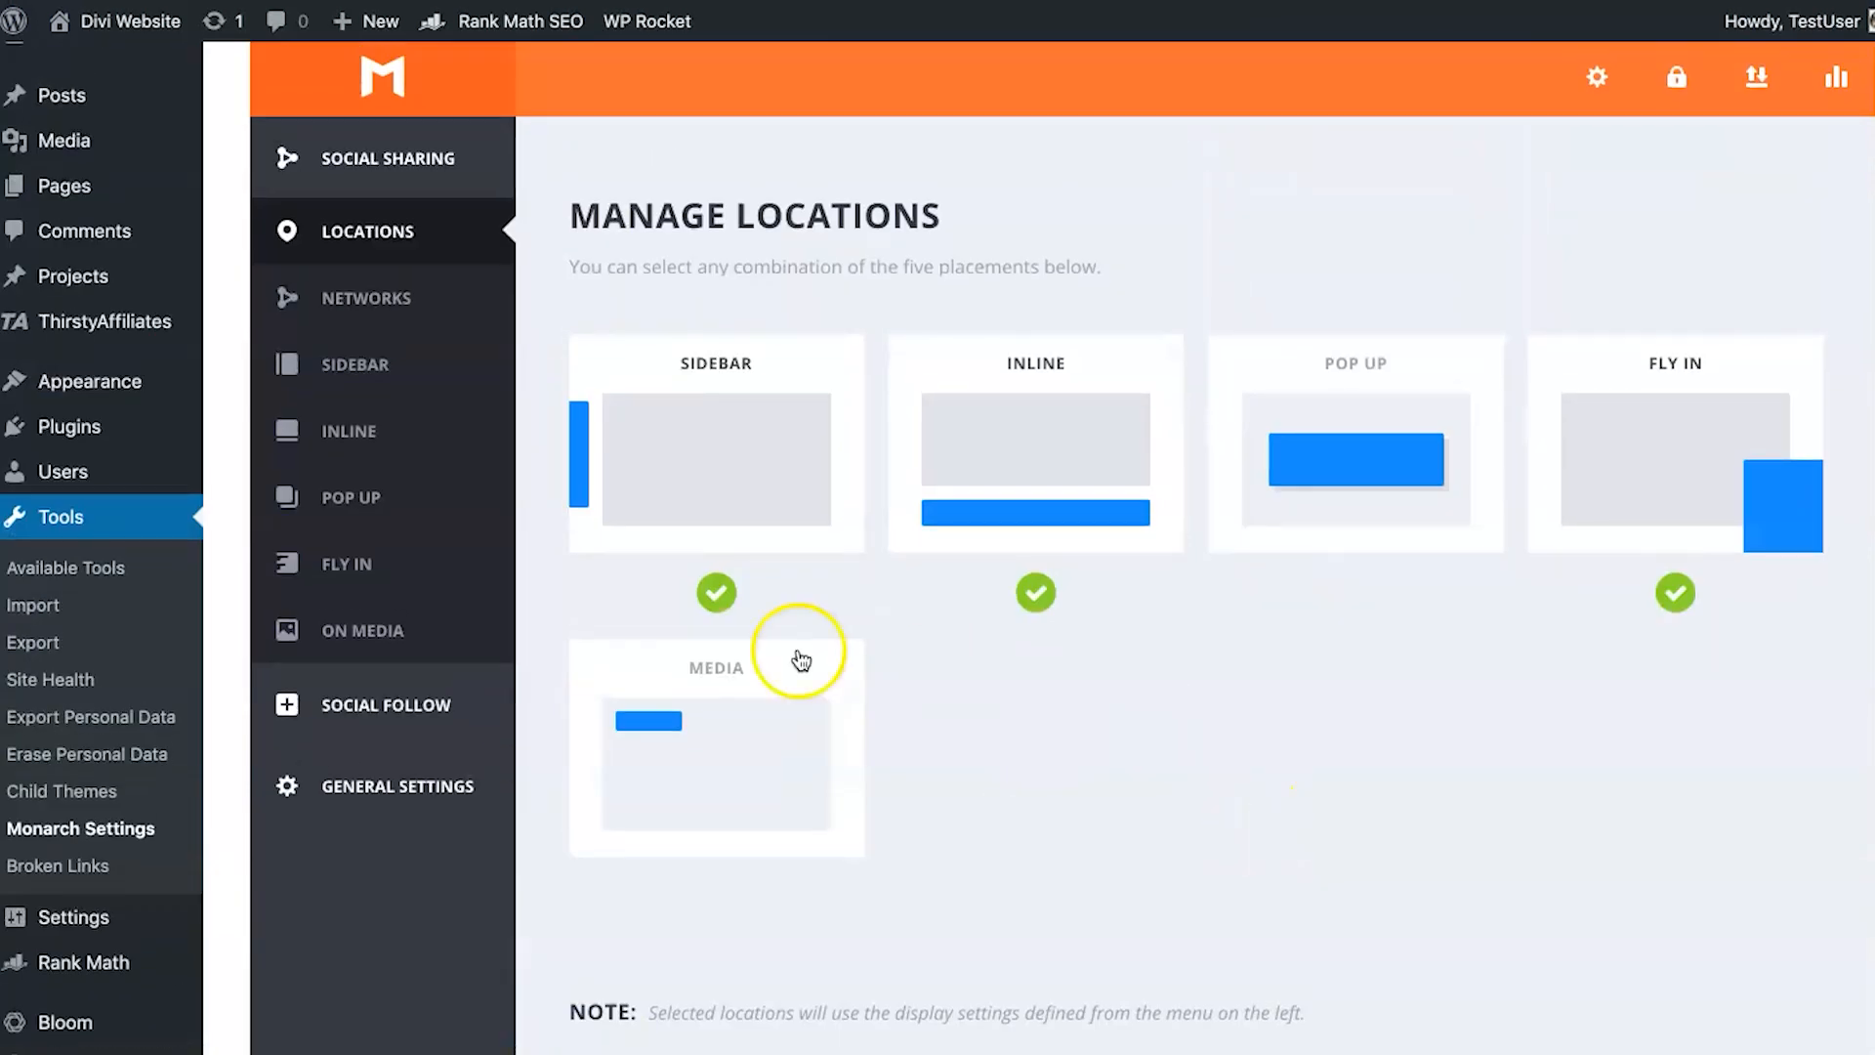
Look through the networks available for Monarch's Social Follow and close the list without adding any
left_click(450, 721)
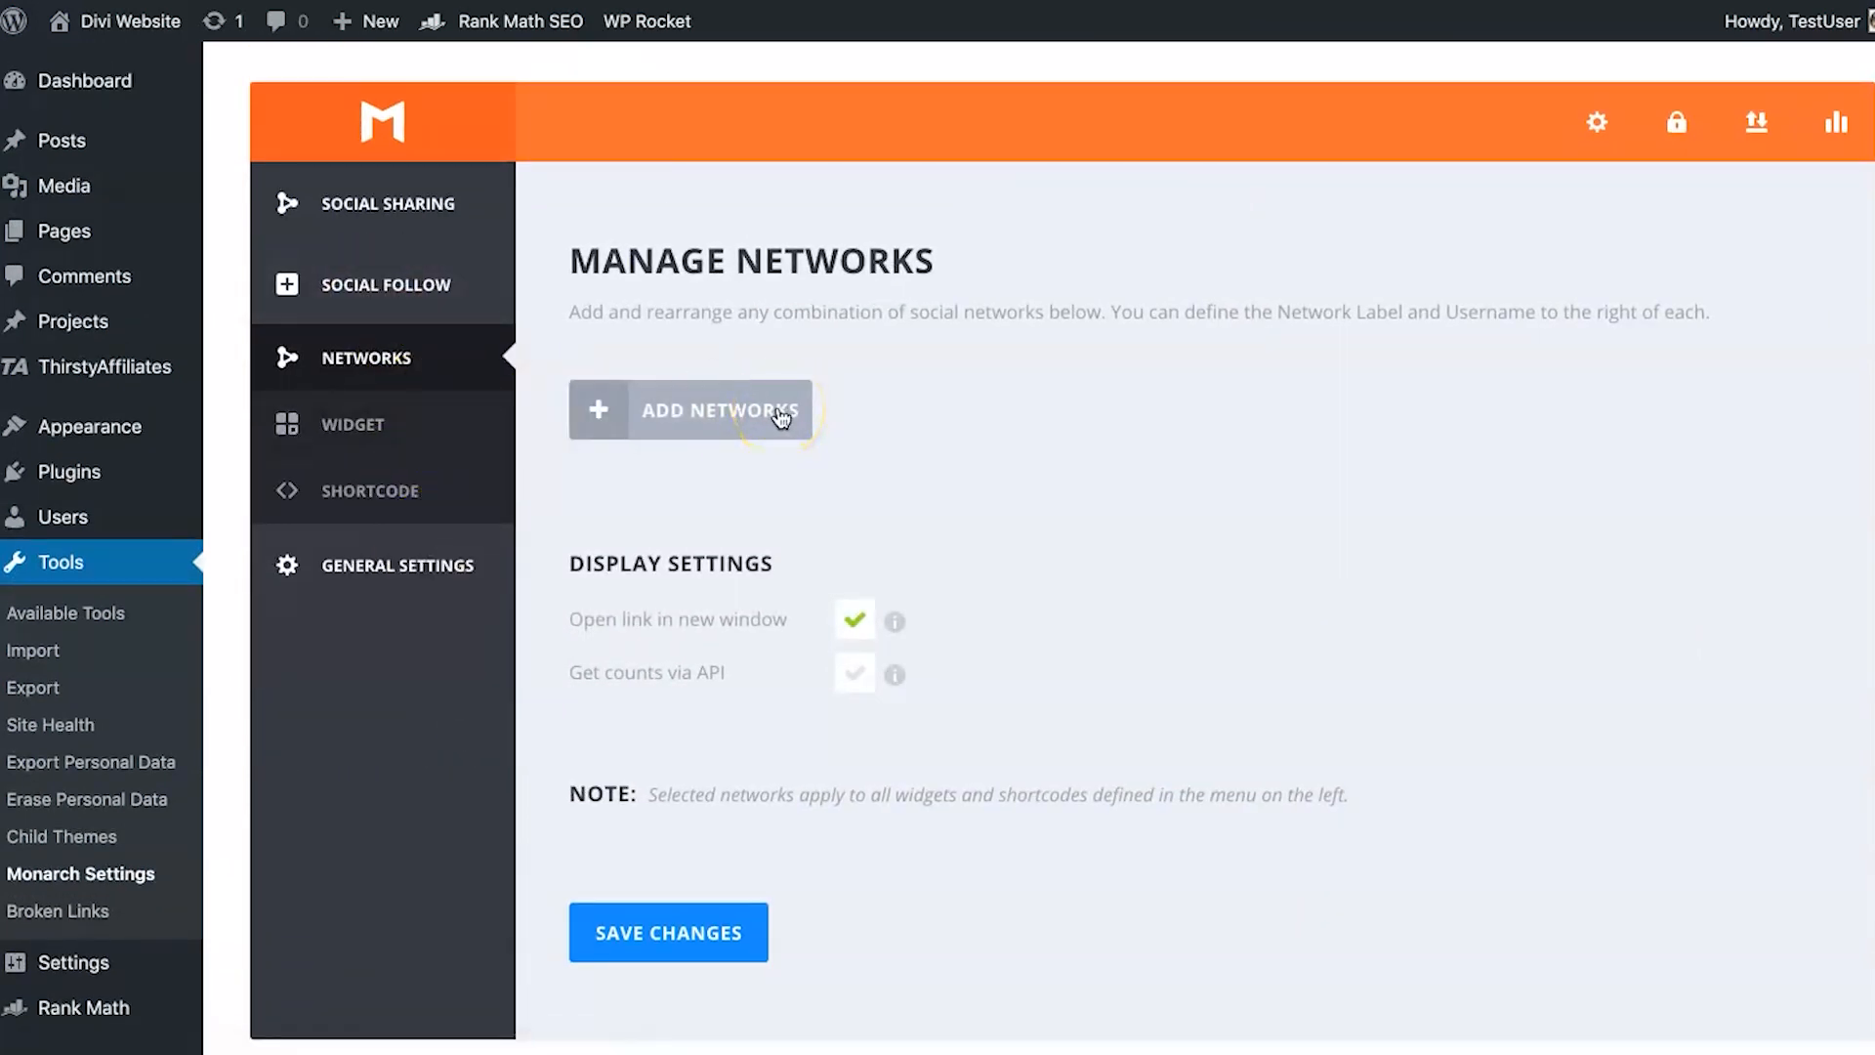
scroll(793, 516, "down", 2)
scroll(793, 516, "up", 2)
left_click(710, 406)
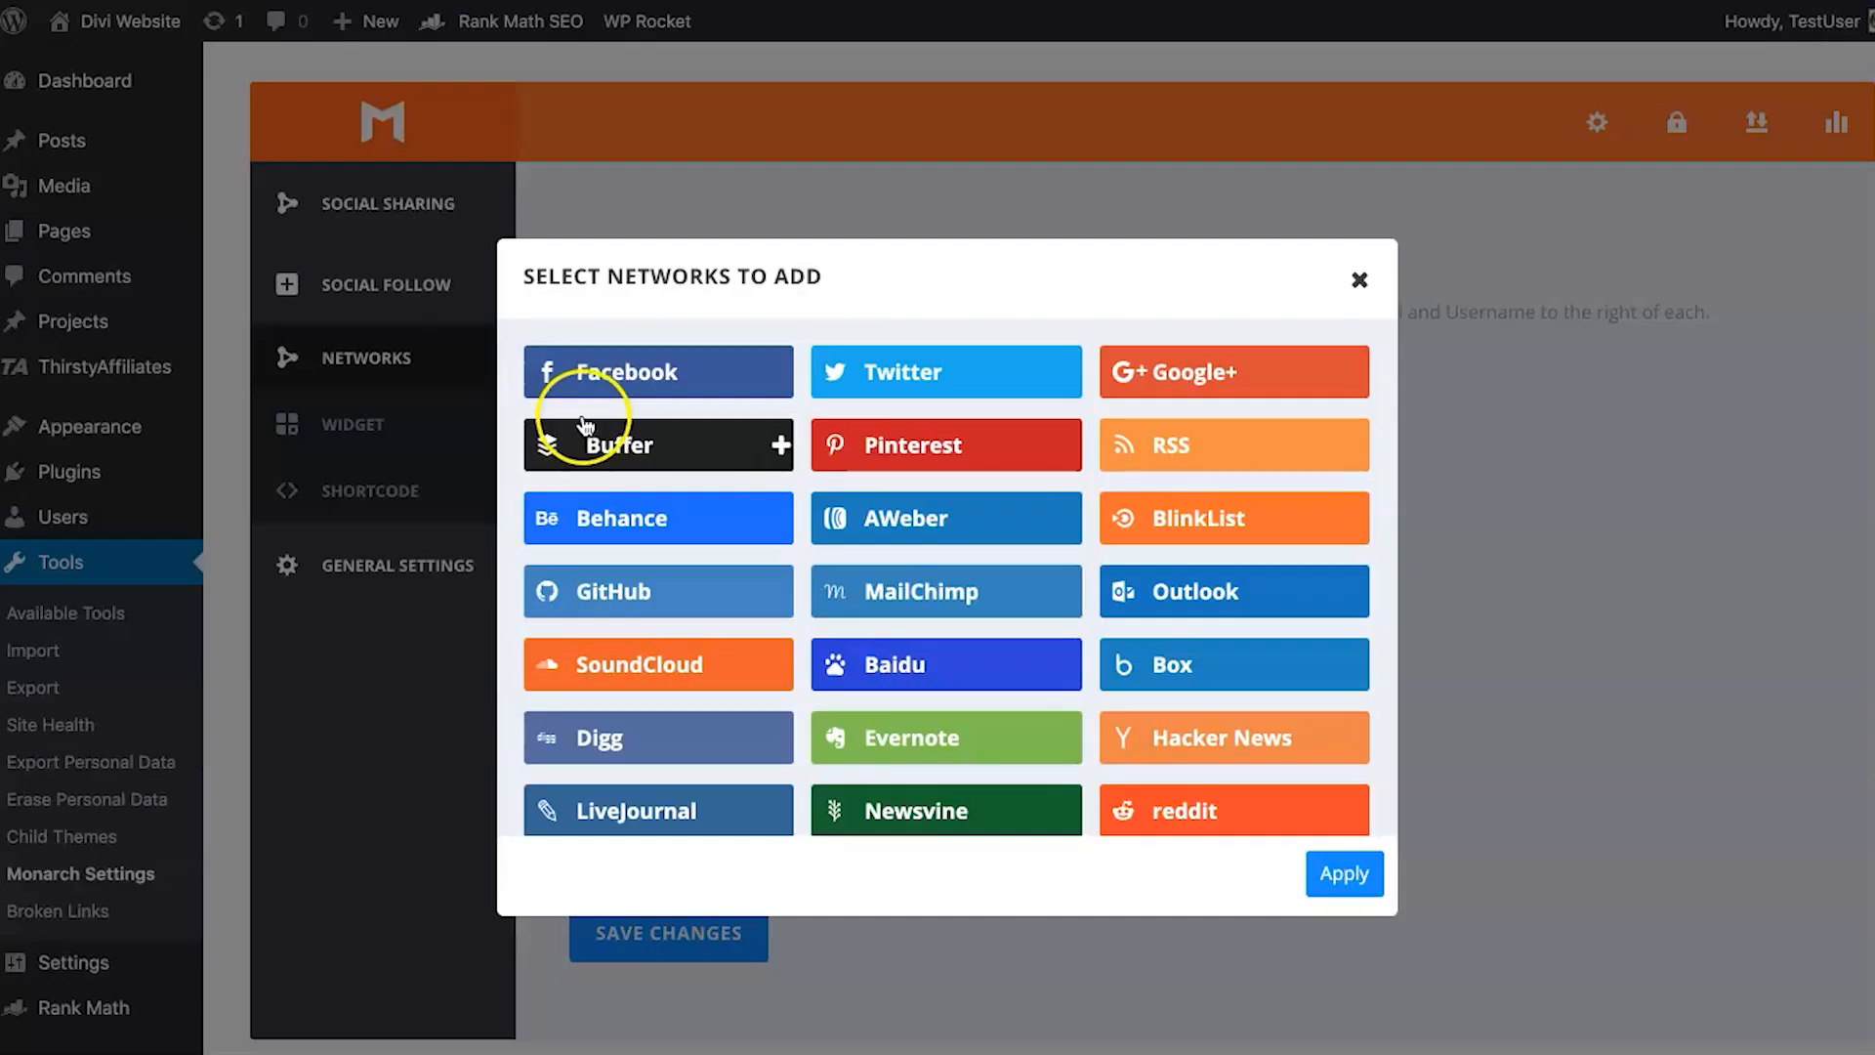
scroll(999, 473, "down", 6)
scroll(999, 475, "down", 1)
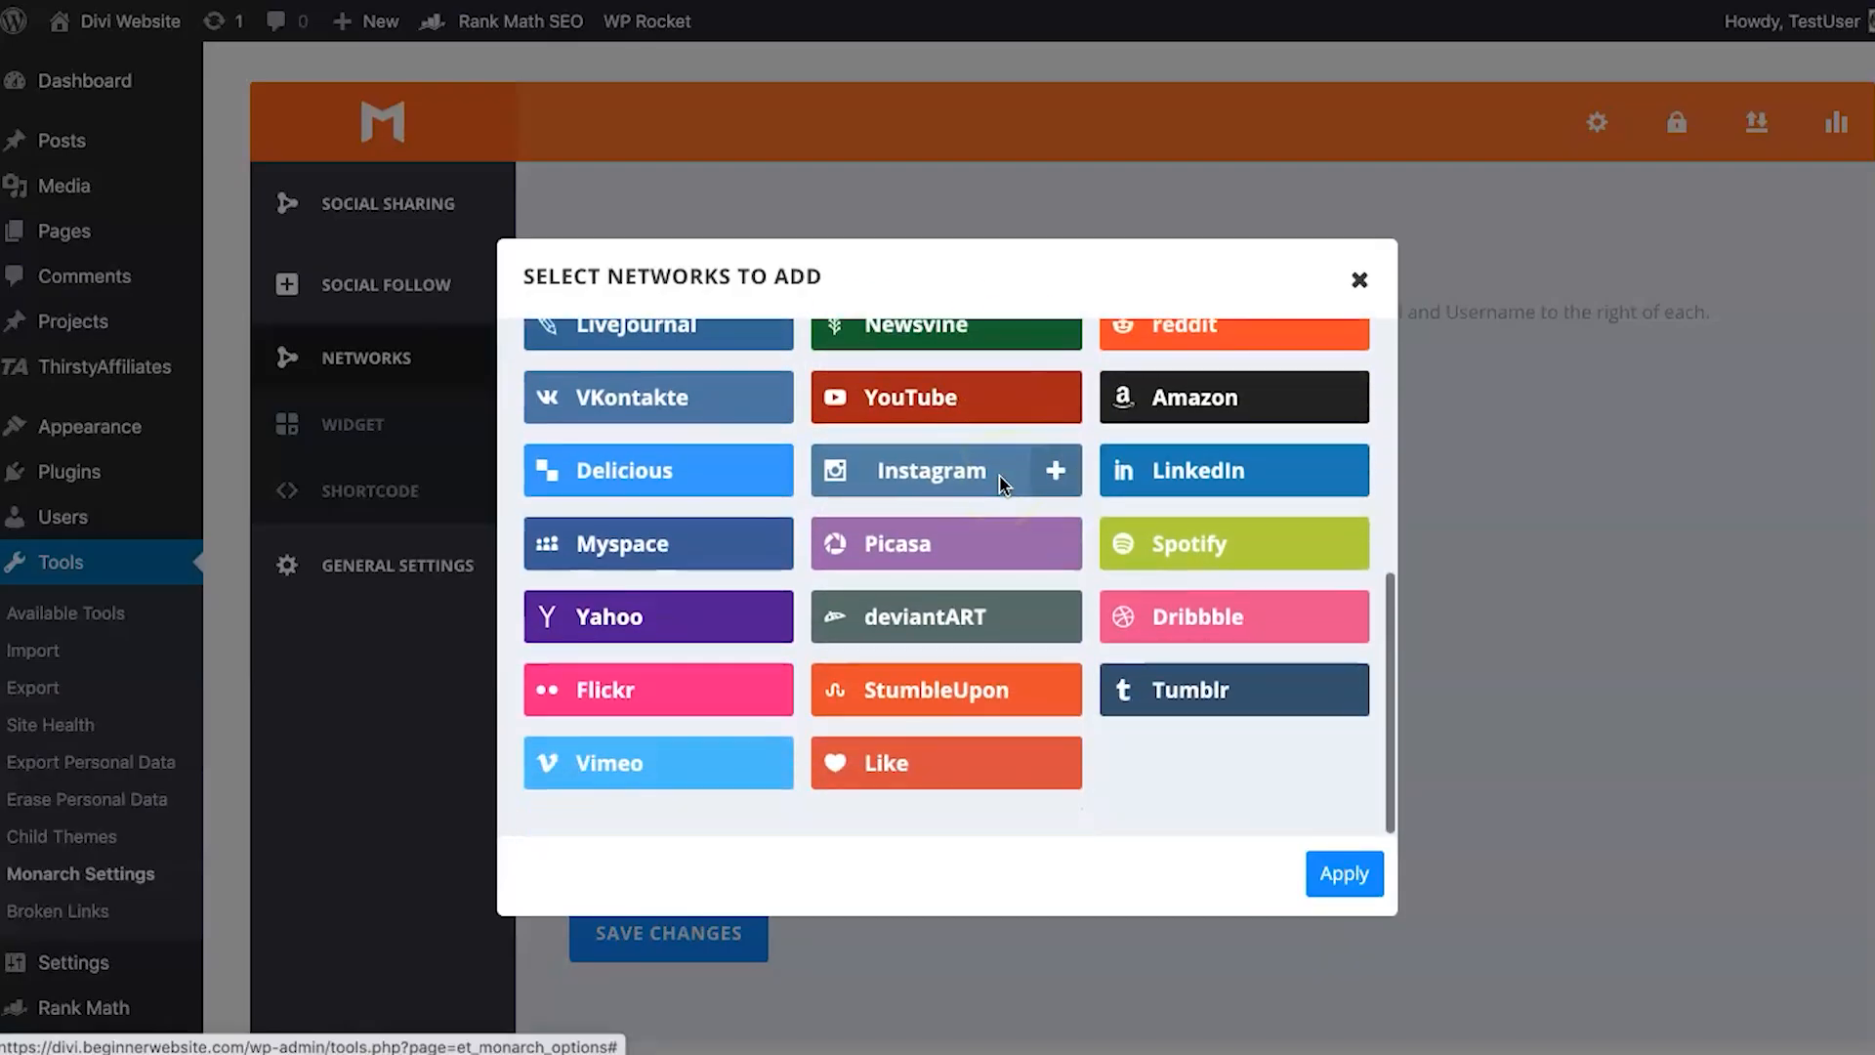
scroll(1001, 469, "up", 7)
left_click(1358, 280)
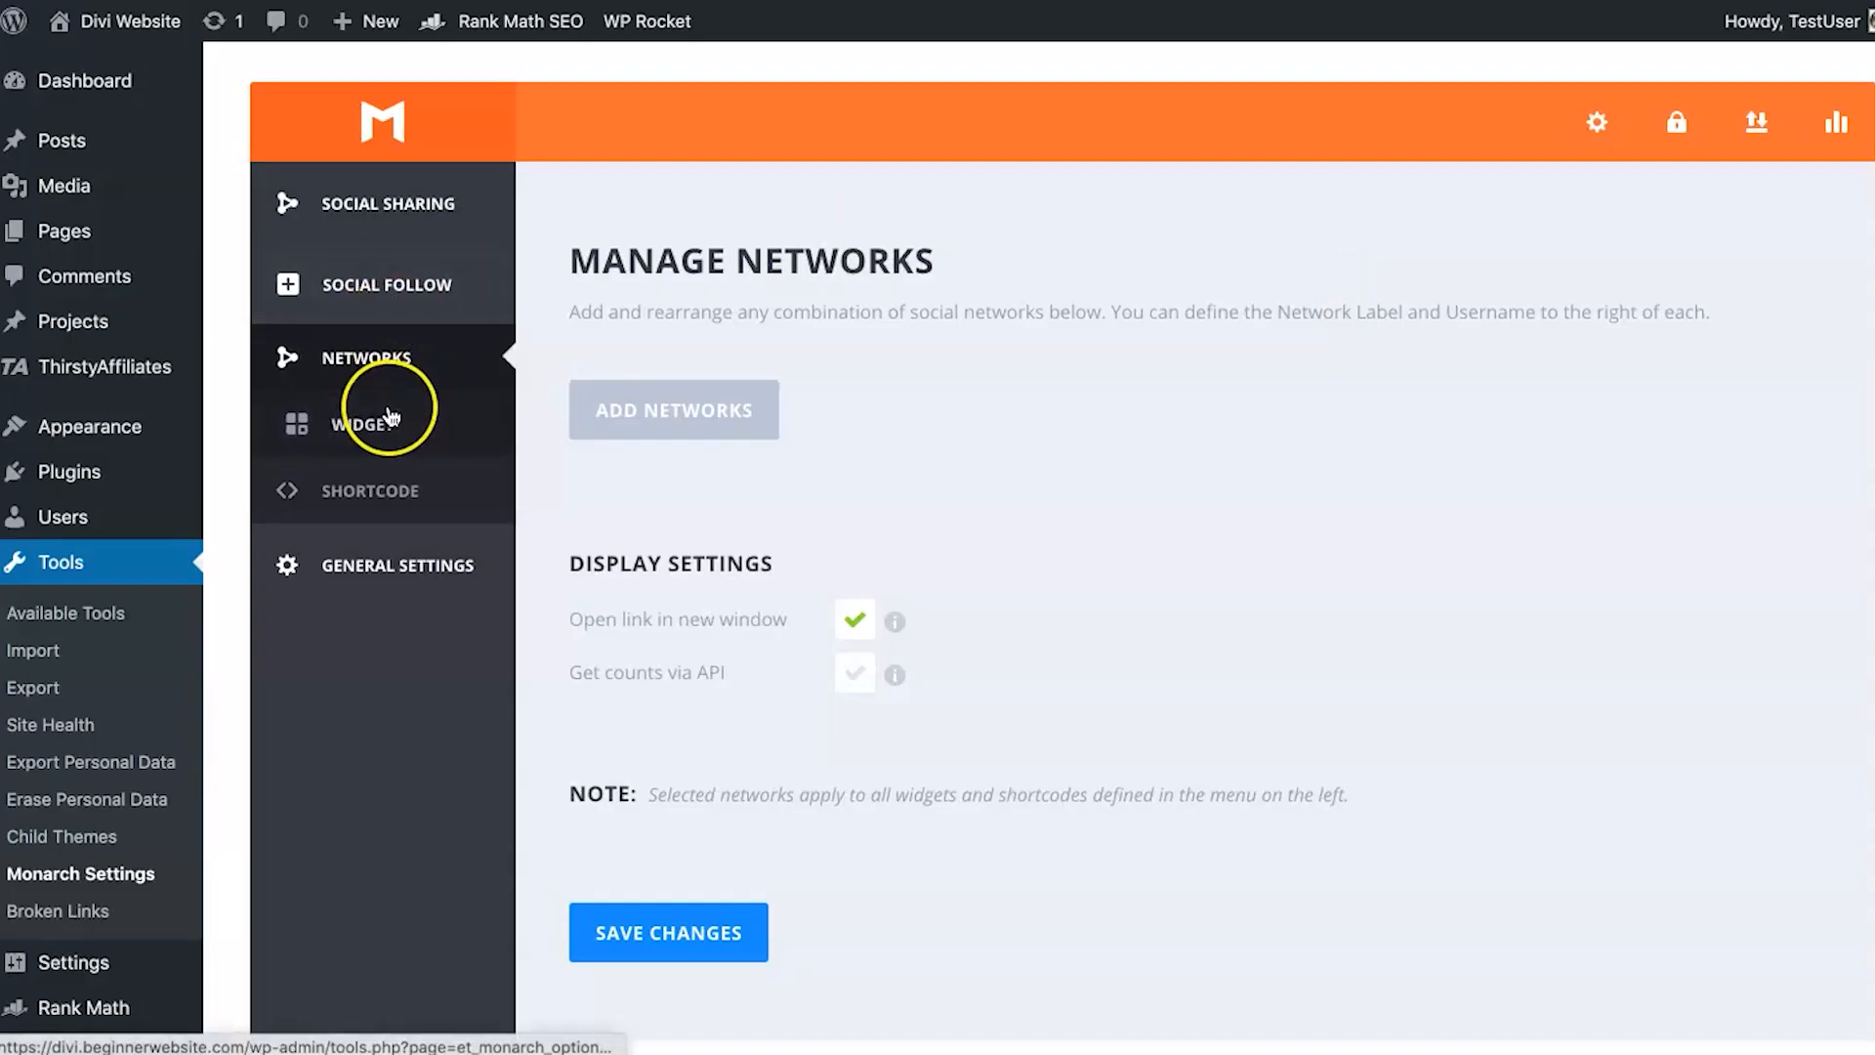
Review the Social Follow shortcode and widget settings, including the widget's display and color settings, and return to its networks
left_click(388, 500)
left_click(397, 430)
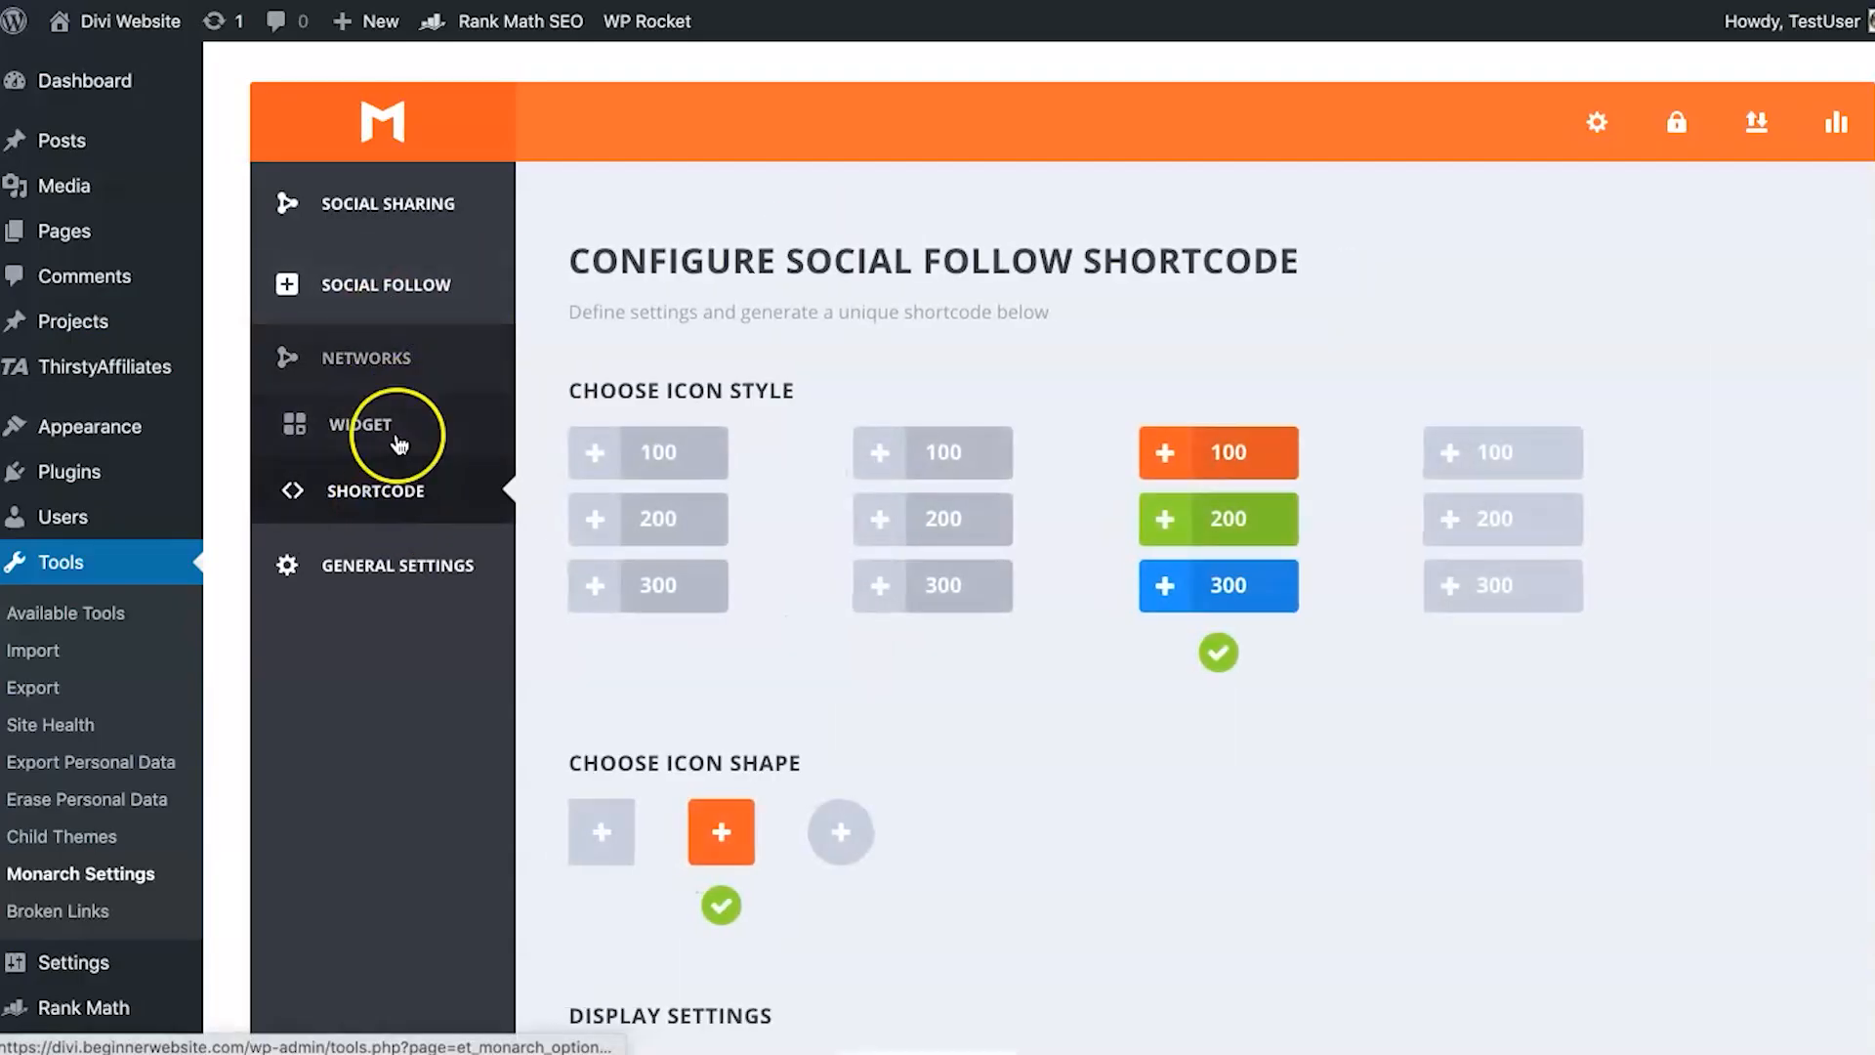
scroll(597, 586, "down", 1)
scroll(598, 586, "down", 10)
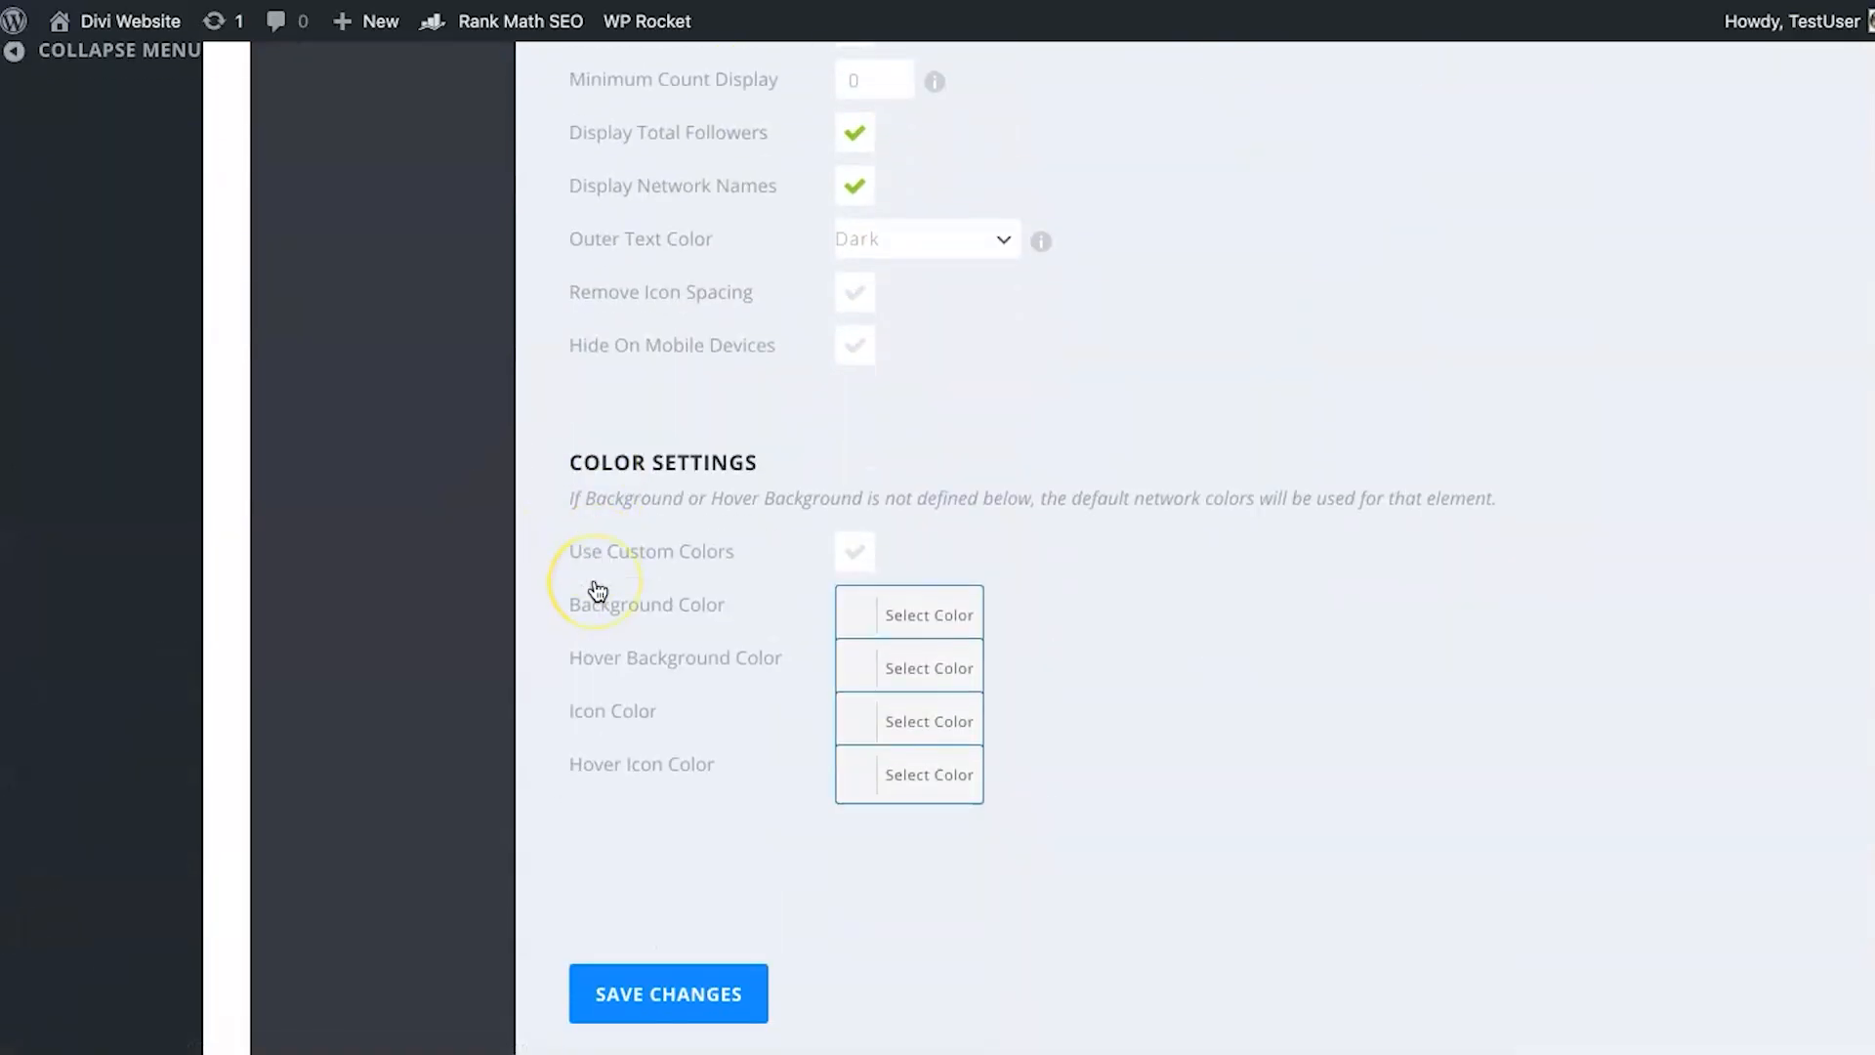
scroll(599, 590, "up", 15)
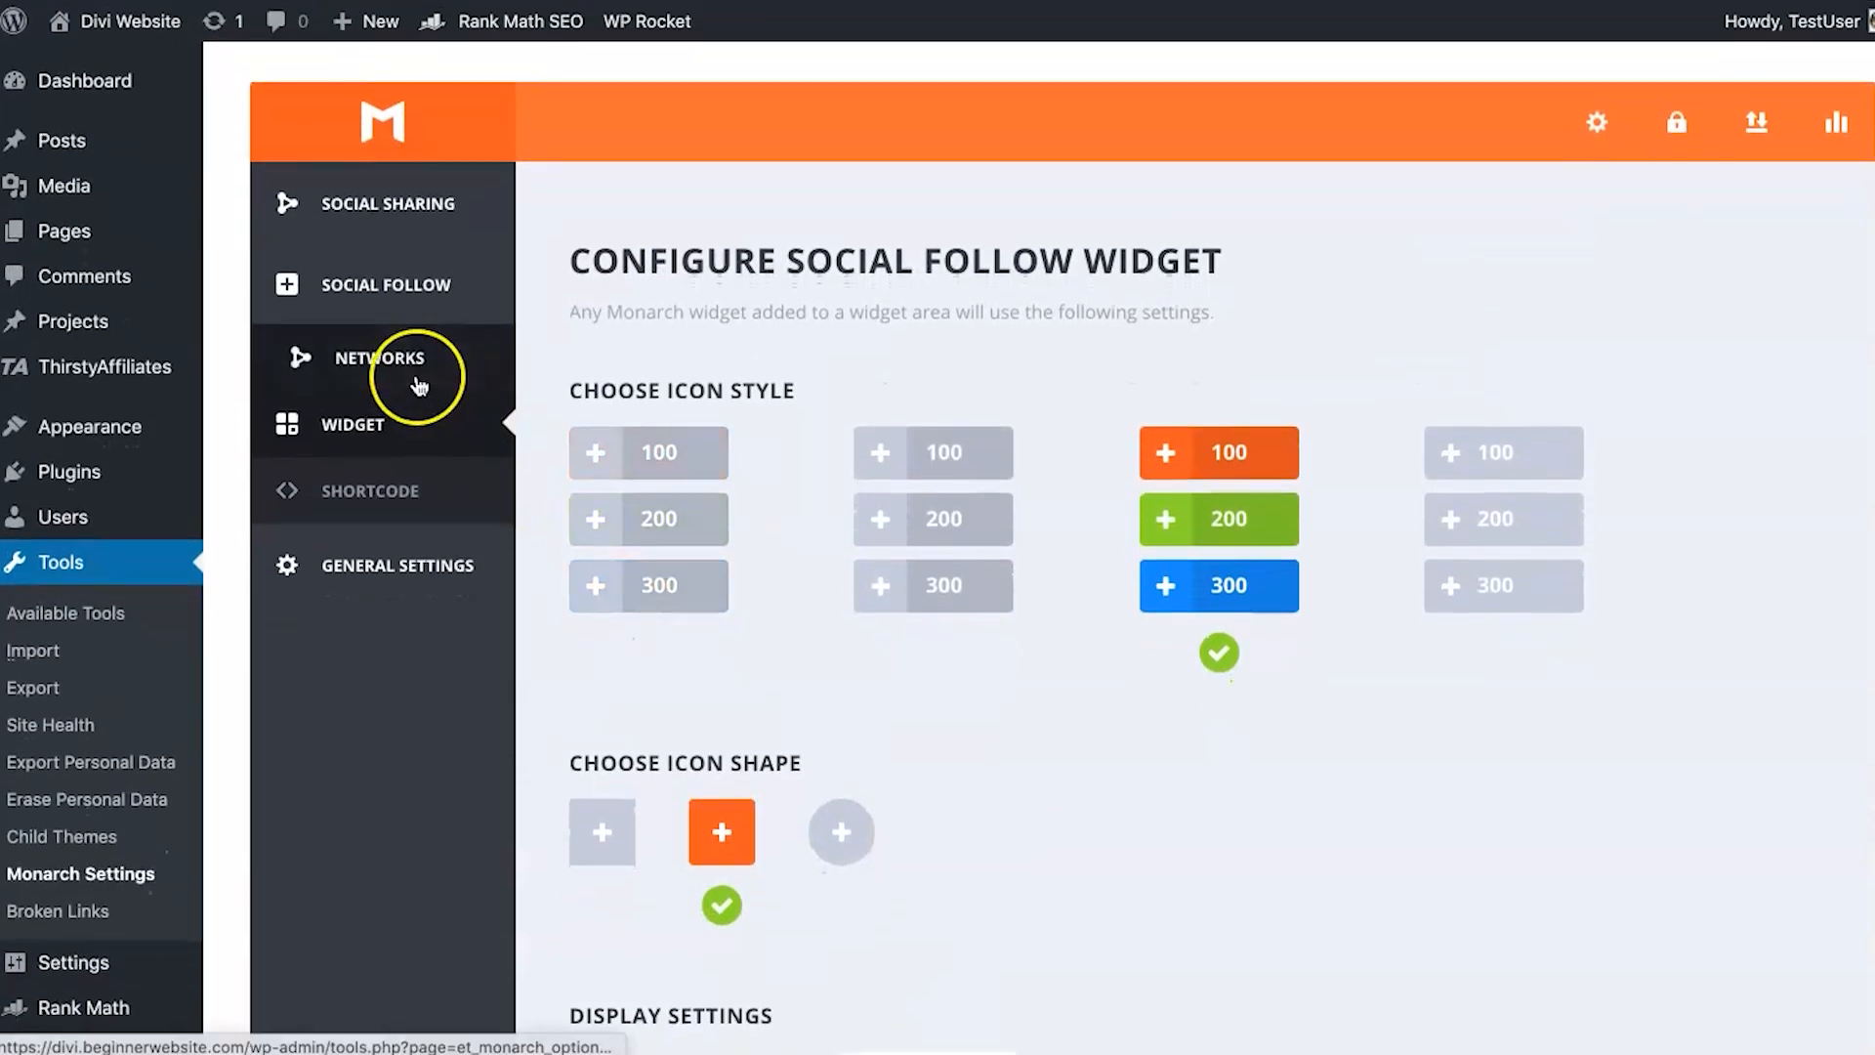
left_click(422, 372)
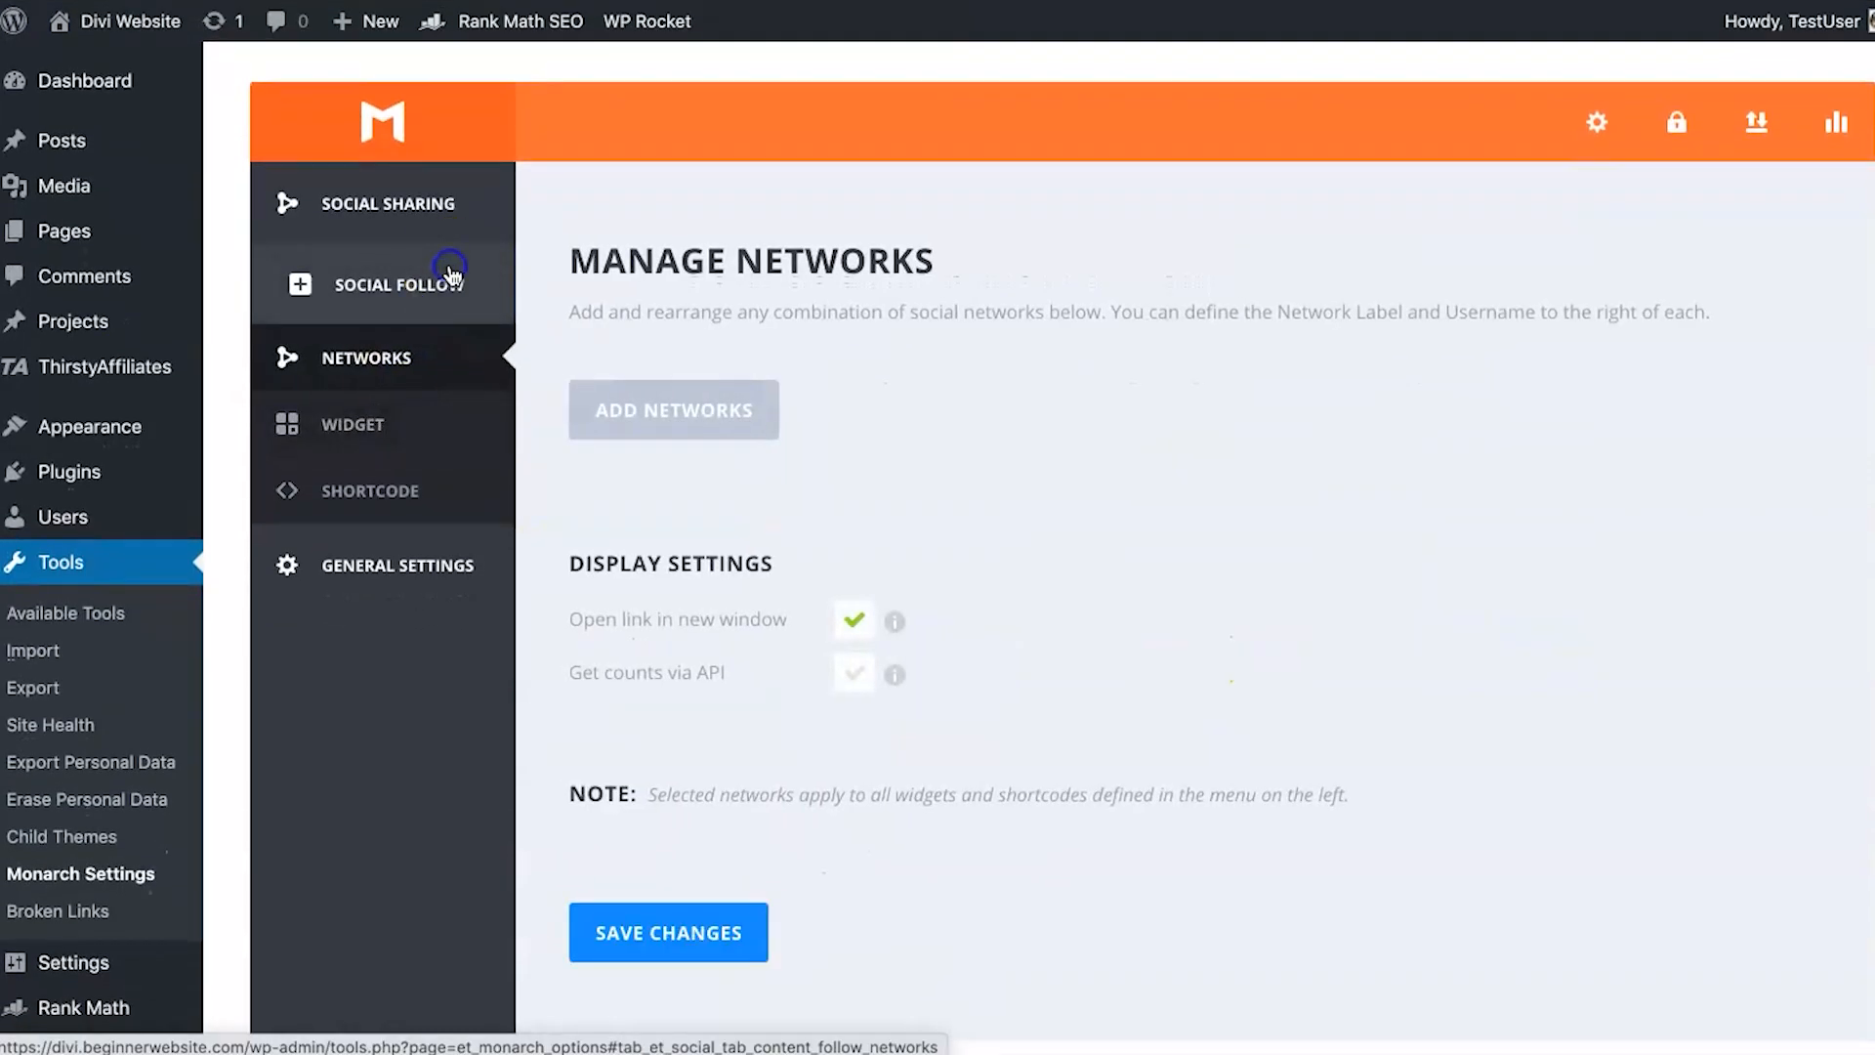
Return to the social sharing locations and save the changed placements
left_click(411, 202)
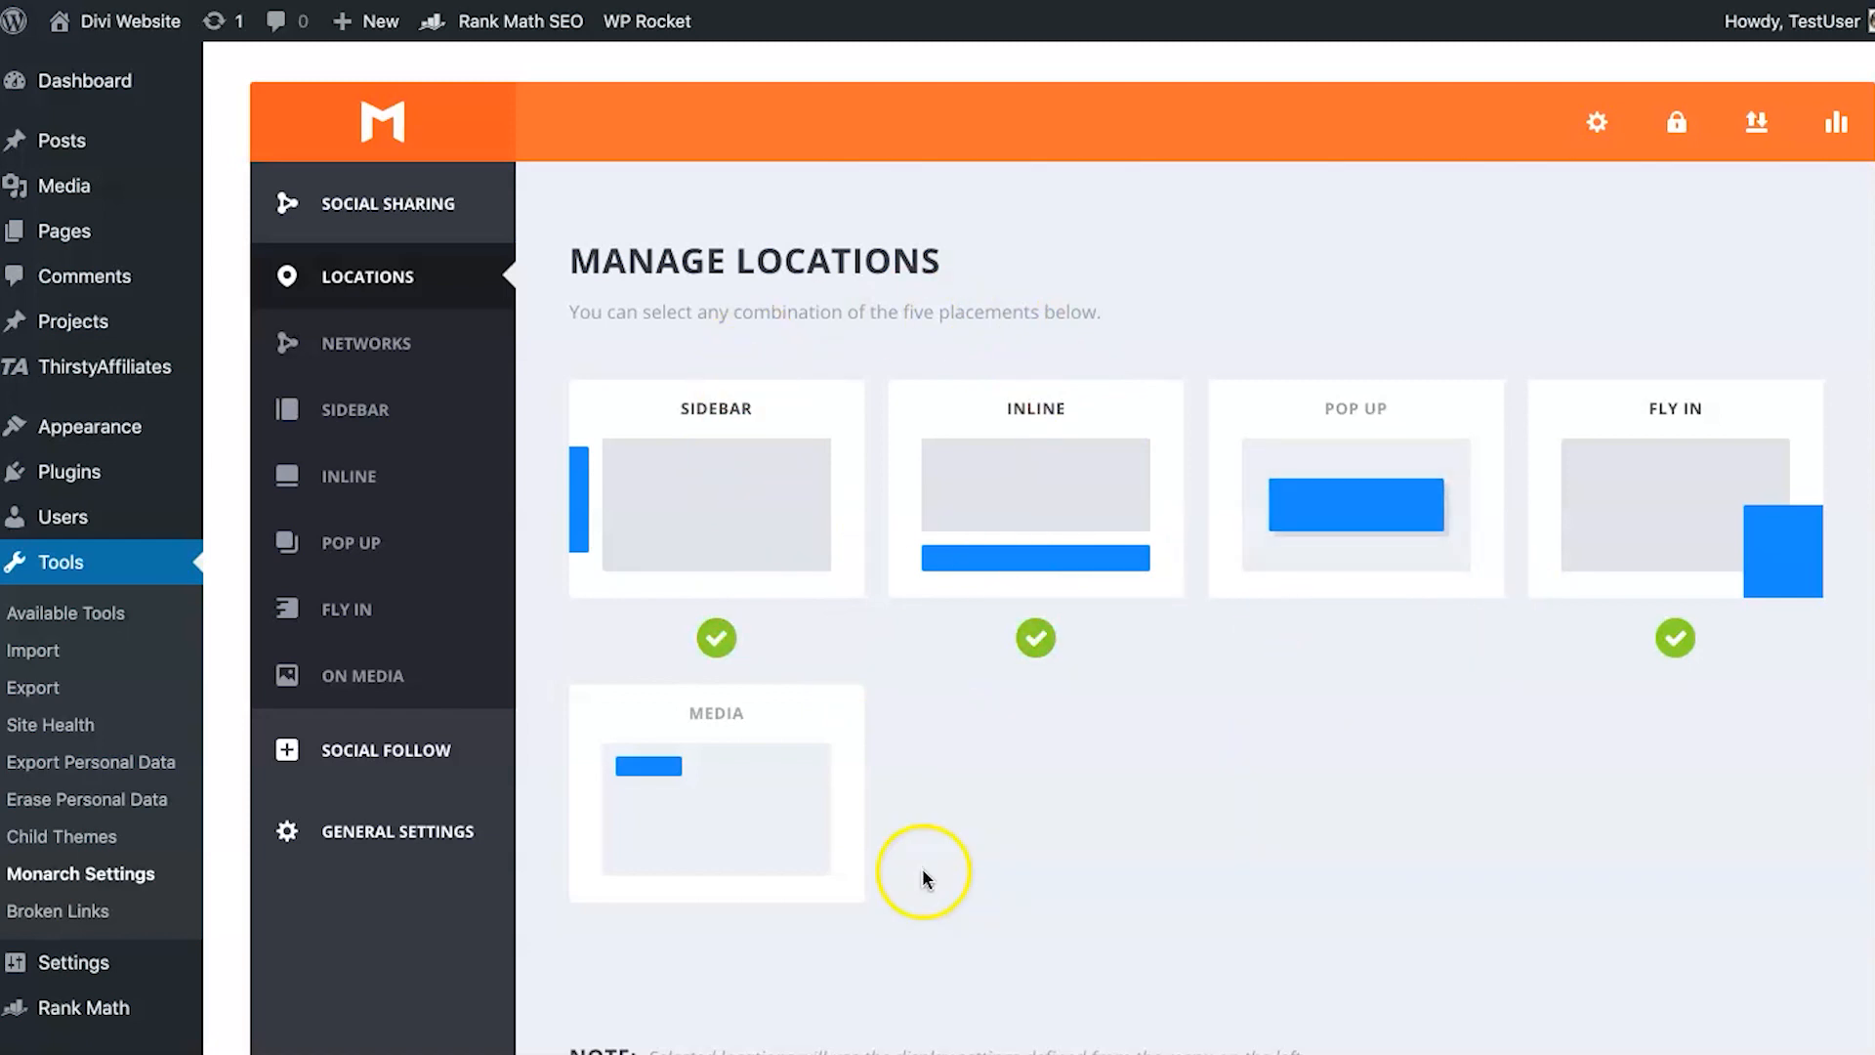
scroll(1009, 877, "down", 2)
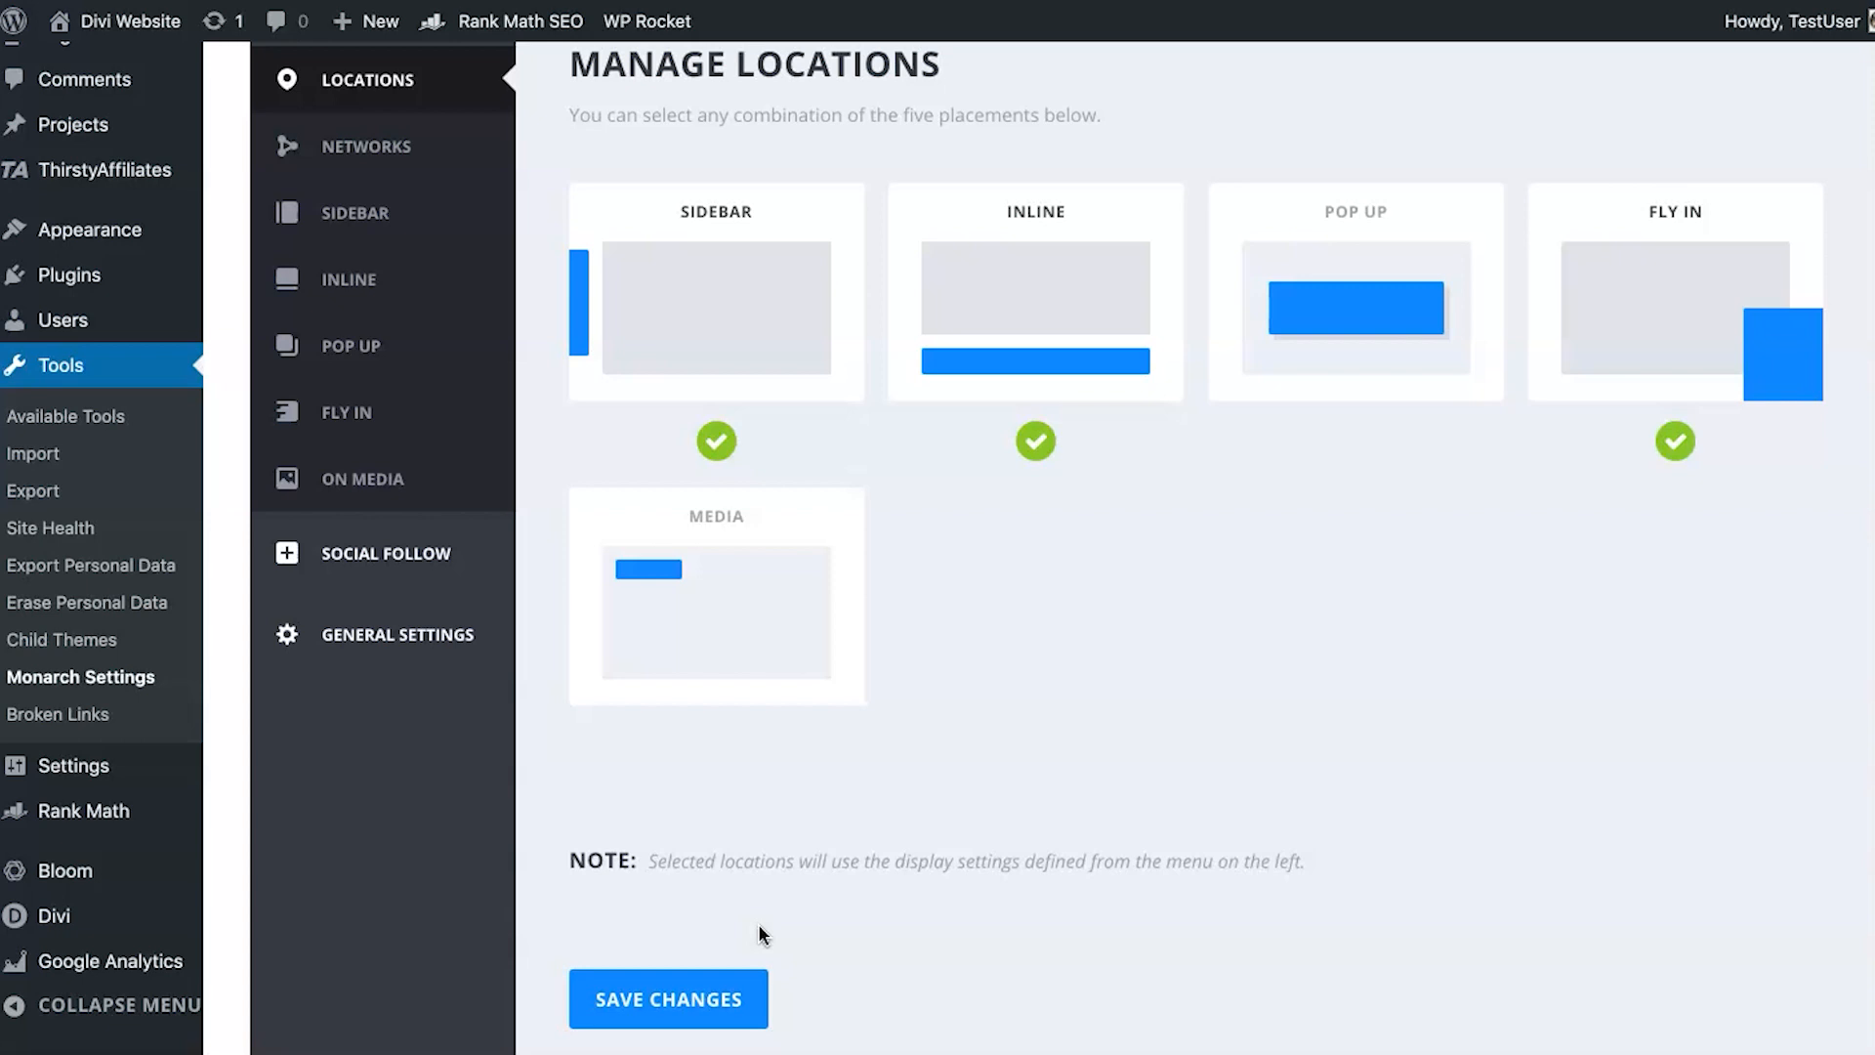
left_click(667, 1001)
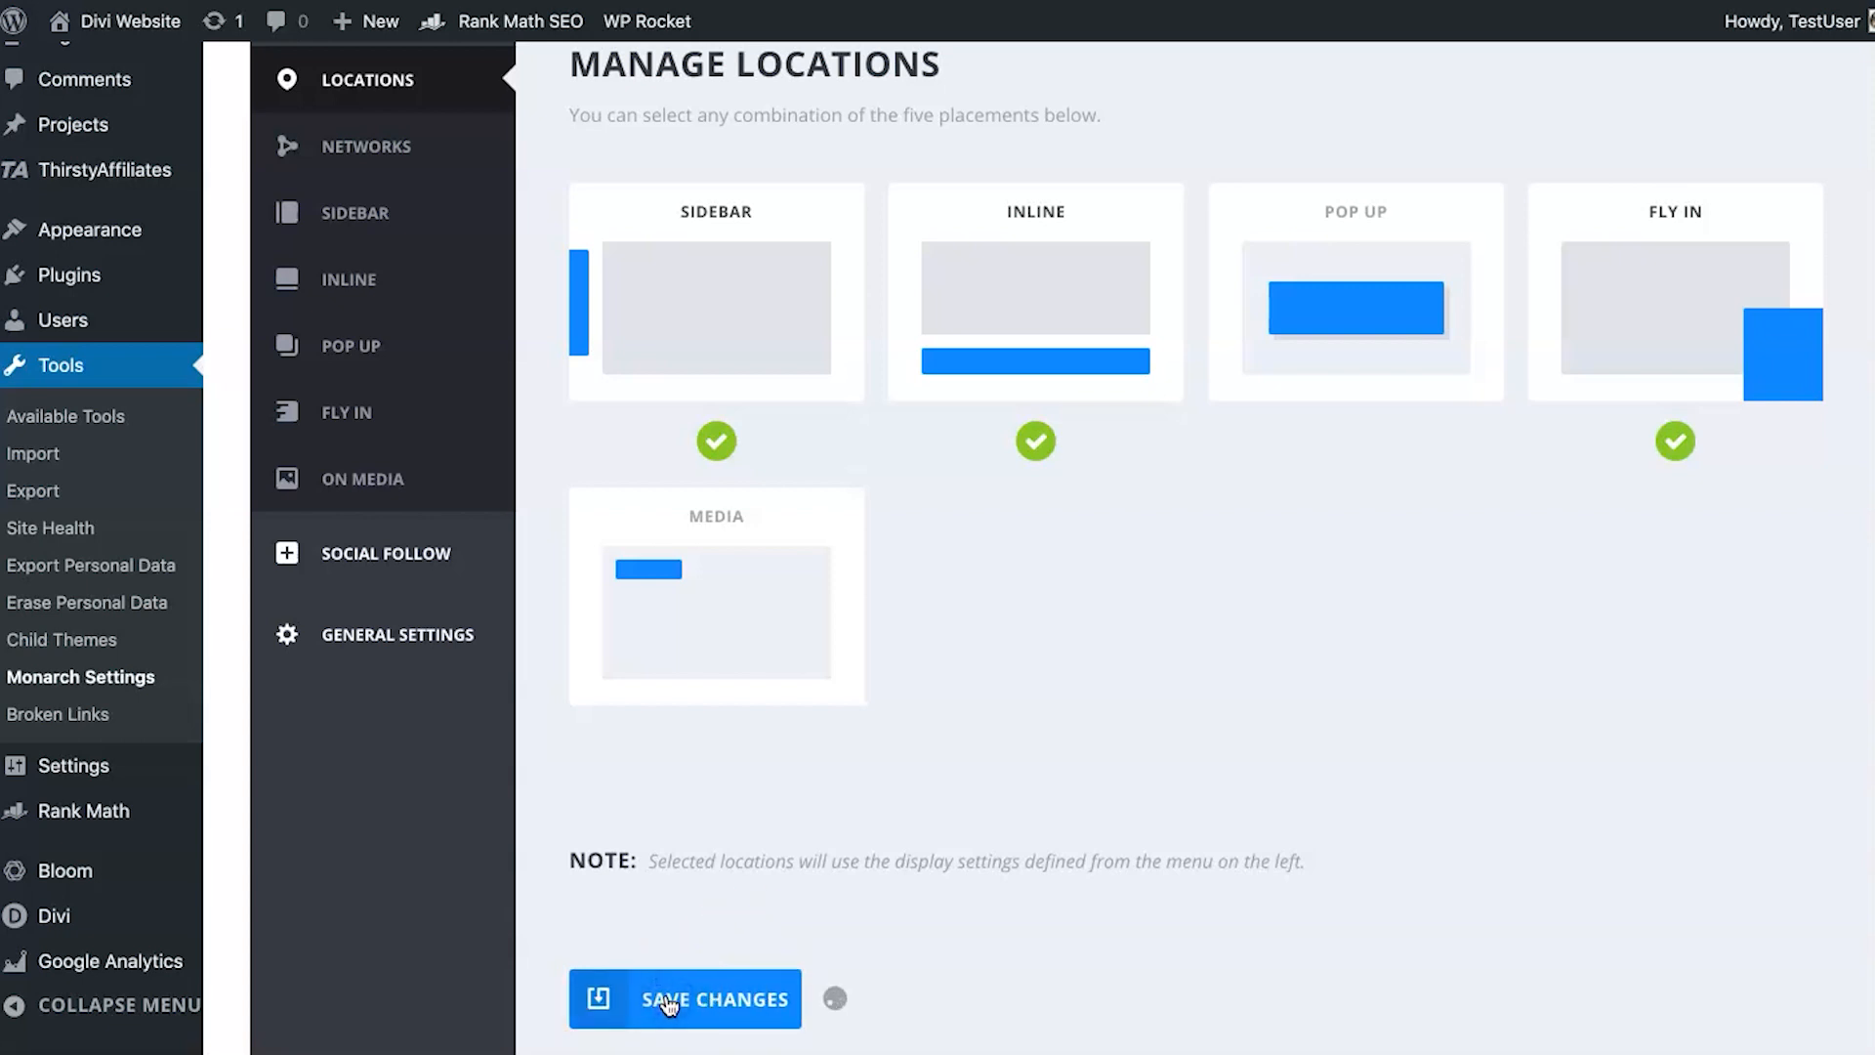